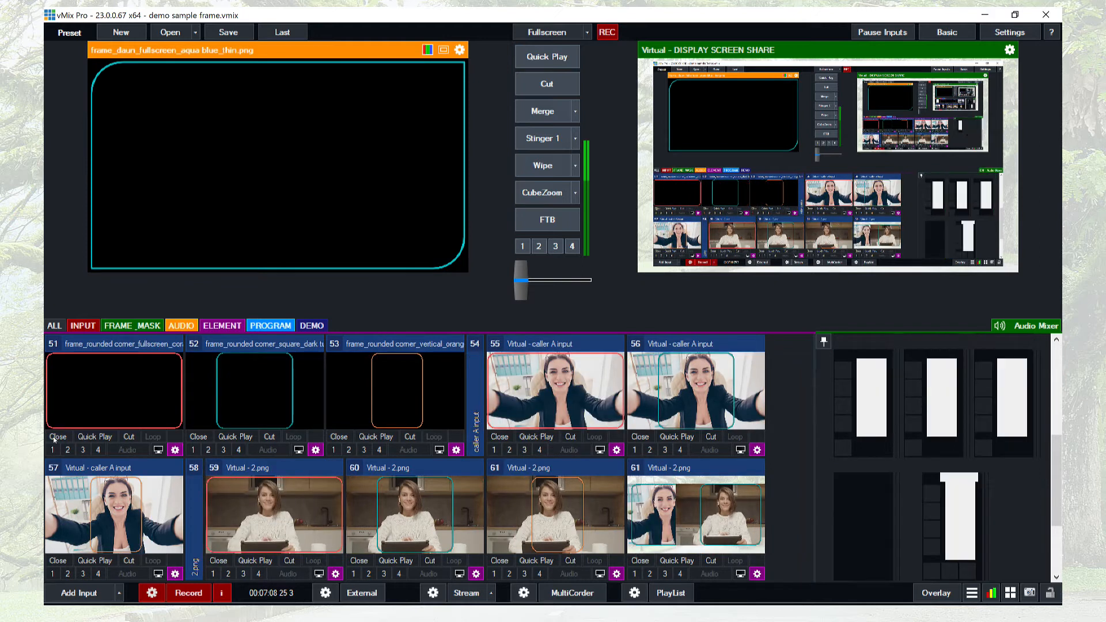
Close the three rounded corner frame inputs and the three virtual copies of caller A input.
{"action": "left_click", "coordinate": [54, 437]}
{"action": "left_click", "coordinate": [54, 437]}
{"action": "left_click", "coordinate": [54, 437]}
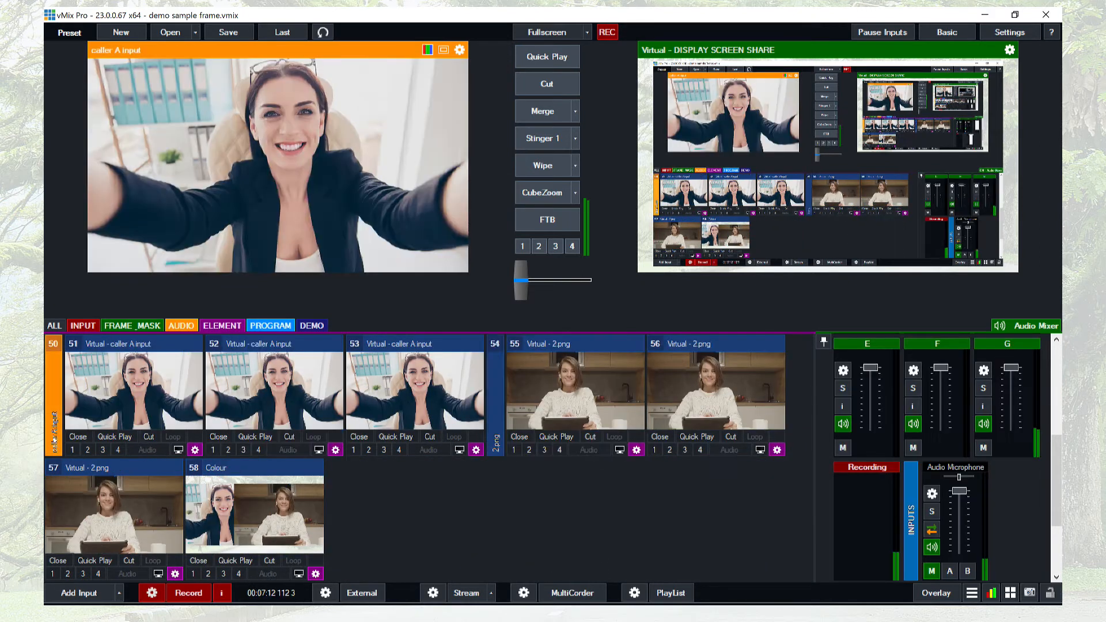
{"action": "left_click", "coordinate": [73, 437]}
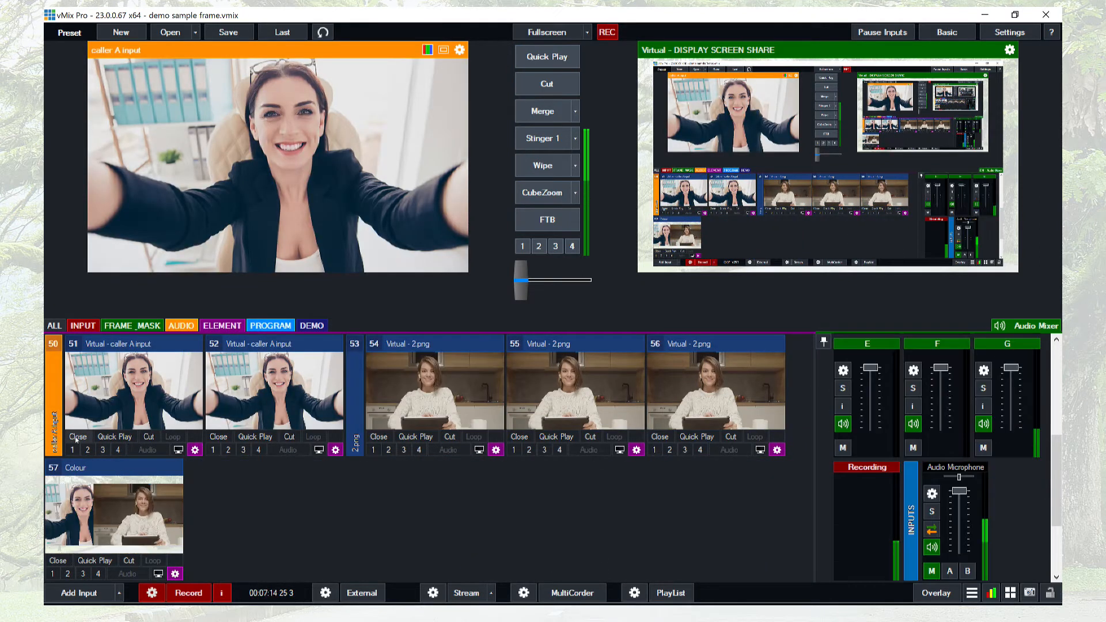
{"action": "left_click", "coordinate": [74, 437]}
{"action": "left_click", "coordinate": [74, 437]}
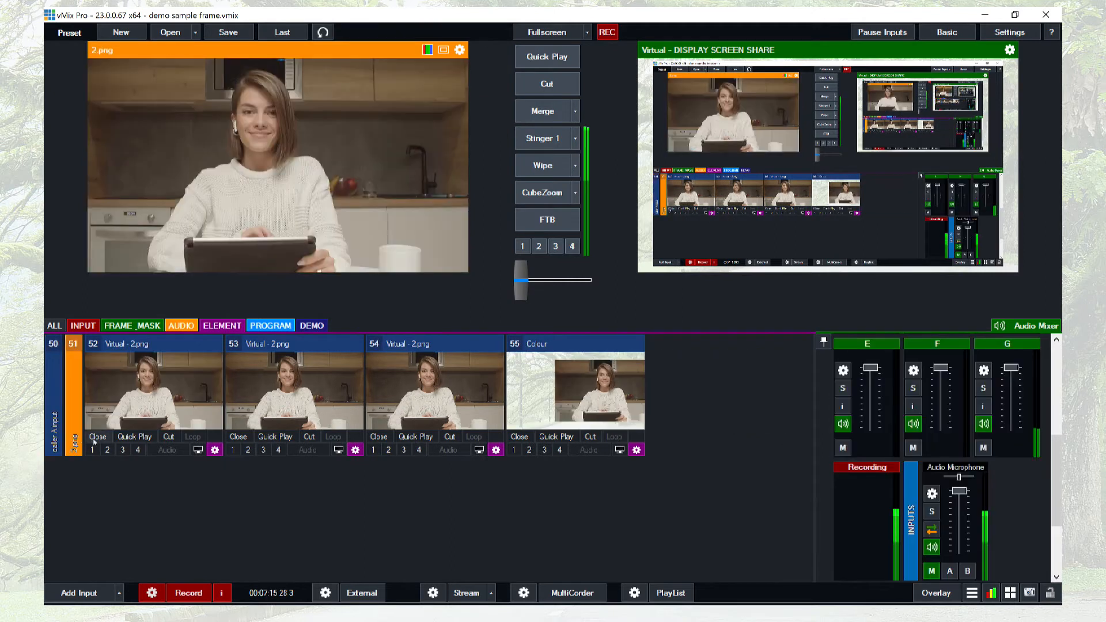
Close the three virtual 2.png inputs, the Colour input, and the original 2.png and caller A inputs.
{"action": "left_click", "coordinate": [96, 437]}
{"action": "left_click", "coordinate": [96, 437]}
{"action": "left_click", "coordinate": [96, 438]}
{"action": "left_click", "coordinate": [97, 438]}
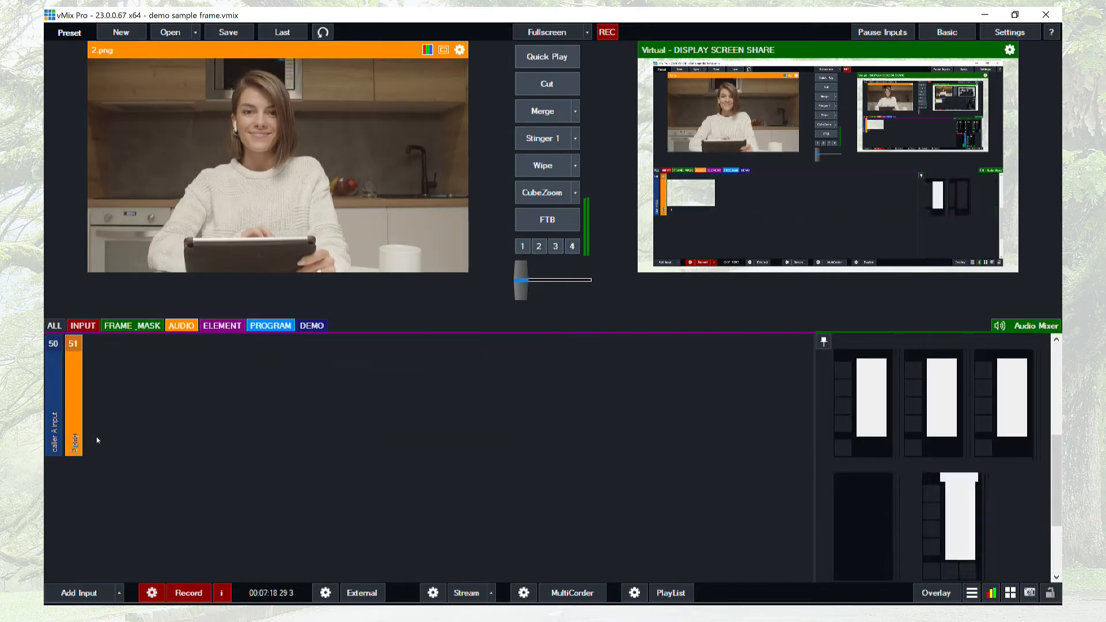
{"action": "left_click", "coordinate": [74, 438]}
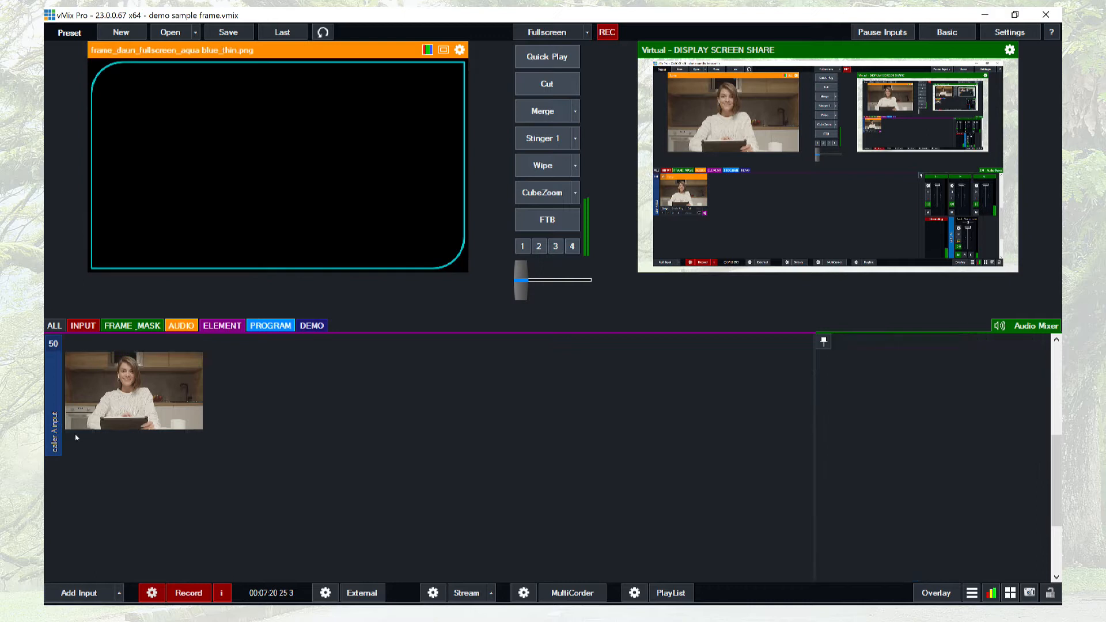
{"action": "left_click", "coordinate": [61, 441]}
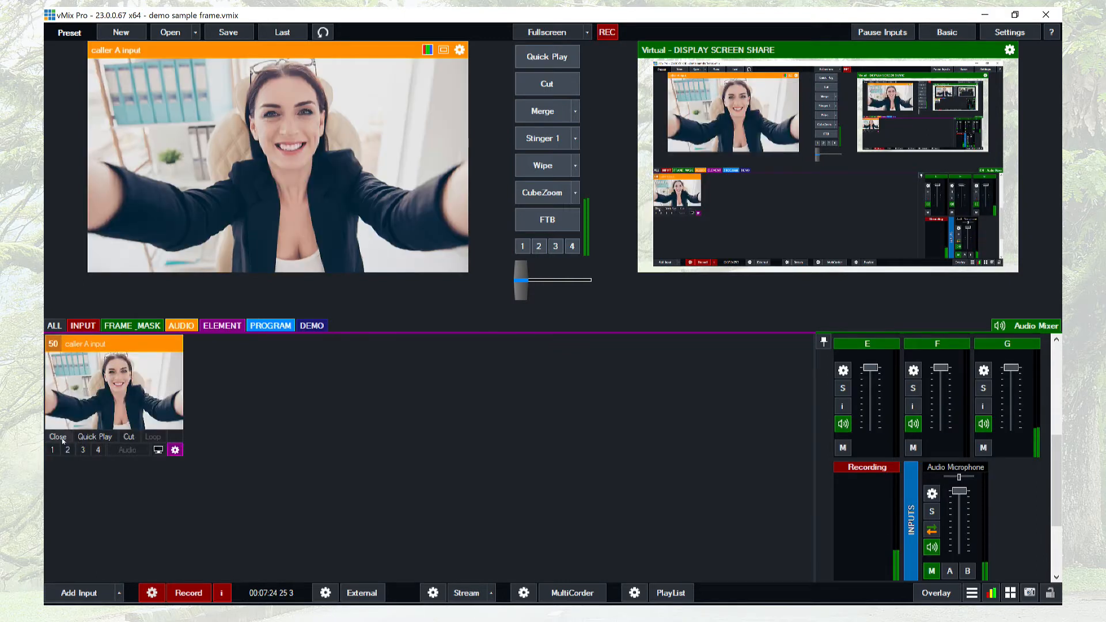
{"action": "left_click", "coordinate": [58, 437]}
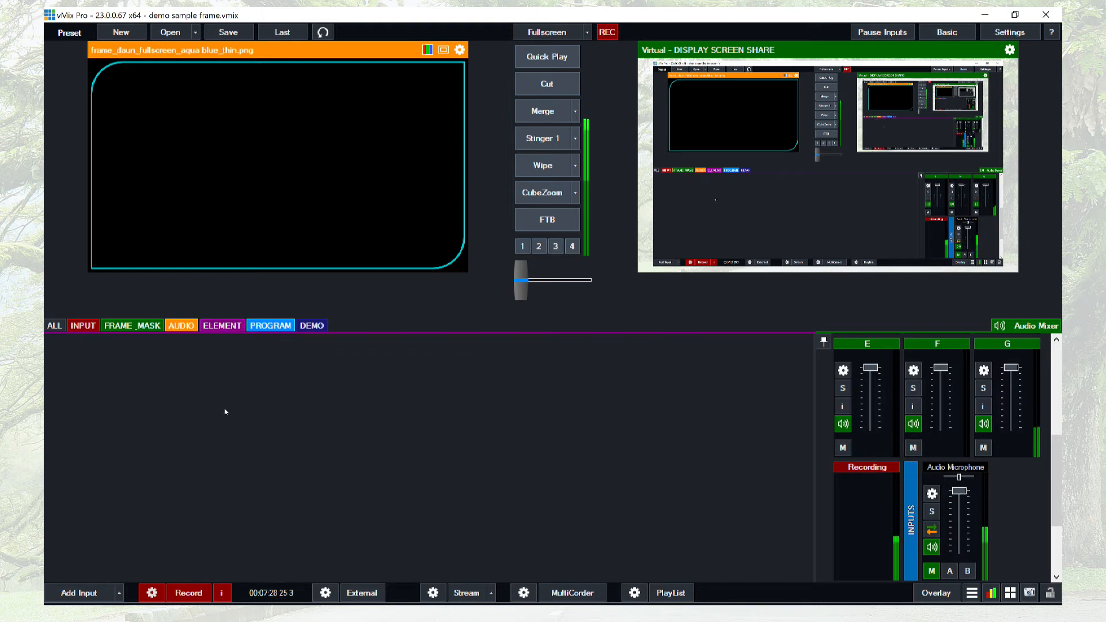
Add the image mask_rounded corner_fullscreen from the rounded corner vmix frame set folder, inside vmix frame master set, as a new input.
{"action": "left_click", "coordinate": [80, 593]}
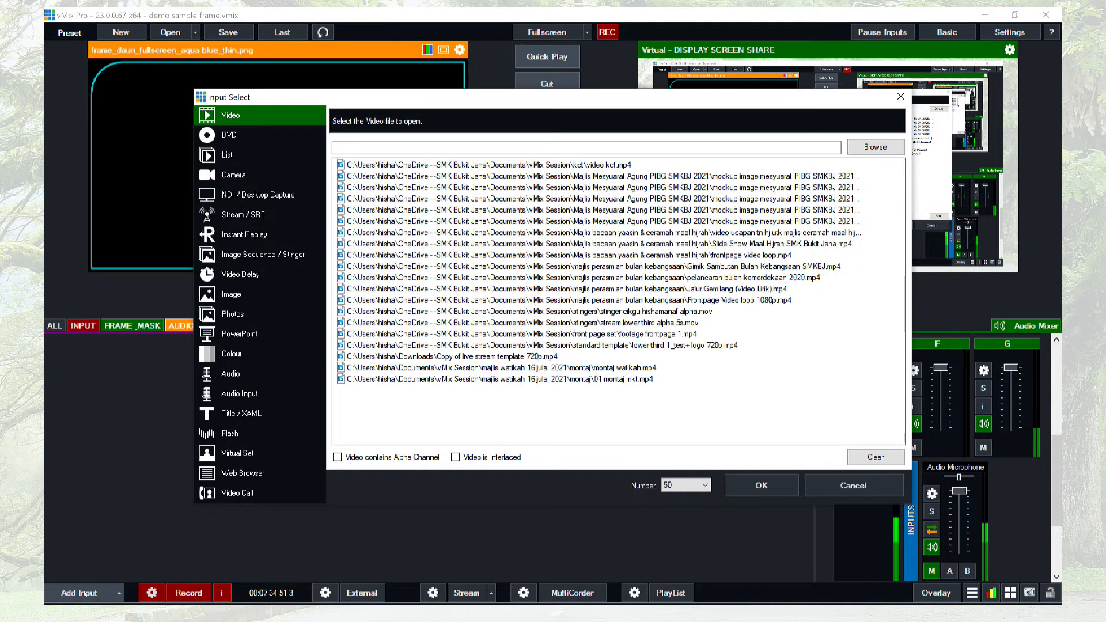
{"action": "left_click", "coordinate": [268, 294]}
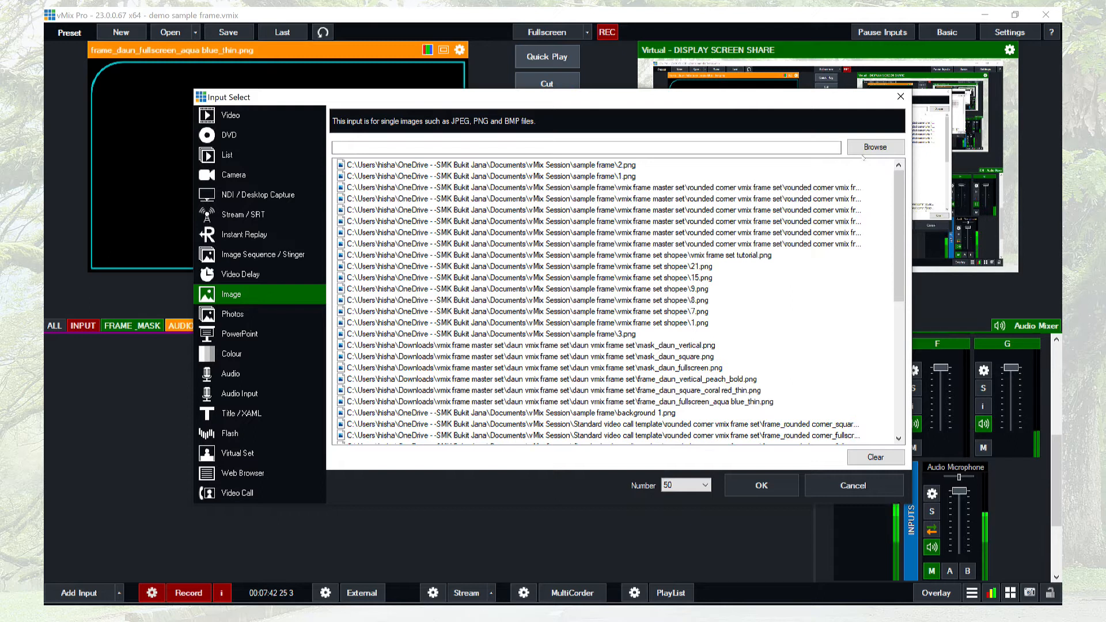
{"action": "left_click", "coordinate": [882, 153]}
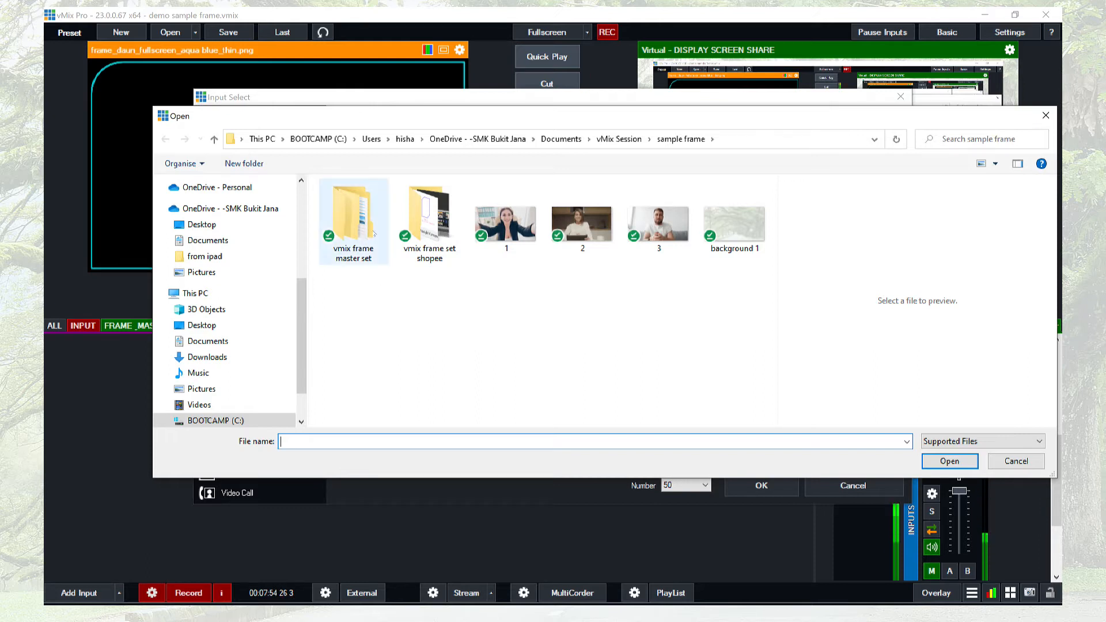
{"action": "double_click", "coordinate": [348, 226]}
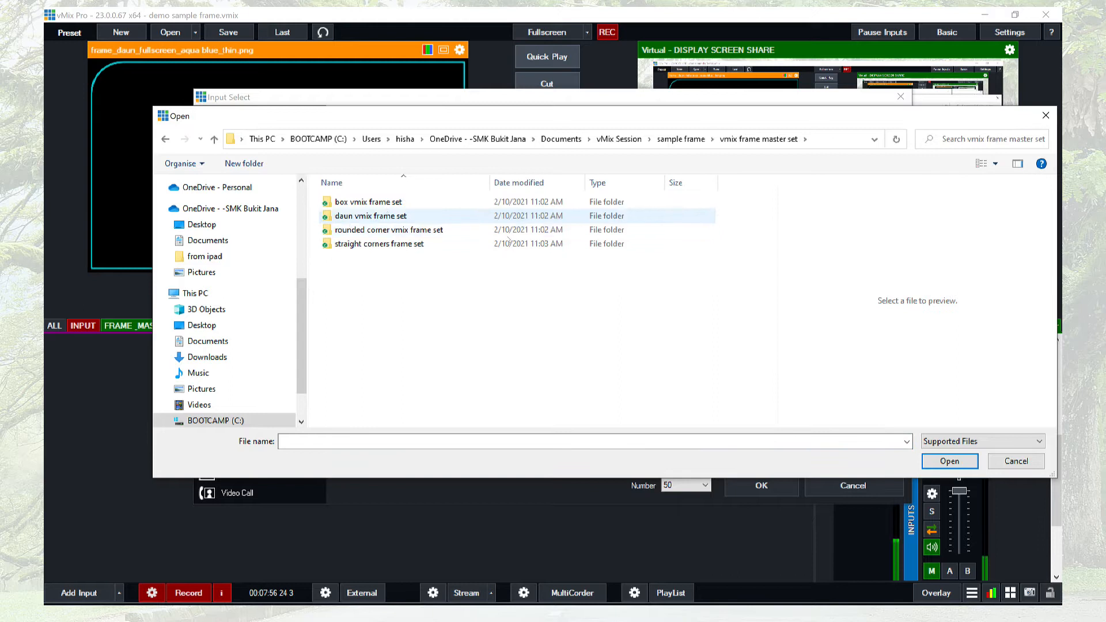
{"action": "double_click", "coordinate": [396, 233]}
{"action": "double_click", "coordinate": [396, 205]}
{"action": "scroll", "coordinate": [403, 242], "scroll_direction": "down", "scroll_amount": 5}
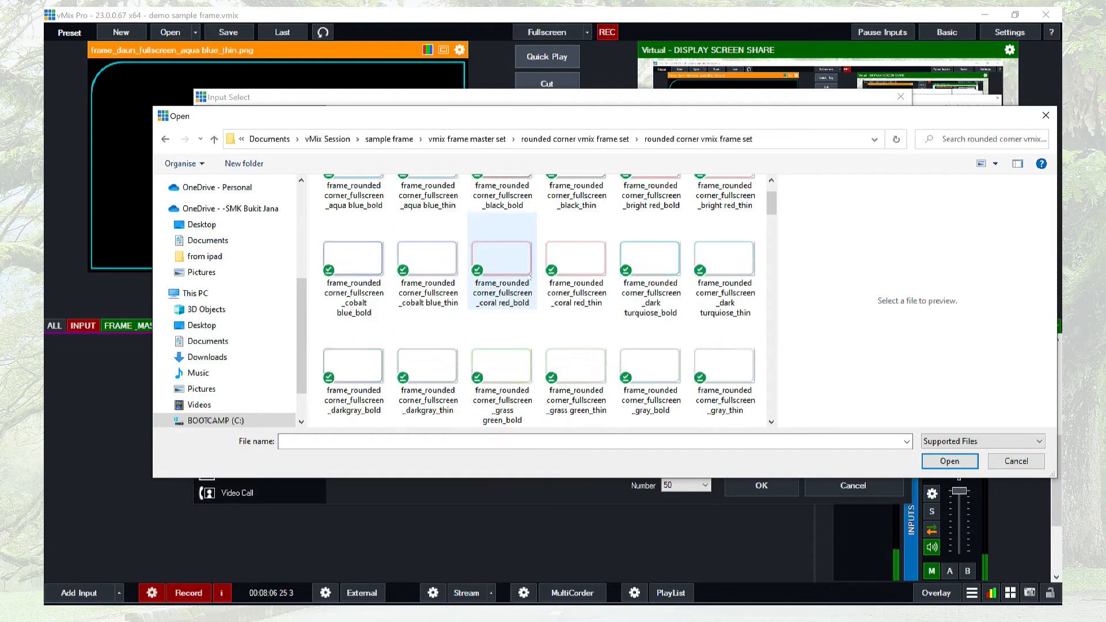
{"action": "scroll", "coordinate": [549, 311], "scroll_direction": "down", "scroll_amount": 10}
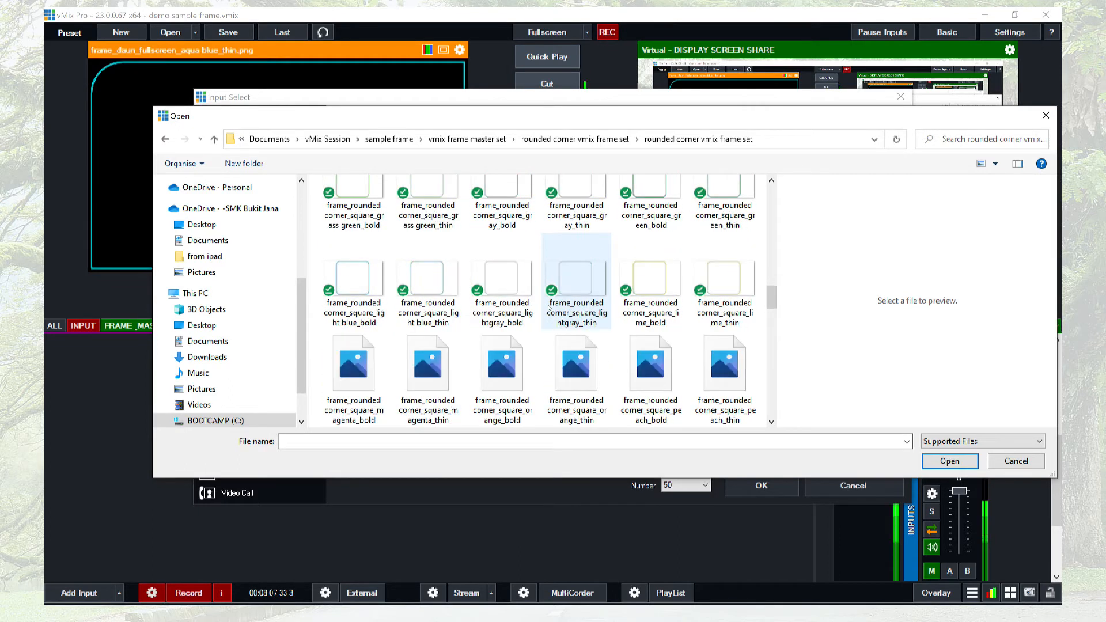
{"action": "scroll", "coordinate": [549, 311], "scroll_direction": "down", "scroll_amount": 2}
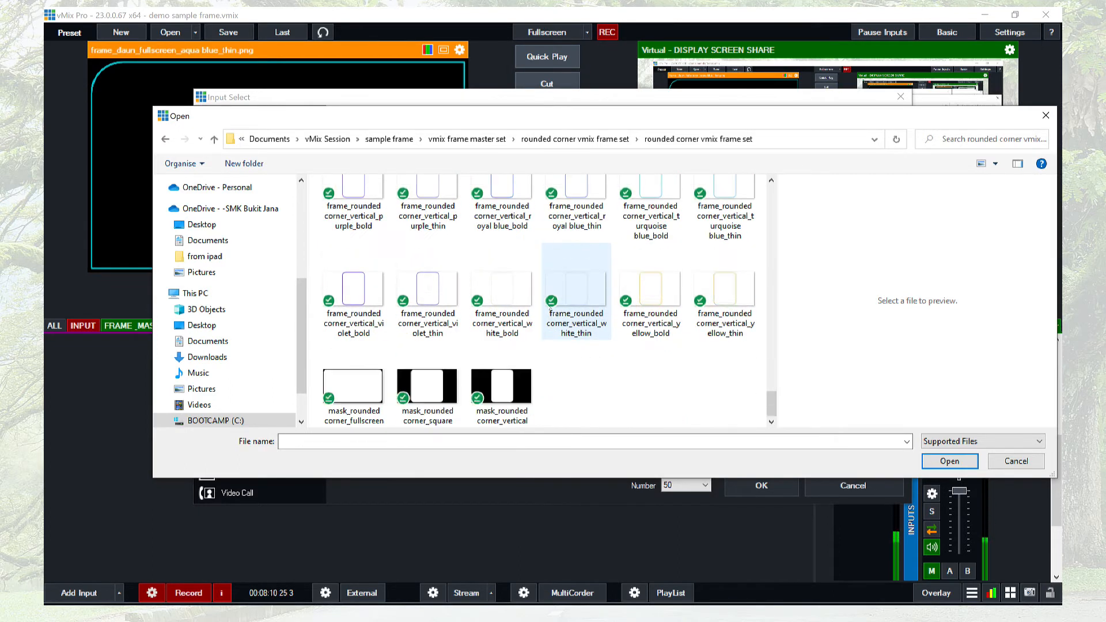
{"action": "left_click", "coordinate": [355, 380]}
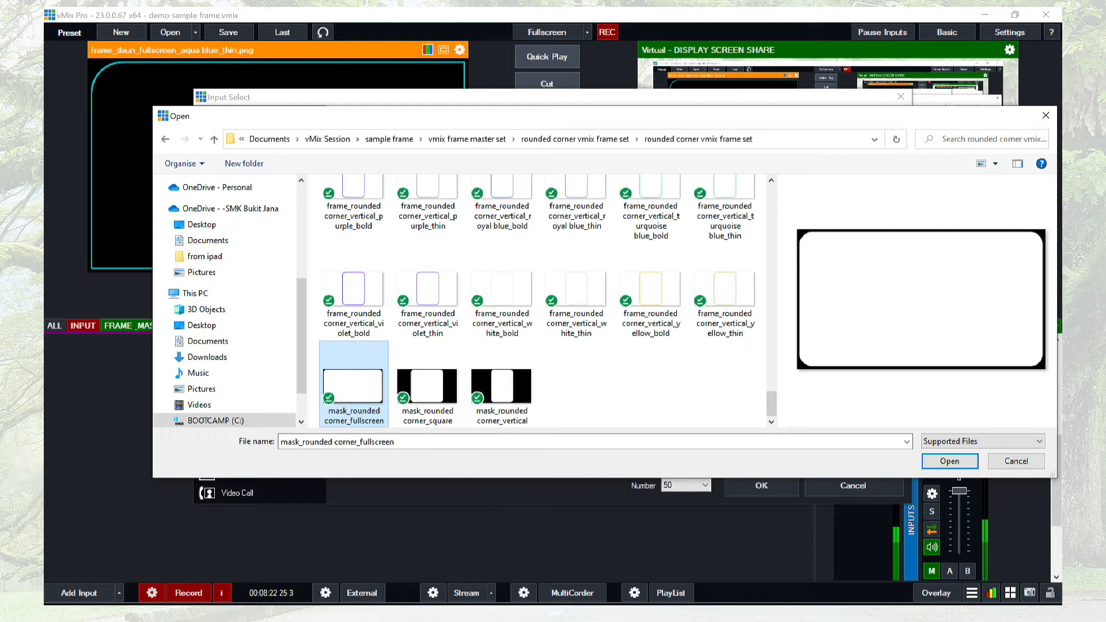
{"action": "left_click", "coordinate": [949, 461]}
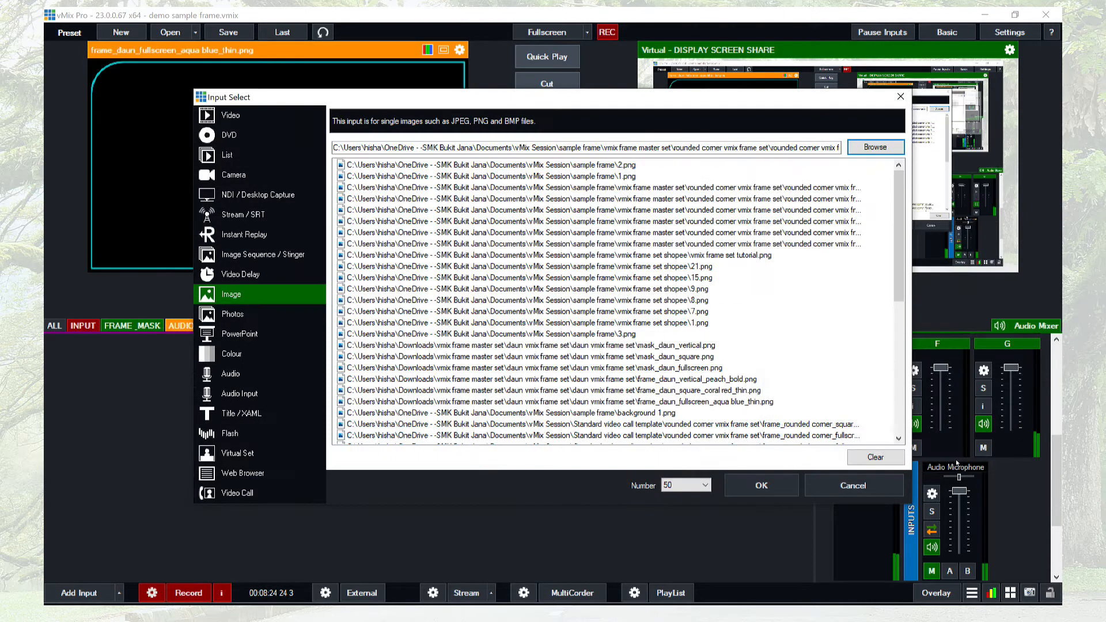
{"action": "left_click", "coordinate": [772, 486]}
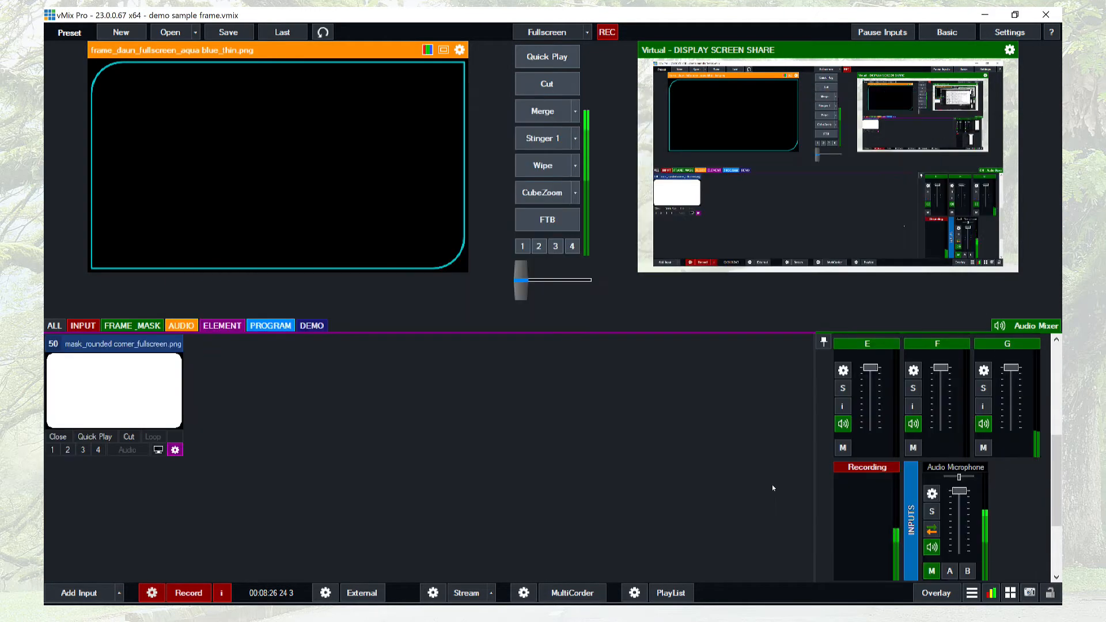
Add the image mask_rounded corner_square from the rounded corner vmix frame set folder as input 51.
{"action": "left_click", "coordinate": [80, 593]}
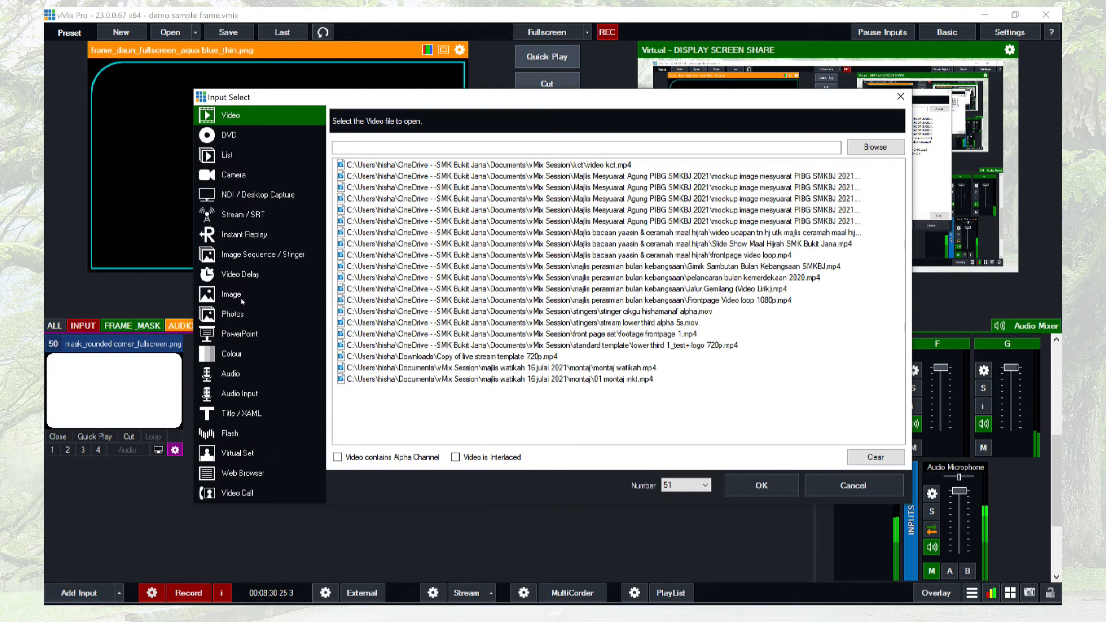
{"action": "left_click", "coordinate": [236, 295]}
{"action": "left_click", "coordinate": [875, 147]}
{"action": "scroll", "coordinate": [530, 364], "scroll_direction": "down", "scroll_amount": 10}
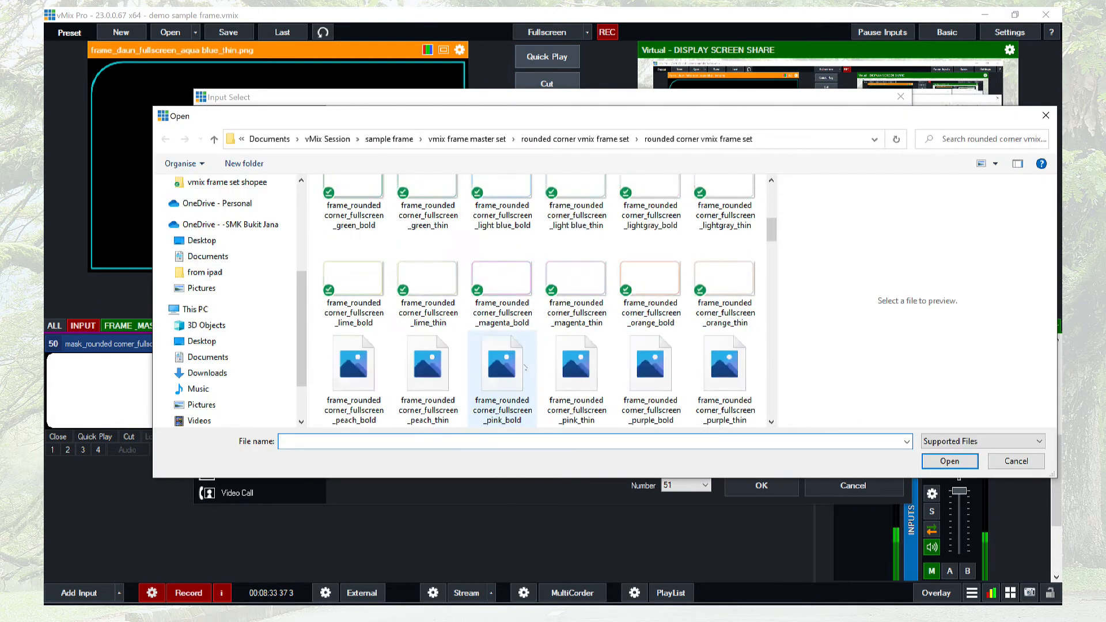
{"action": "scroll", "coordinate": [540, 363], "scroll_direction": "down", "scroll_amount": 6}
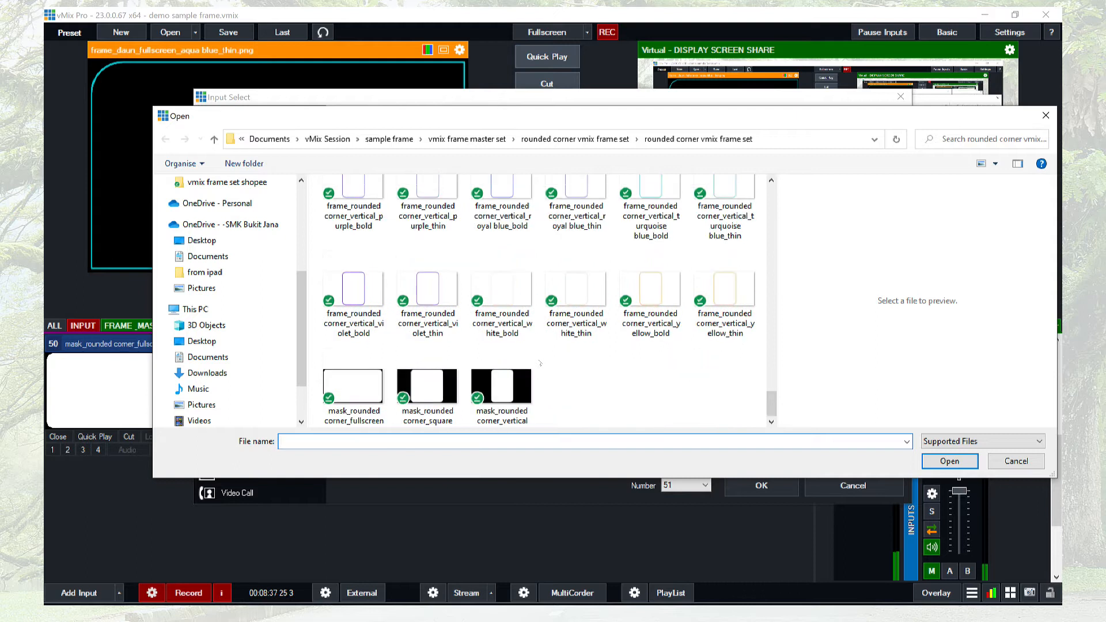
{"action": "left_click", "coordinate": [440, 386]}
{"action": "left_click", "coordinate": [949, 461]}
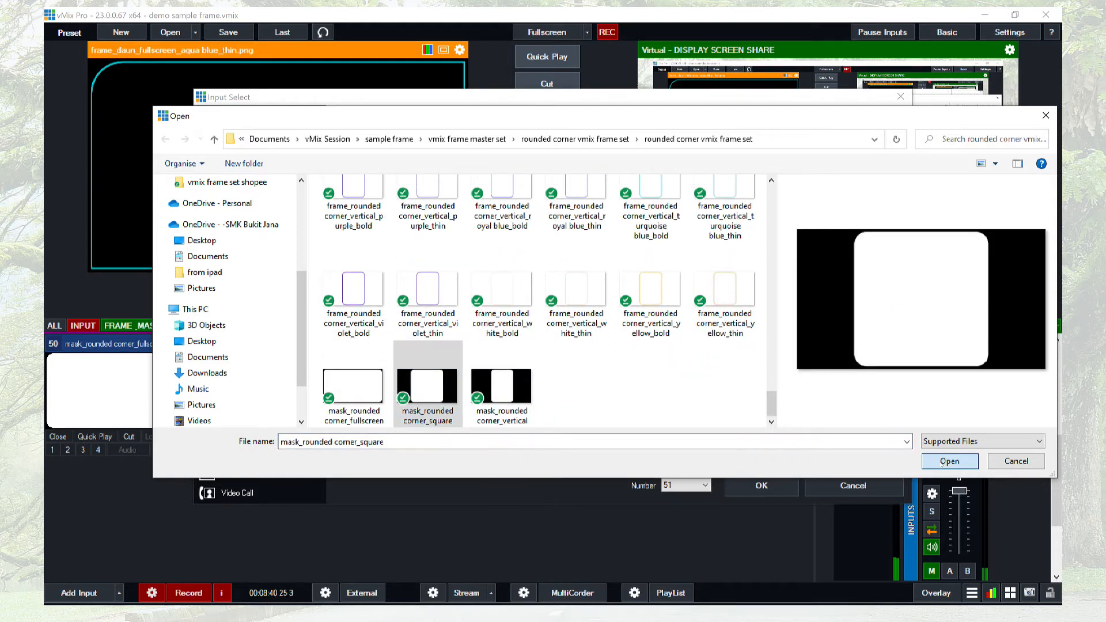
{"action": "left_click", "coordinate": [743, 484]}
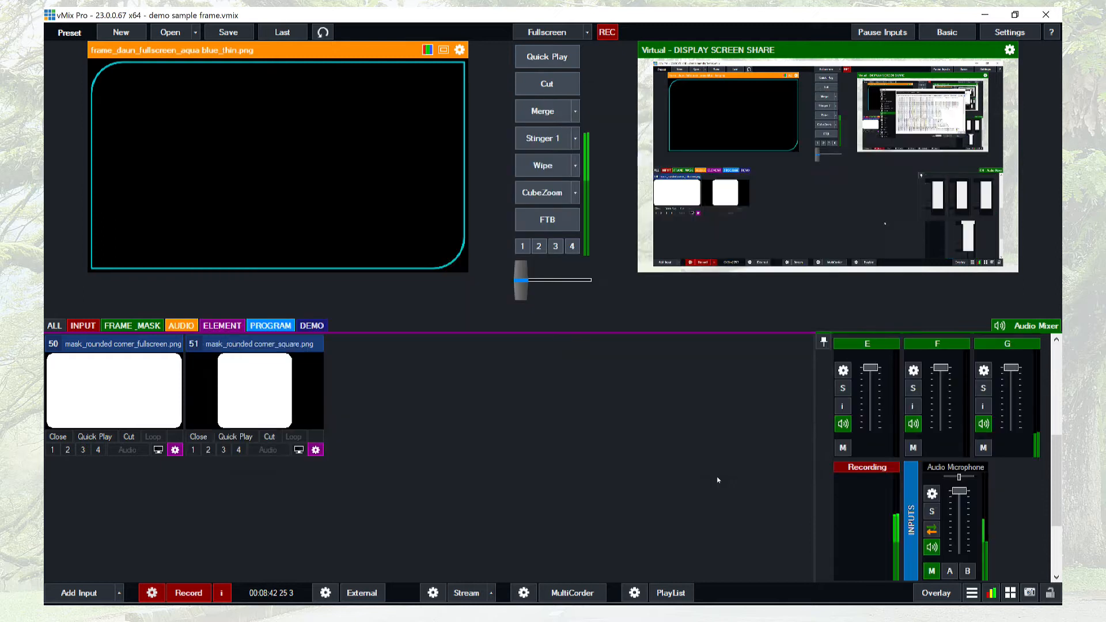
Add the image mask_rounded corner_vertical from the rounded corner vmix frame set folder as input 52.
{"action": "left_click", "coordinate": [98, 593]}
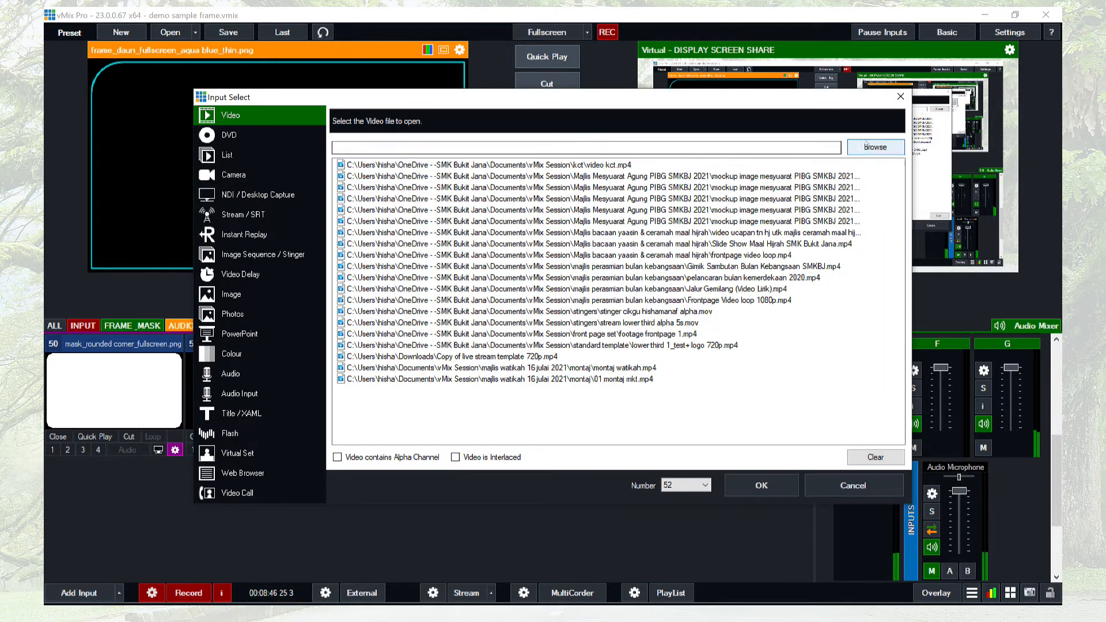
{"action": "left_click", "coordinate": [864, 148]}
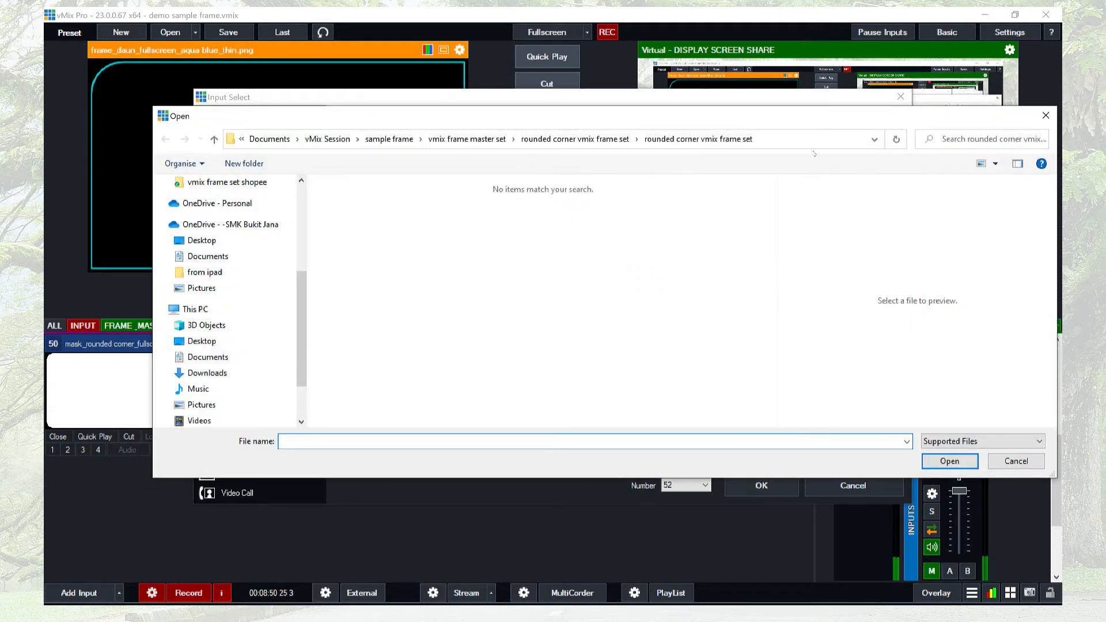
{"action": "left_click", "coordinate": [1016, 461]}
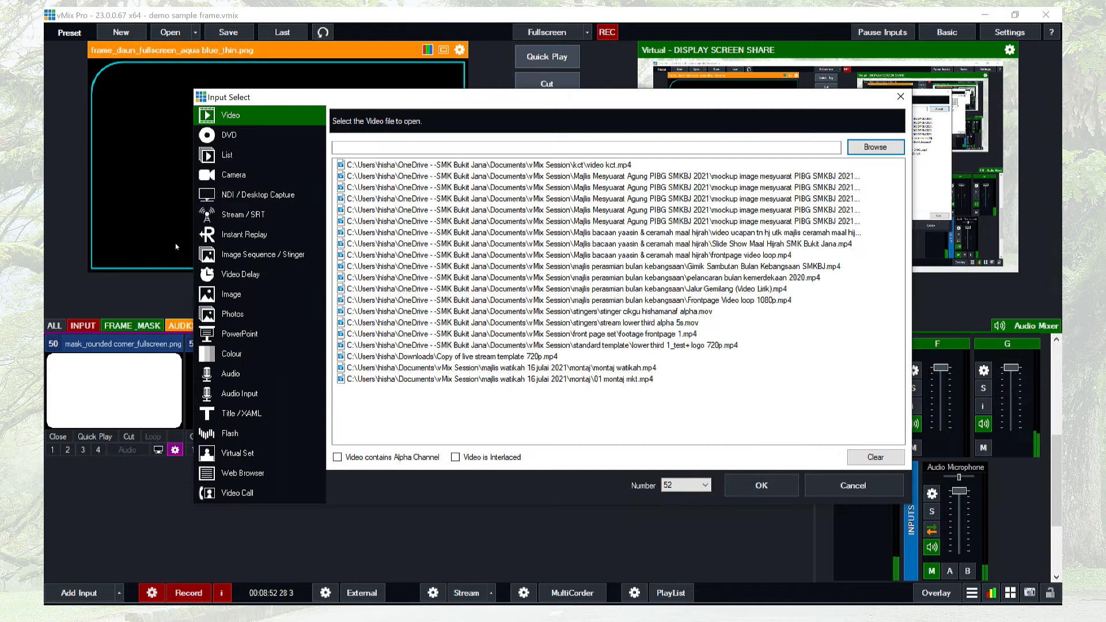
{"action": "left_click", "coordinate": [232, 292]}
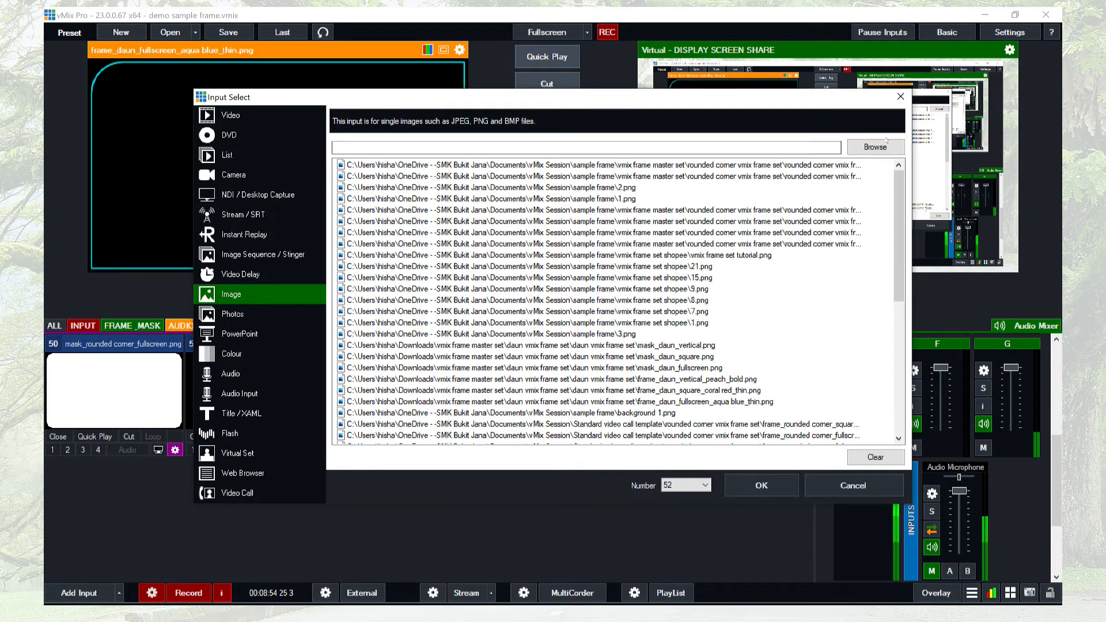
{"action": "left_click", "coordinate": [869, 148]}
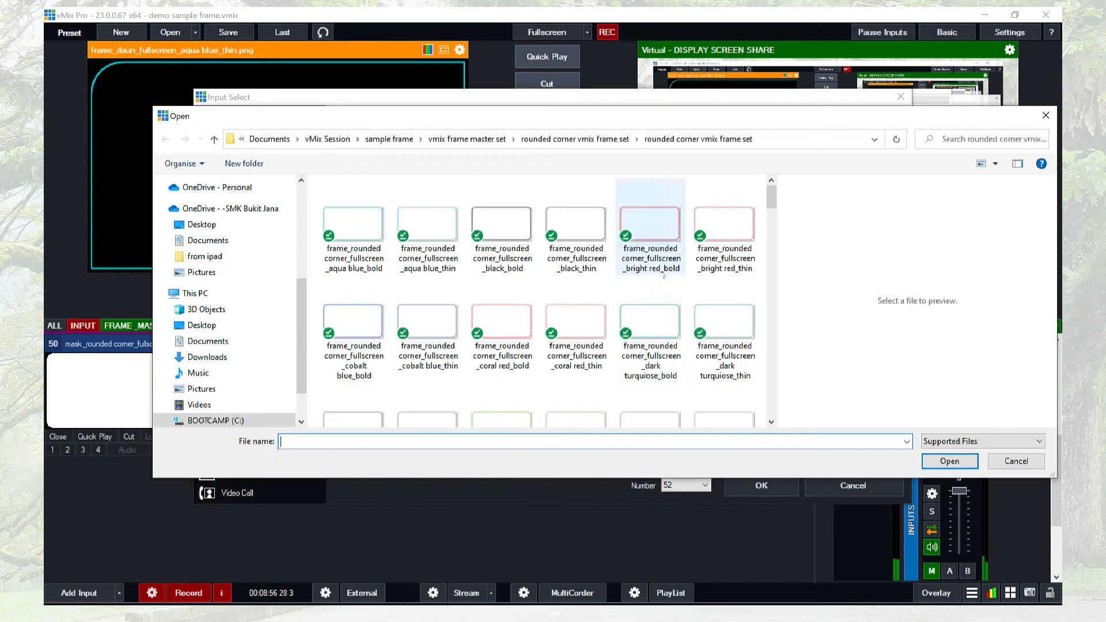
{"action": "scroll", "coordinate": [752, 328], "scroll_direction": "down", "scroll_amount": 1}
{"action": "scroll", "coordinate": [752, 327], "scroll_direction": "down", "scroll_amount": 8}
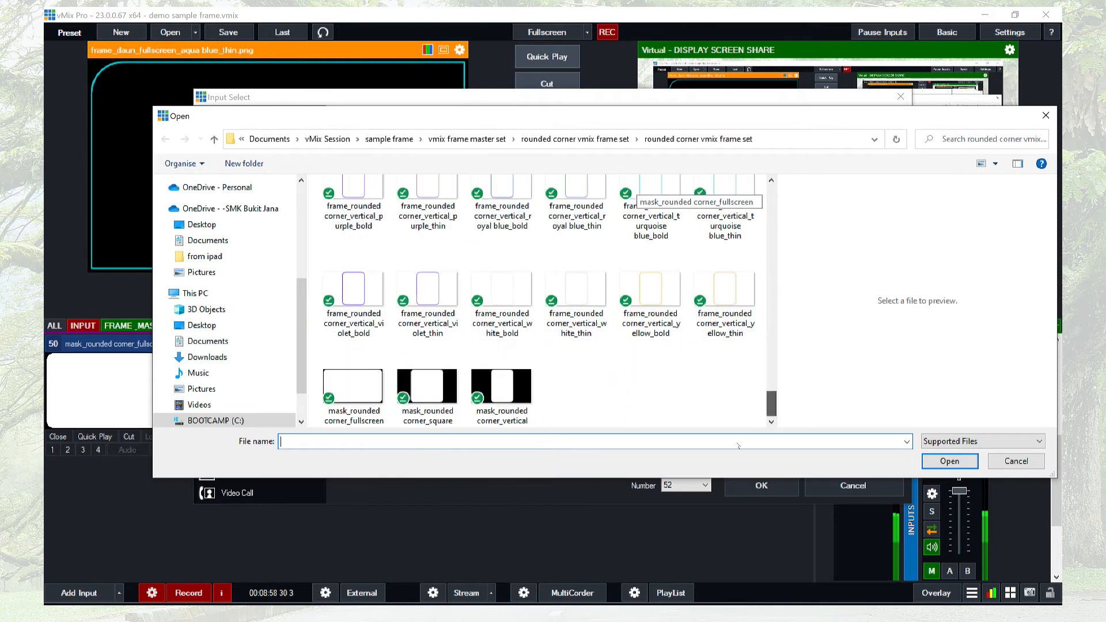
{"action": "left_click", "coordinate": [532, 392]}
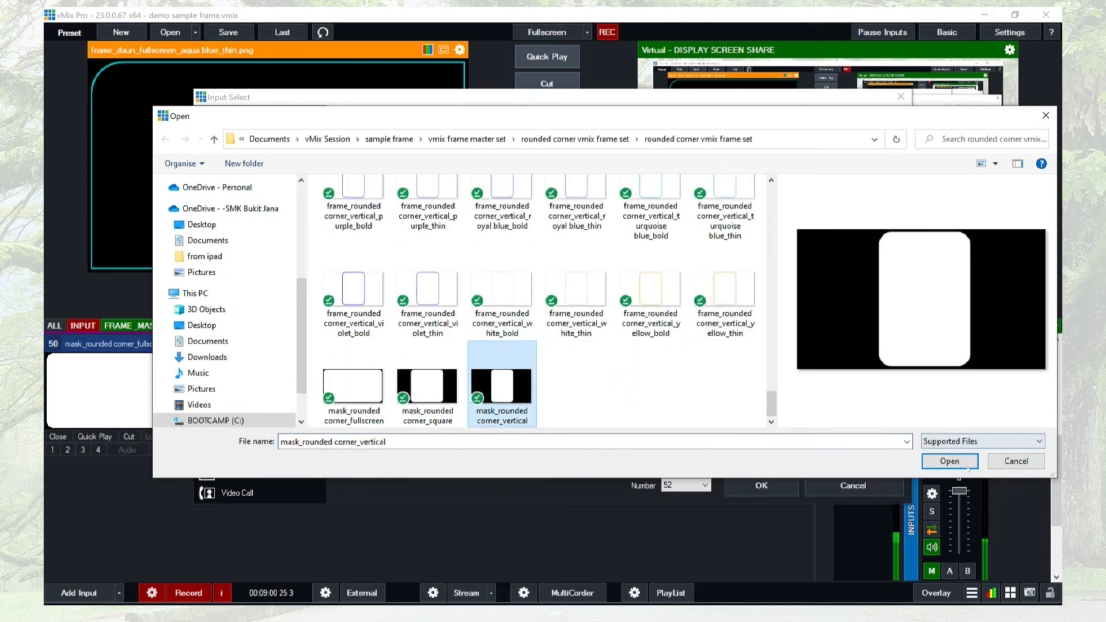
{"action": "left_click", "coordinate": [934, 458]}
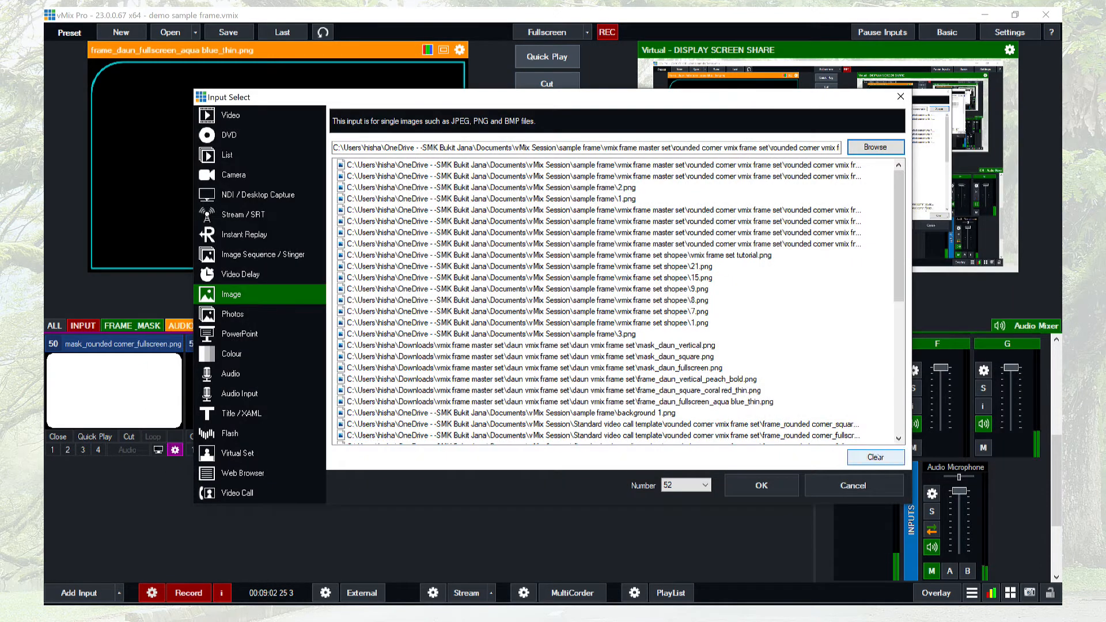
{"action": "left_click", "coordinate": [753, 485]}
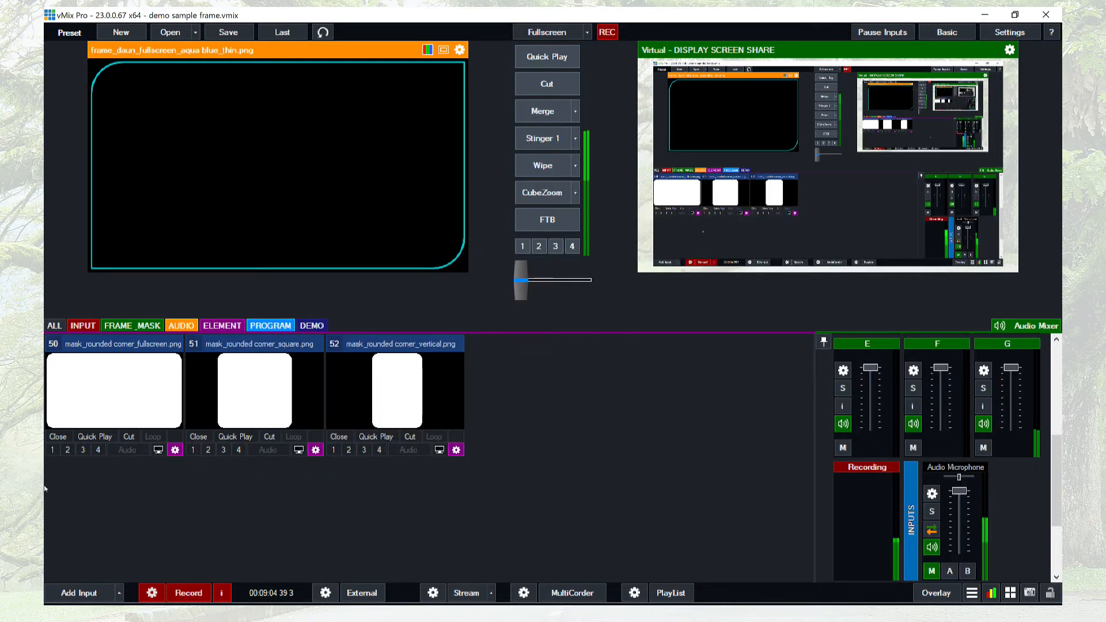
Preview the fullscreen, square and vertical rounded corner masks in turn, and switch on overlay channel 1.
{"action": "left_click", "coordinate": [124, 407]}
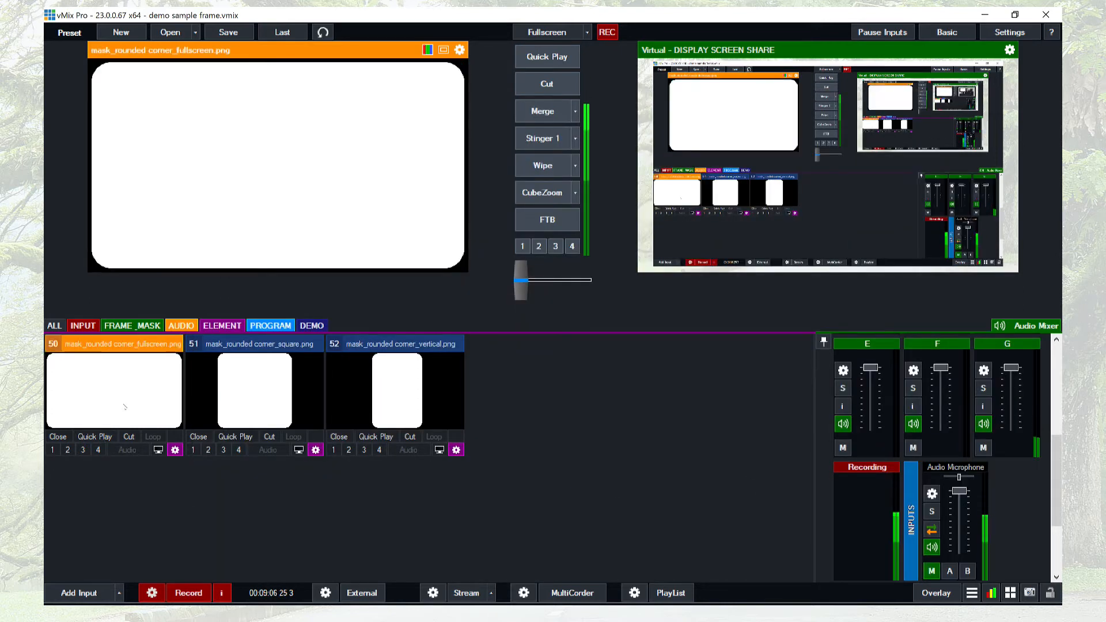
{"action": "left_click", "coordinate": [241, 401]}
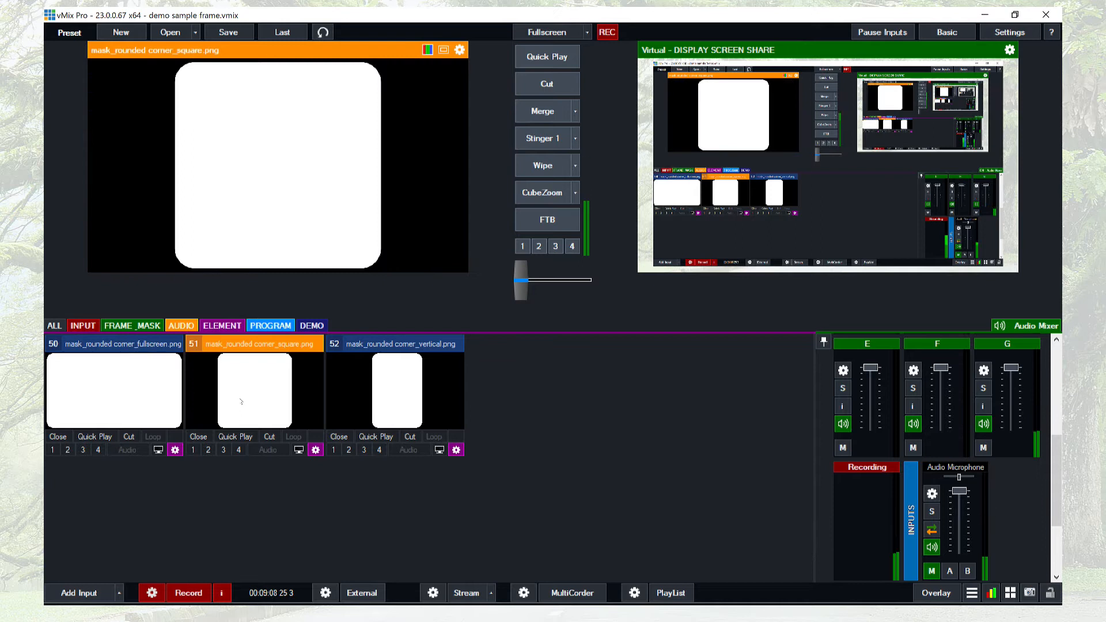
{"action": "left_click", "coordinate": [380, 403]}
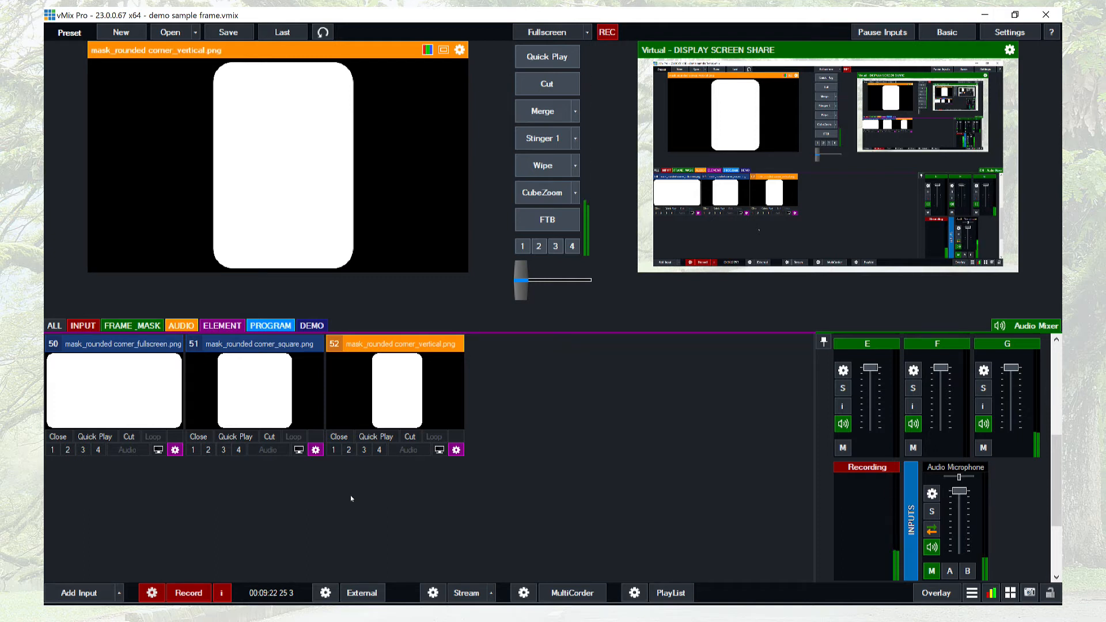
{"action": "key", "text": "1"}
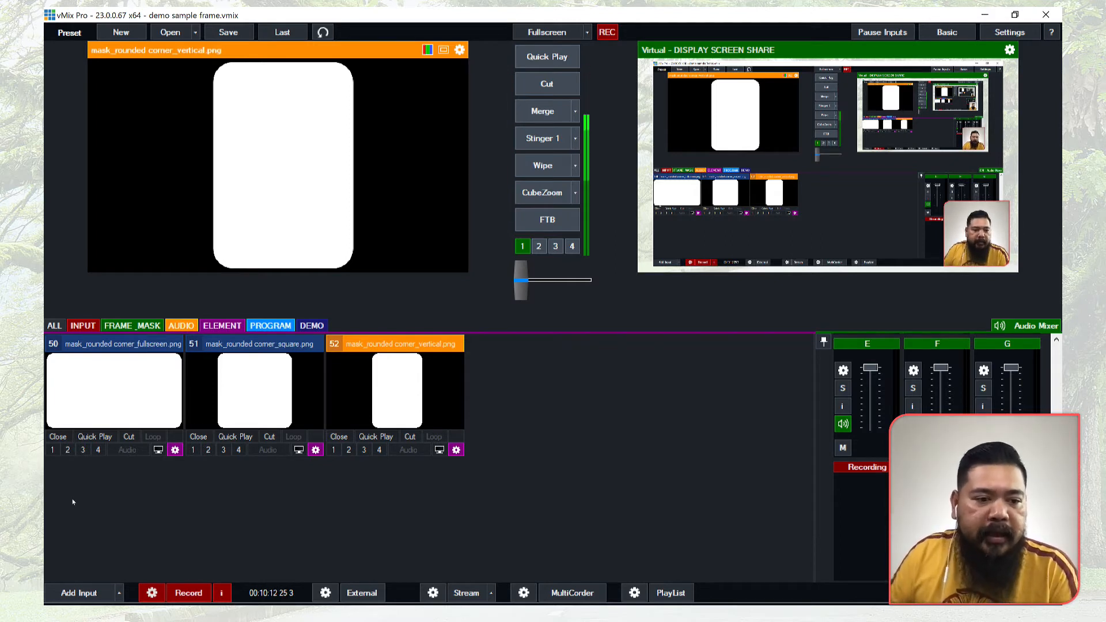
Add the image frame_rounded corner_fullscreen_bright red_thin from the rounded corner vmix frame set folder as input 53 and preview it.
{"action": "left_click", "coordinate": [72, 592]}
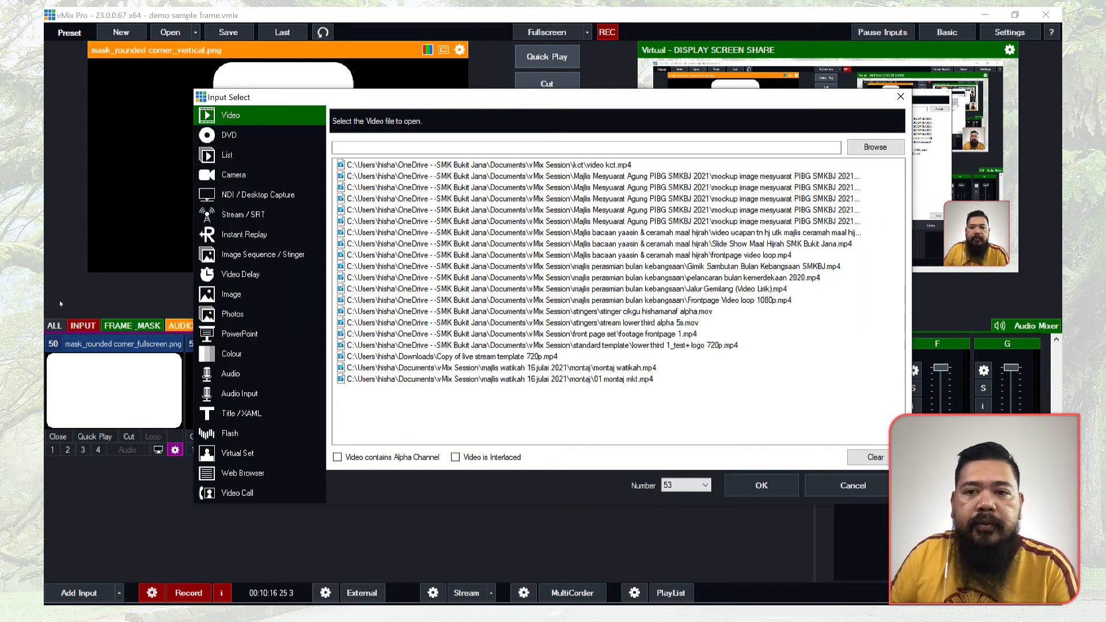
{"action": "left_click", "coordinate": [233, 294]}
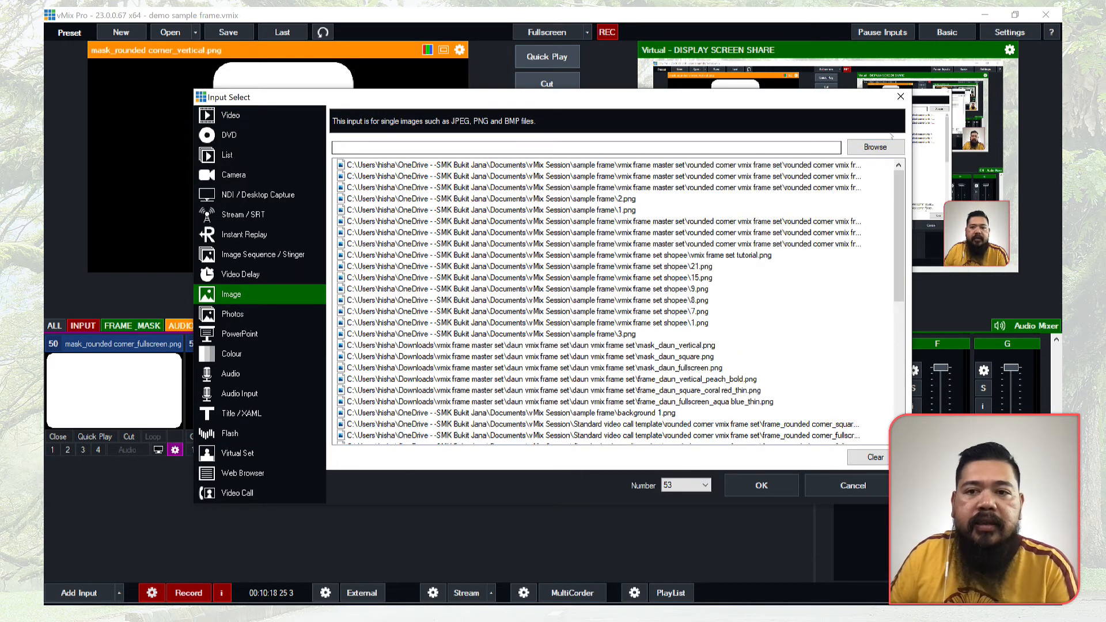
{"action": "left_click", "coordinate": [875, 148]}
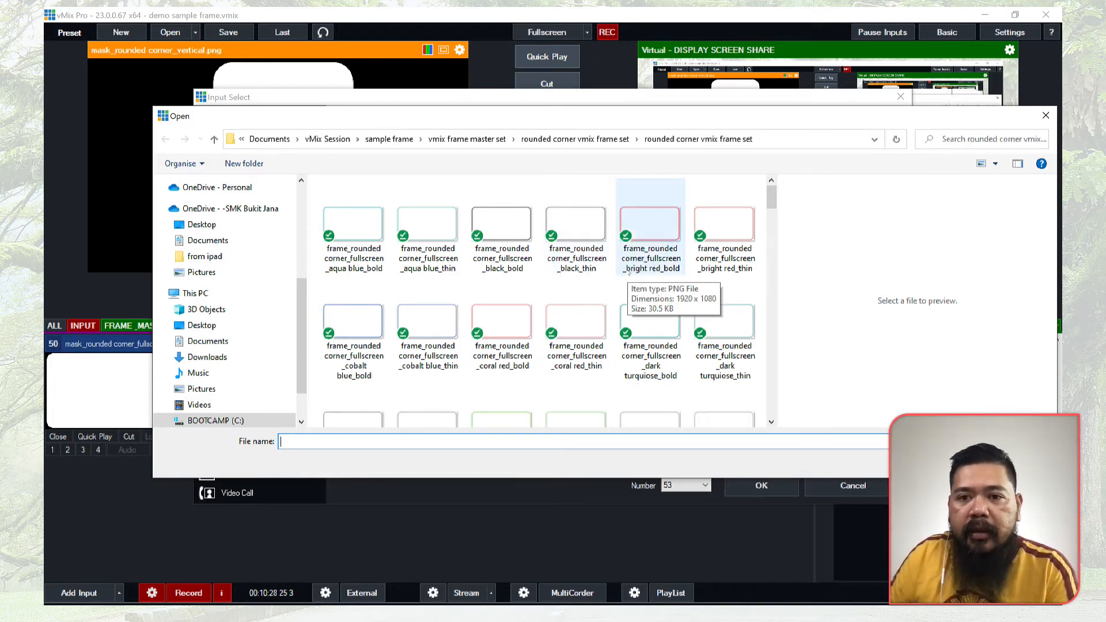
{"action": "left_click", "coordinate": [740, 228]}
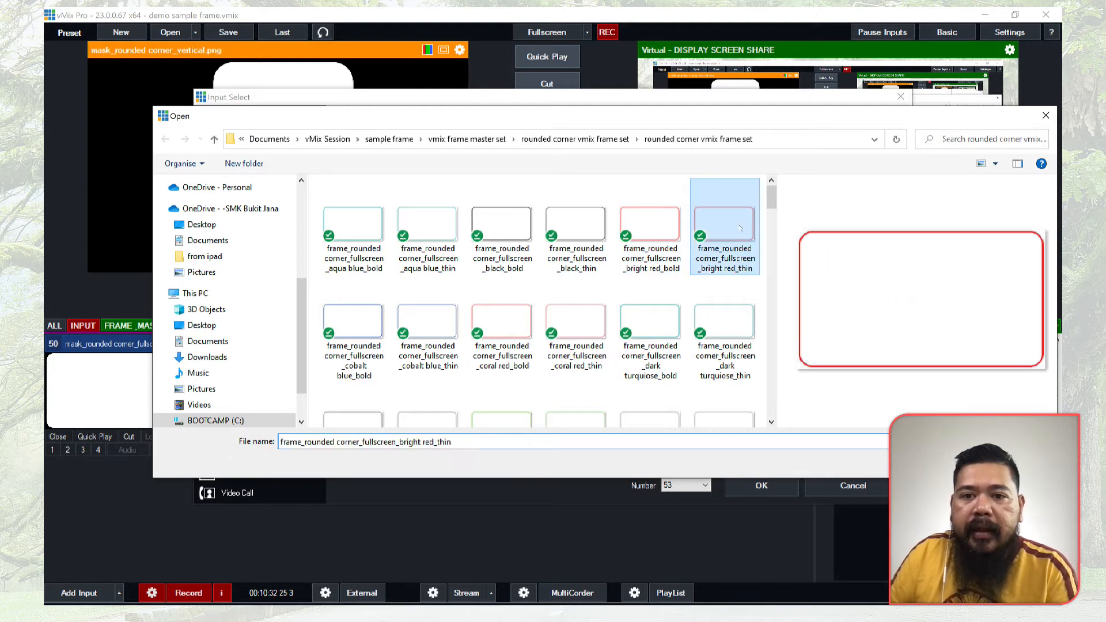
{"action": "left_click", "coordinate": [954, 461]}
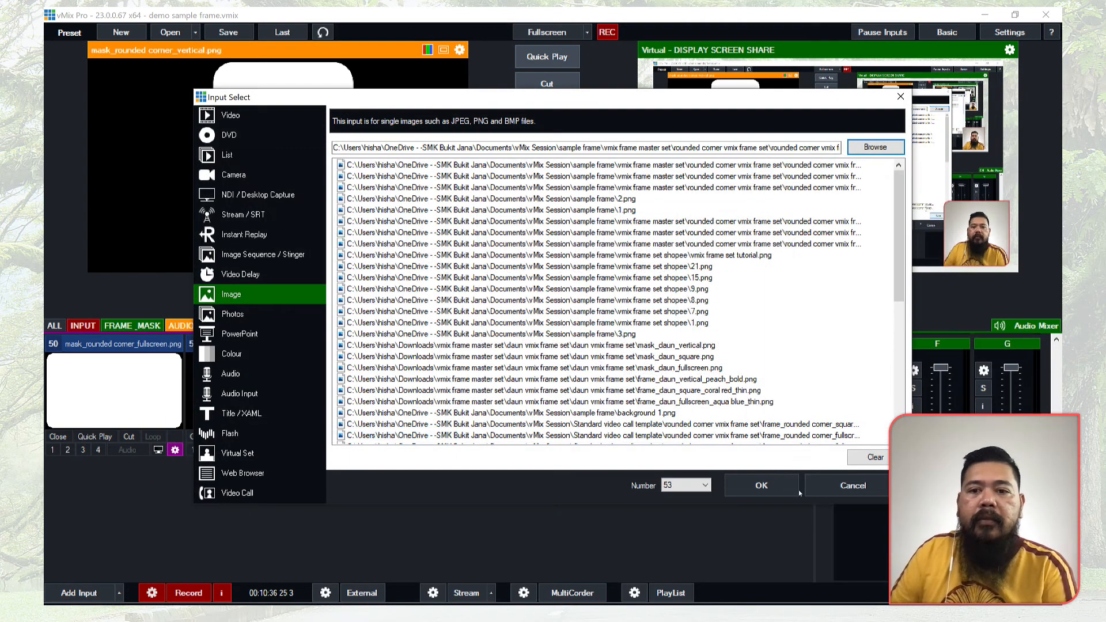
{"action": "left_click", "coordinate": [771, 489]}
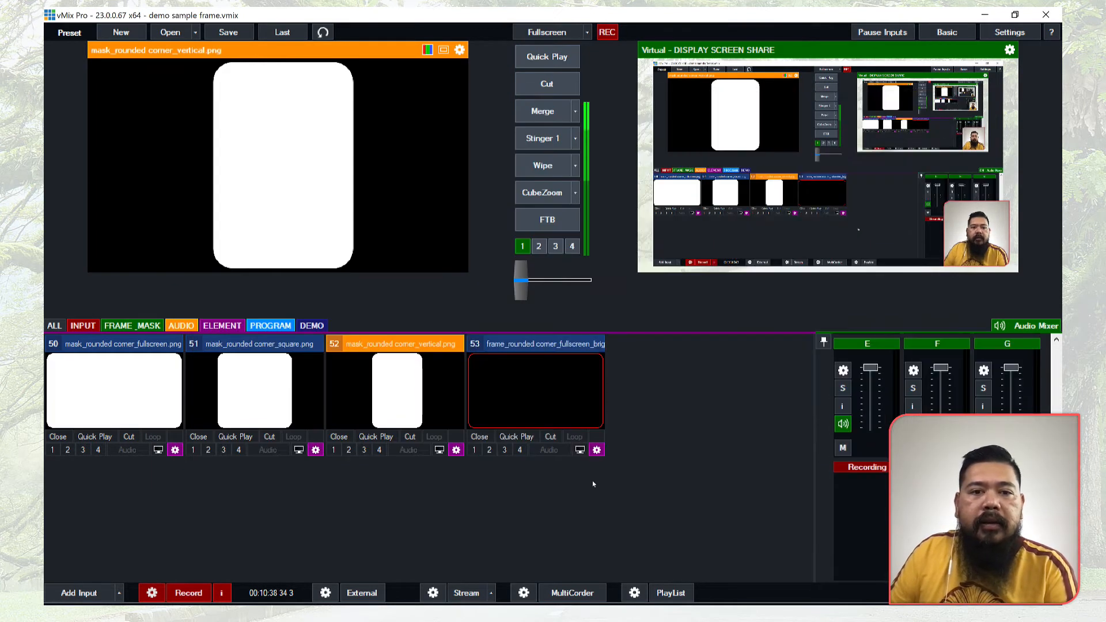
{"action": "left_click", "coordinate": [558, 380]}
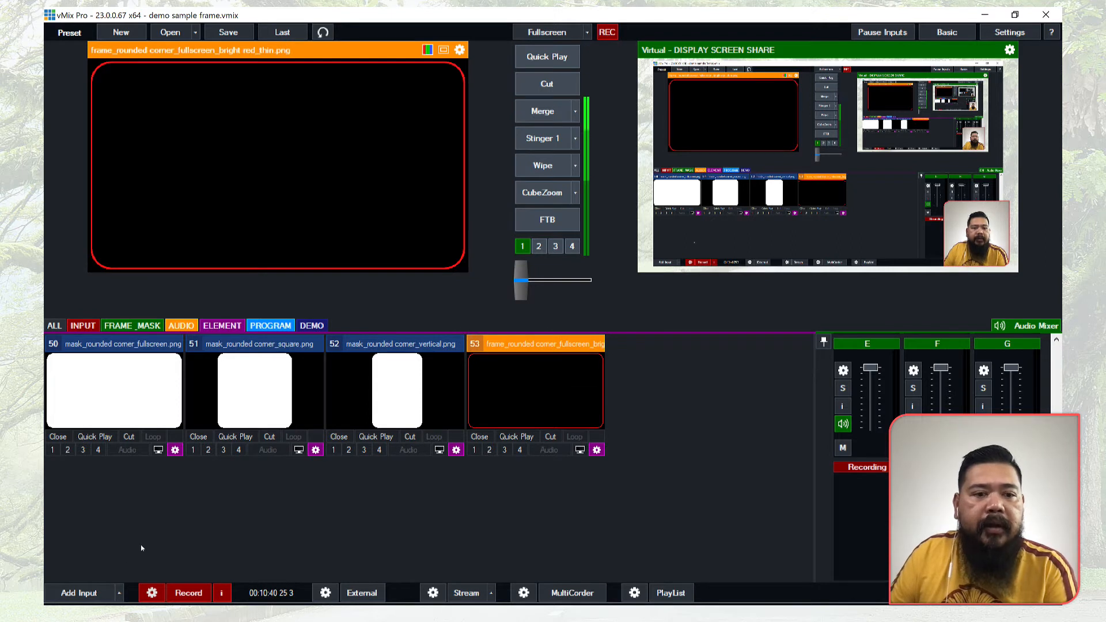
Add the image frame_rounded corner_square_grass green_bold from the rounded corner vmix frame set folder as input 54 and preview it.
{"action": "left_click", "coordinate": [80, 593]}
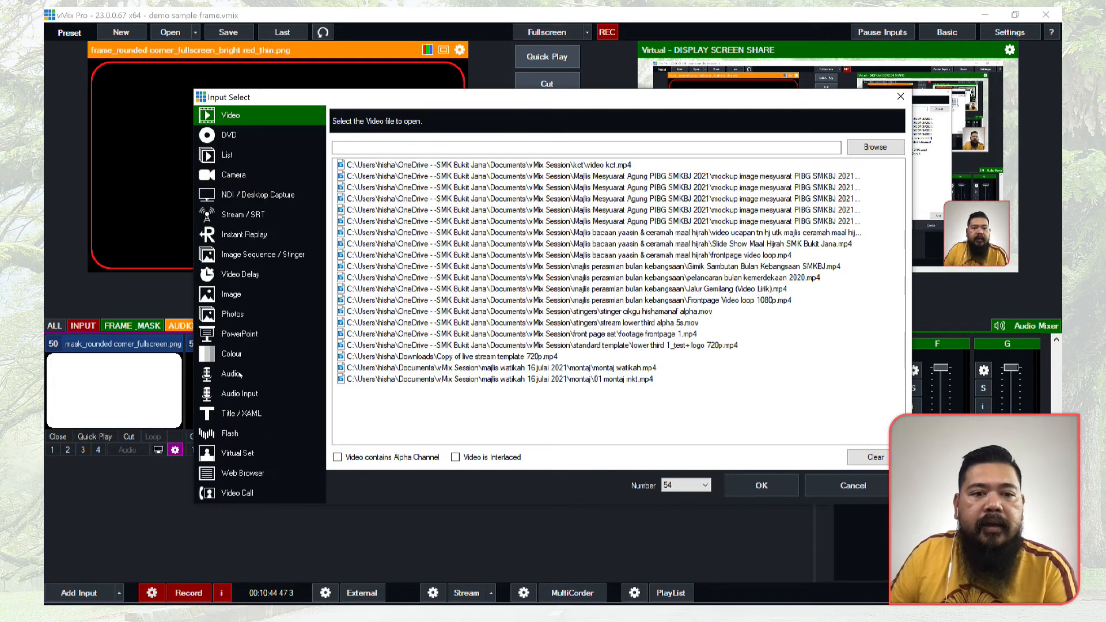
{"action": "left_click", "coordinate": [234, 294]}
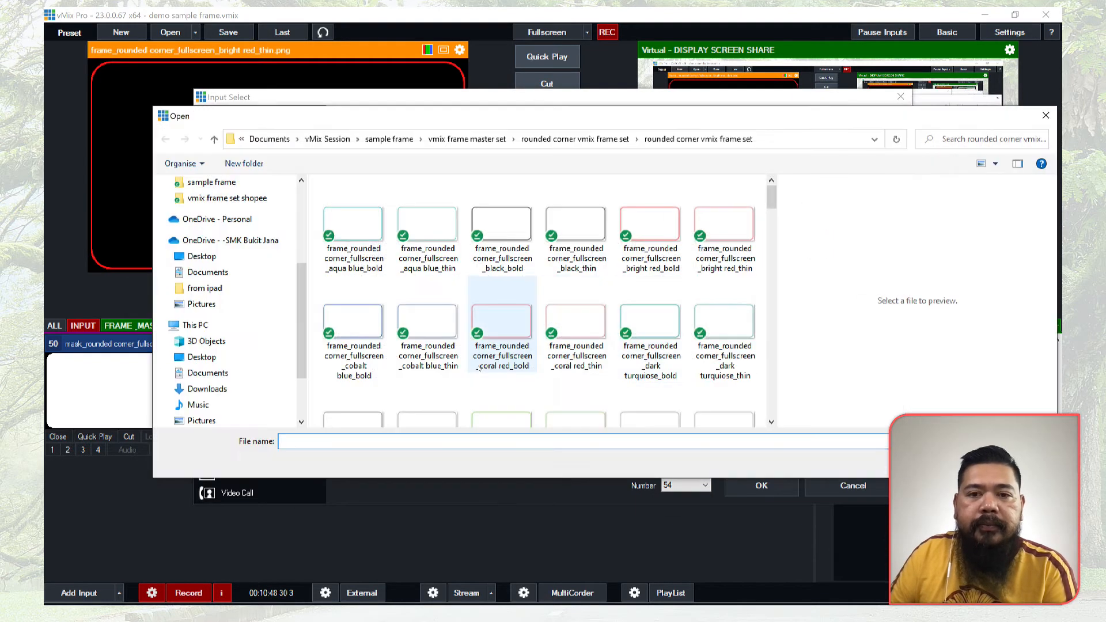
{"action": "scroll", "coordinate": [480, 369], "scroll_direction": "down", "scroll_amount": 5}
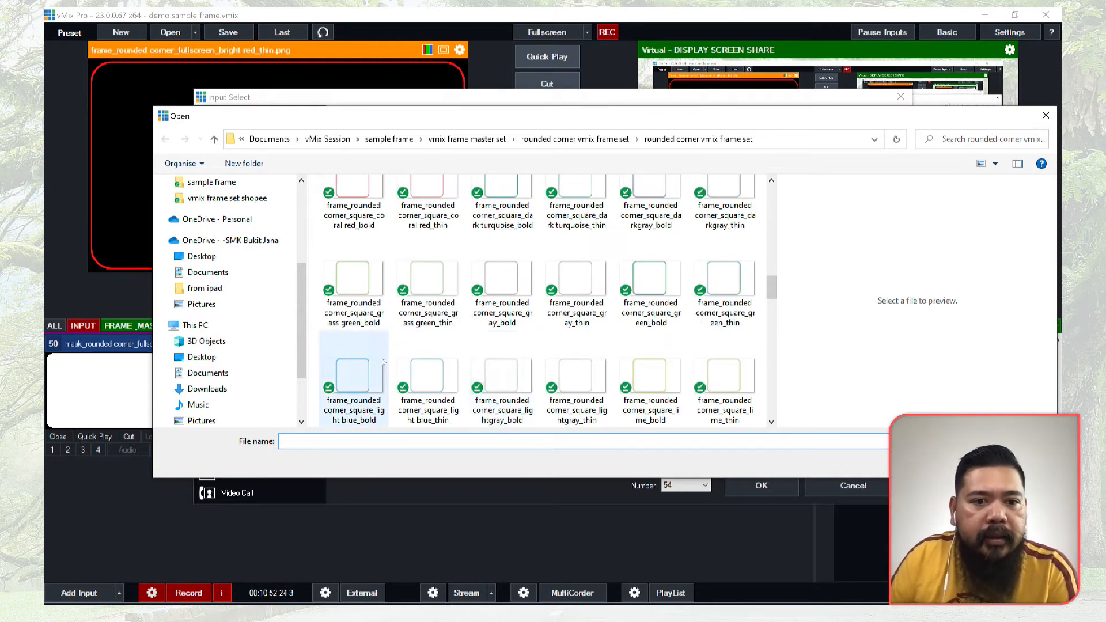
{"action": "left_click", "coordinate": [358, 290]}
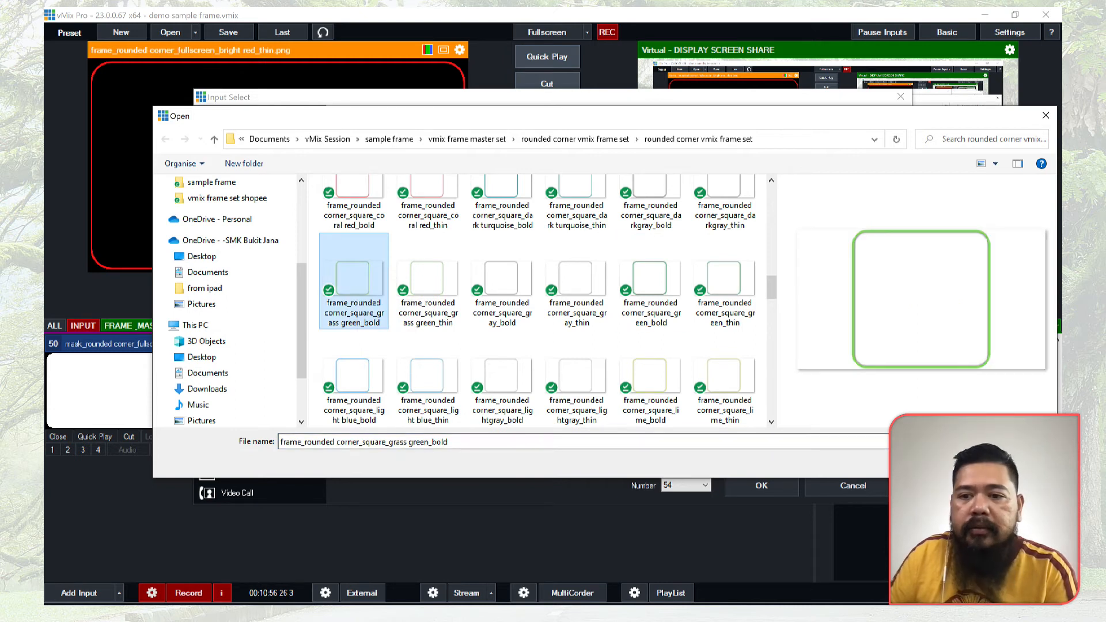
{"action": "left_click", "coordinate": [950, 463]}
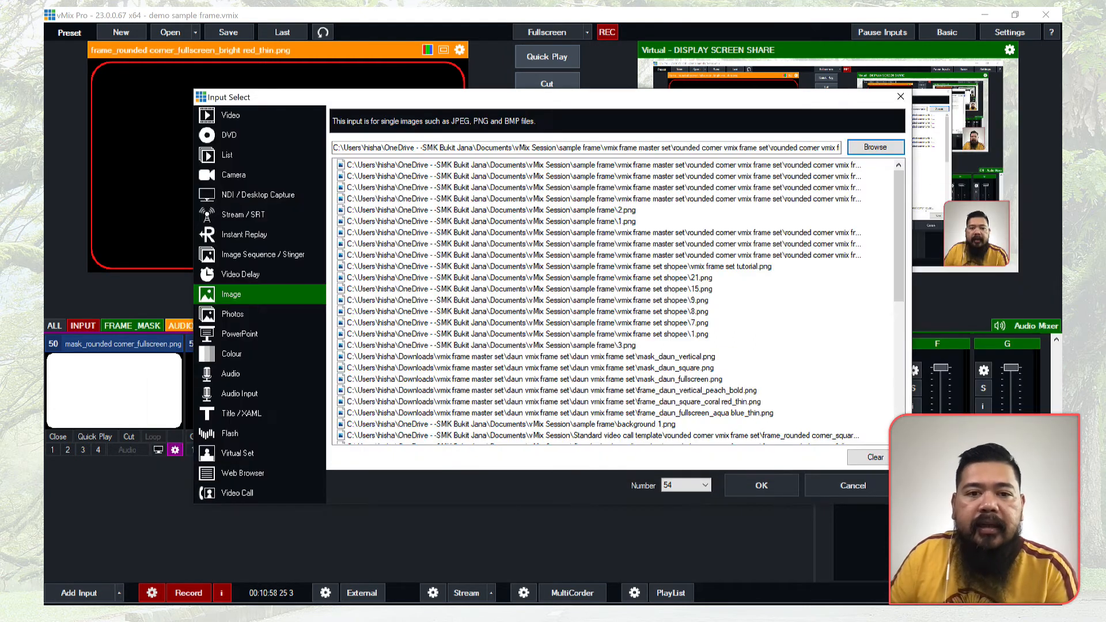
{"action": "left_click", "coordinate": [776, 486]}
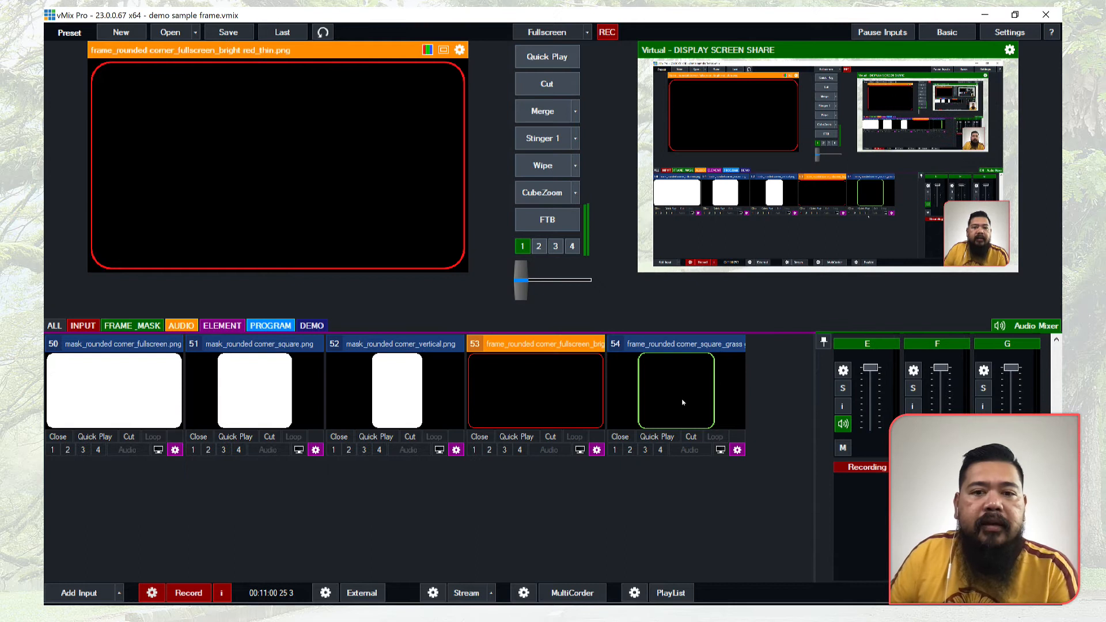
{"action": "left_click", "coordinate": [692, 392]}
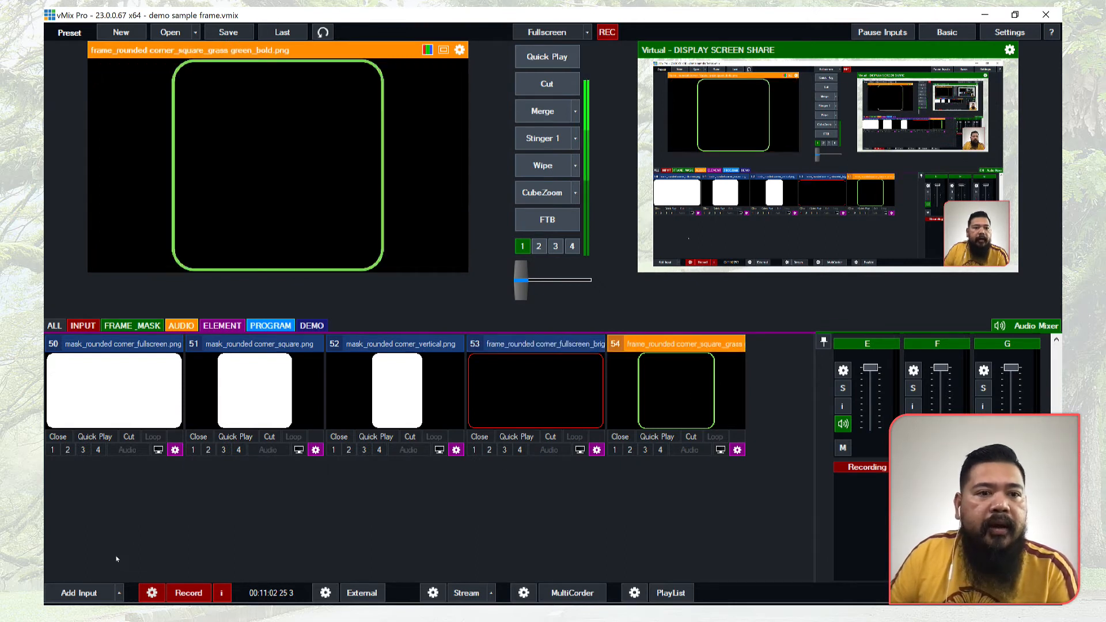
Add the image frame_rounded corner_vertical_aqua blue_bold from the rounded corner vmix frame set folder as input 55.
{"action": "left_click", "coordinate": [84, 592]}
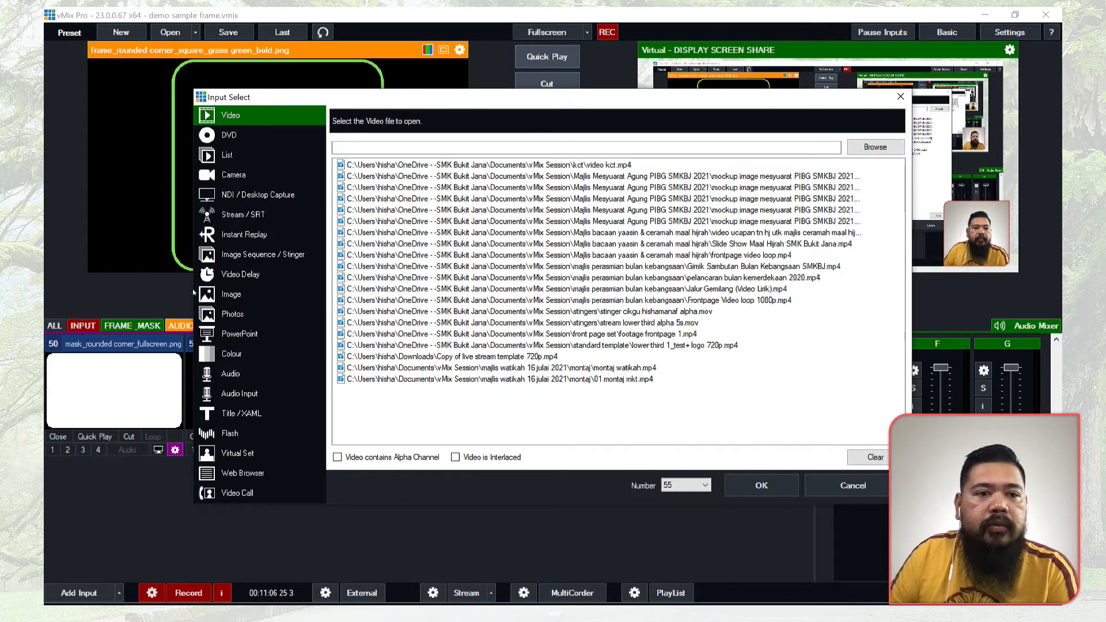
{"action": "left_click", "coordinate": [231, 294]}
{"action": "left_click", "coordinate": [855, 149]}
{"action": "scroll", "coordinate": [643, 296], "scroll_direction": "down", "scroll_amount": 5}
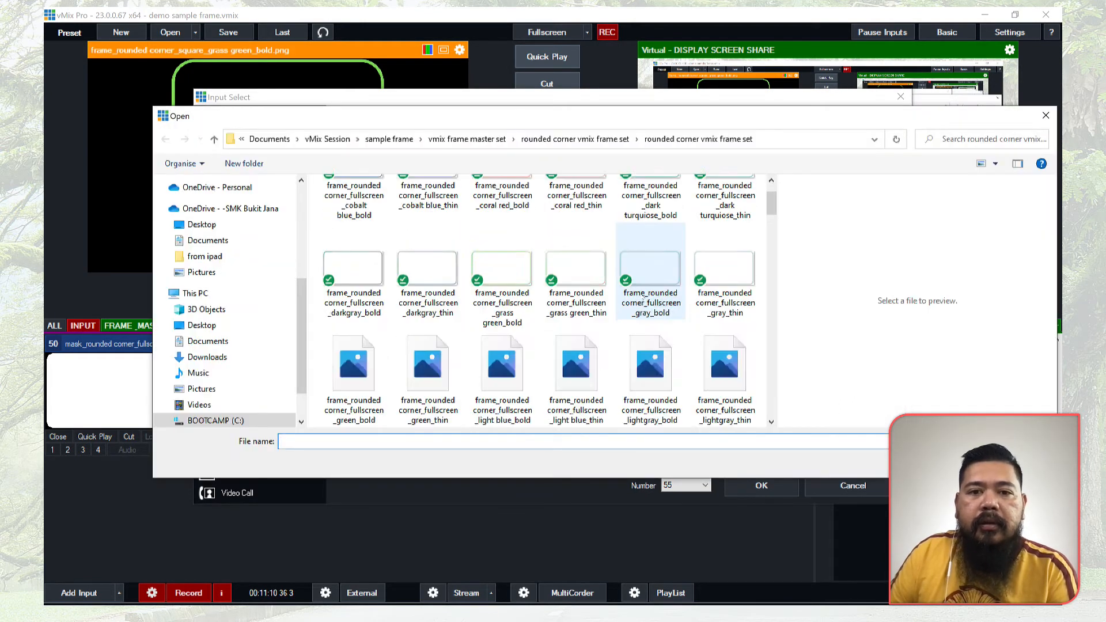
{"action": "scroll", "coordinate": [643, 297], "scroll_direction": "down", "scroll_amount": 10}
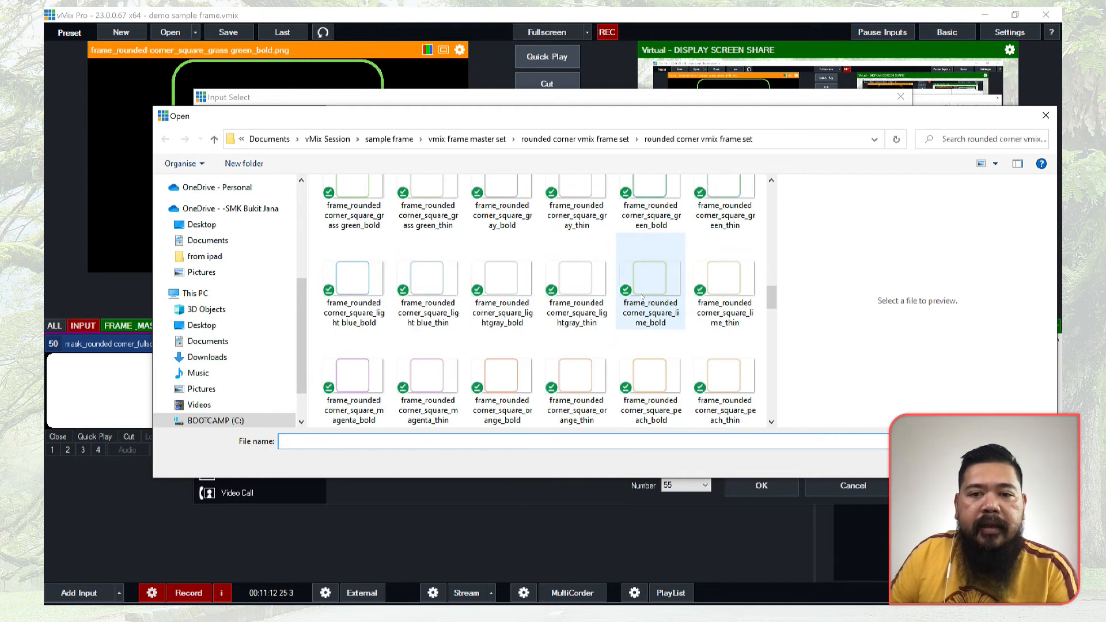
{"action": "scroll", "coordinate": [643, 297], "scroll_direction": "down", "scroll_amount": 3}
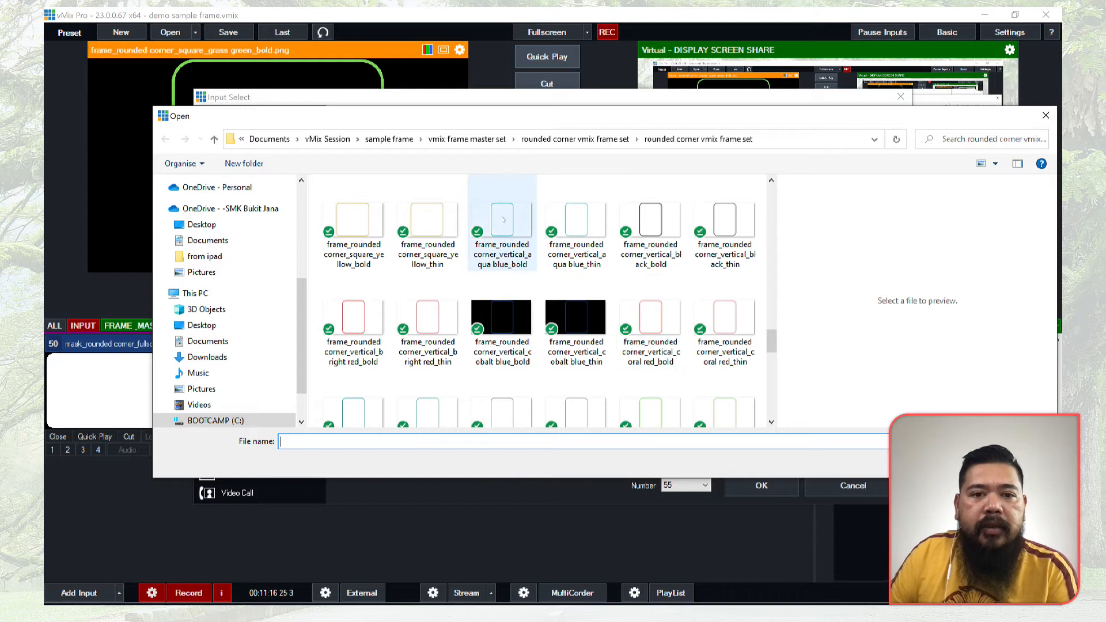
{"action": "left_click", "coordinate": [502, 220]}
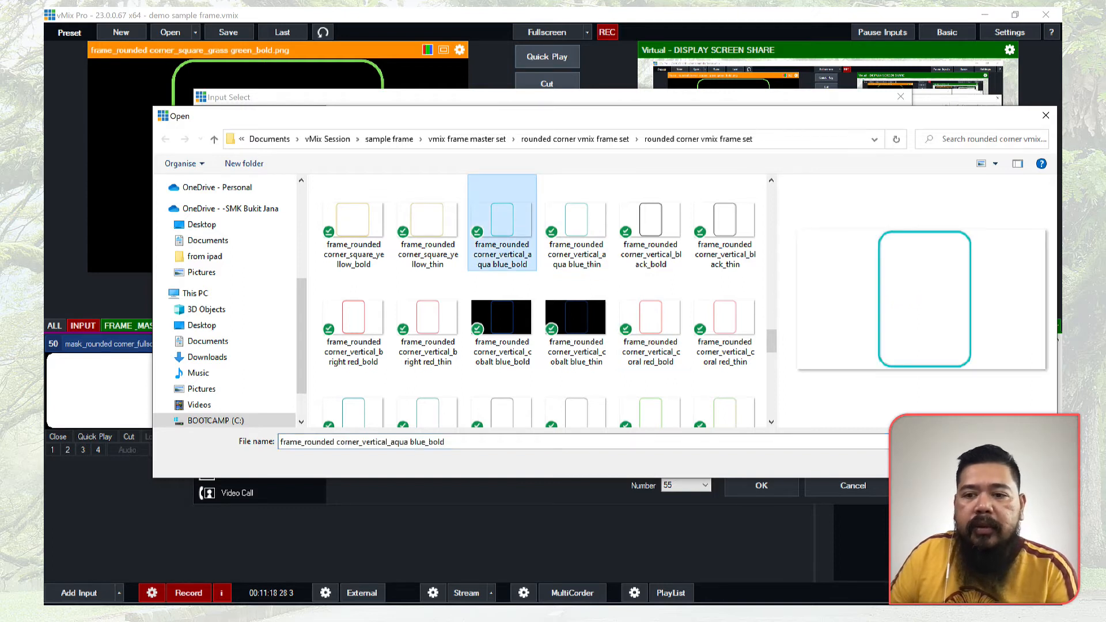
{"action": "left_click", "coordinate": [947, 461]}
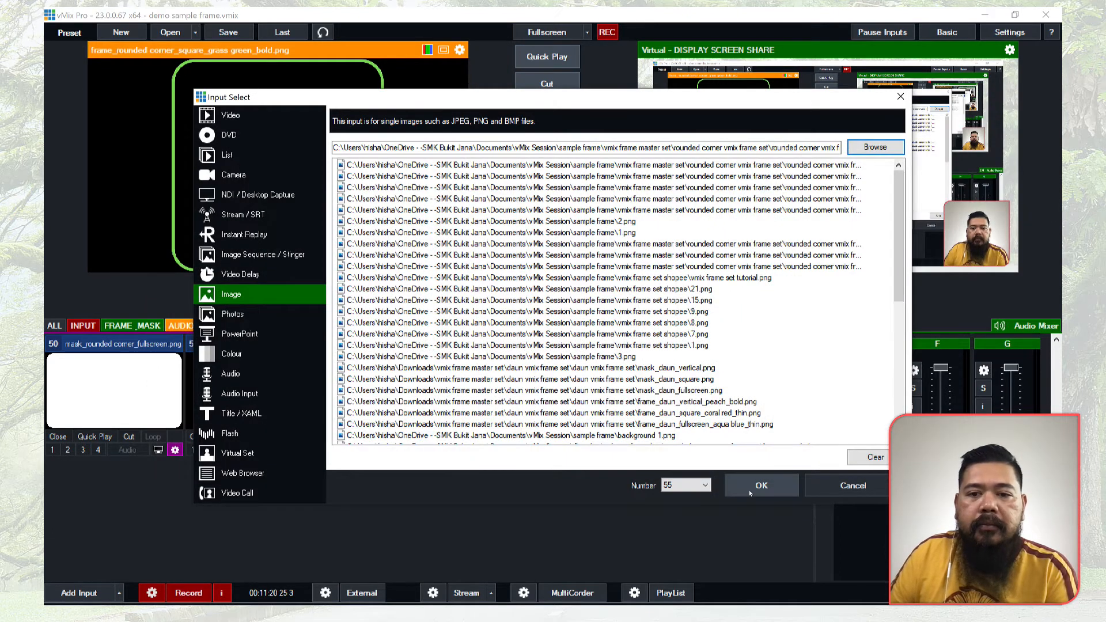
{"action": "left_click", "coordinate": [750, 493]}
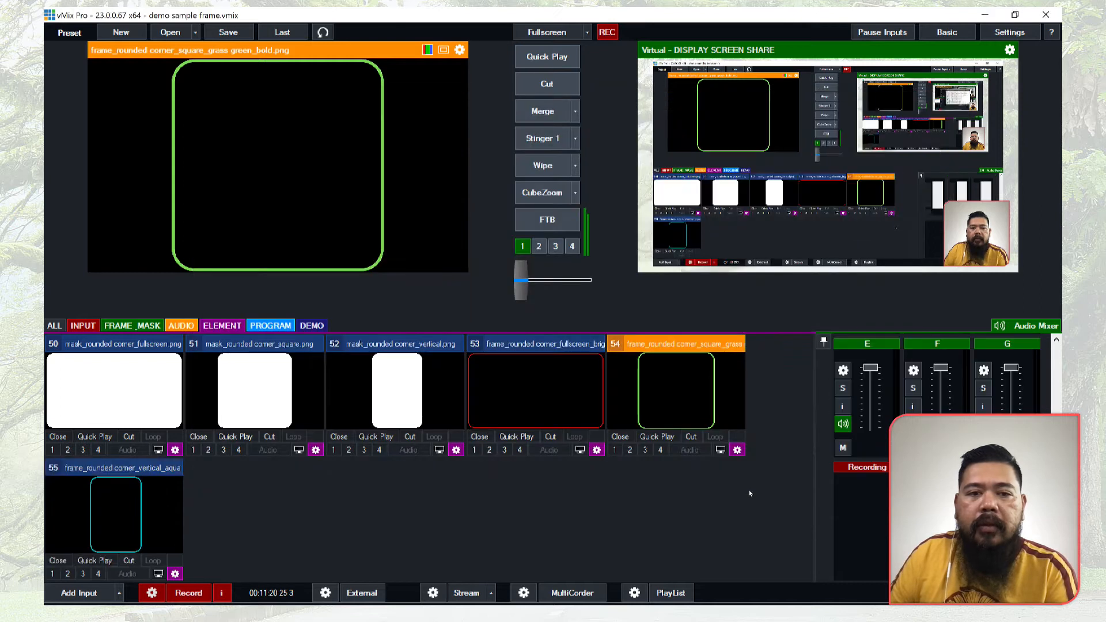
Preview the fullscreen red, square green and vertical aqua blue frame inputs in turn.
{"action": "left_click", "coordinate": [571, 403]}
{"action": "left_click", "coordinate": [676, 388]}
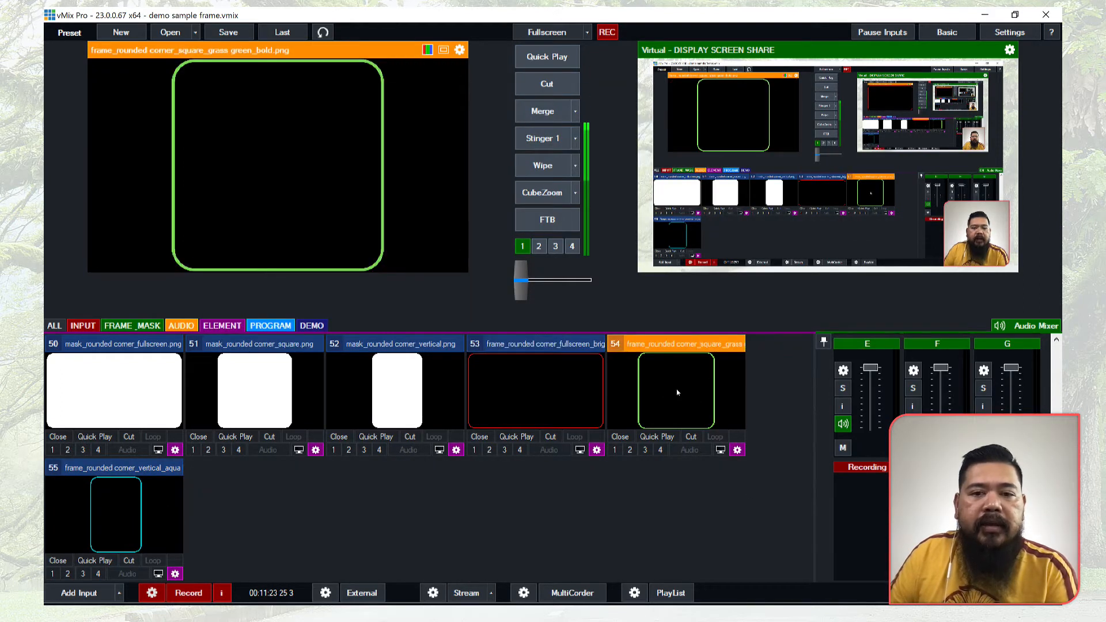
{"action": "left_click", "coordinate": [142, 511]}
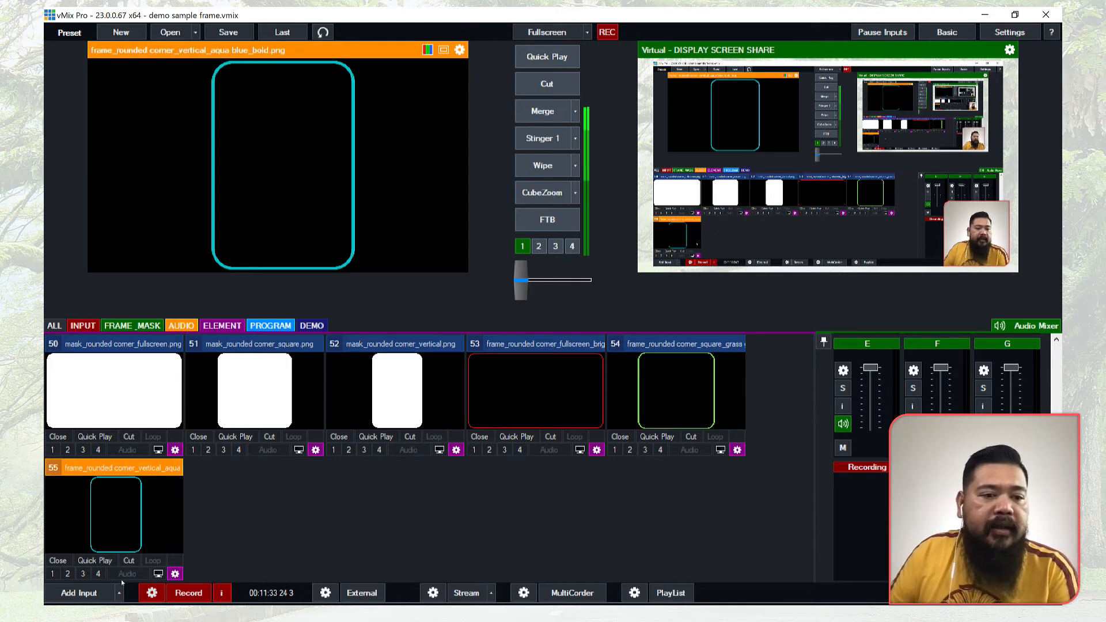
Add the image 1.png from the sample frame folder as input 56.
{"action": "left_click", "coordinate": [79, 593]}
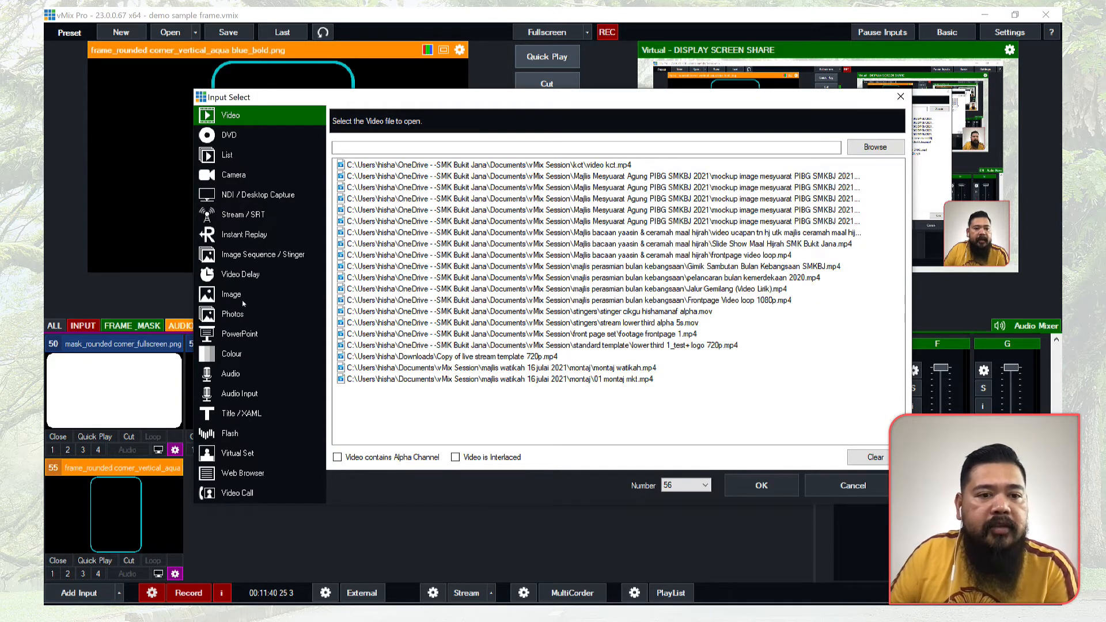
{"action": "left_click", "coordinate": [311, 293]}
{"action": "left_click", "coordinate": [871, 147]}
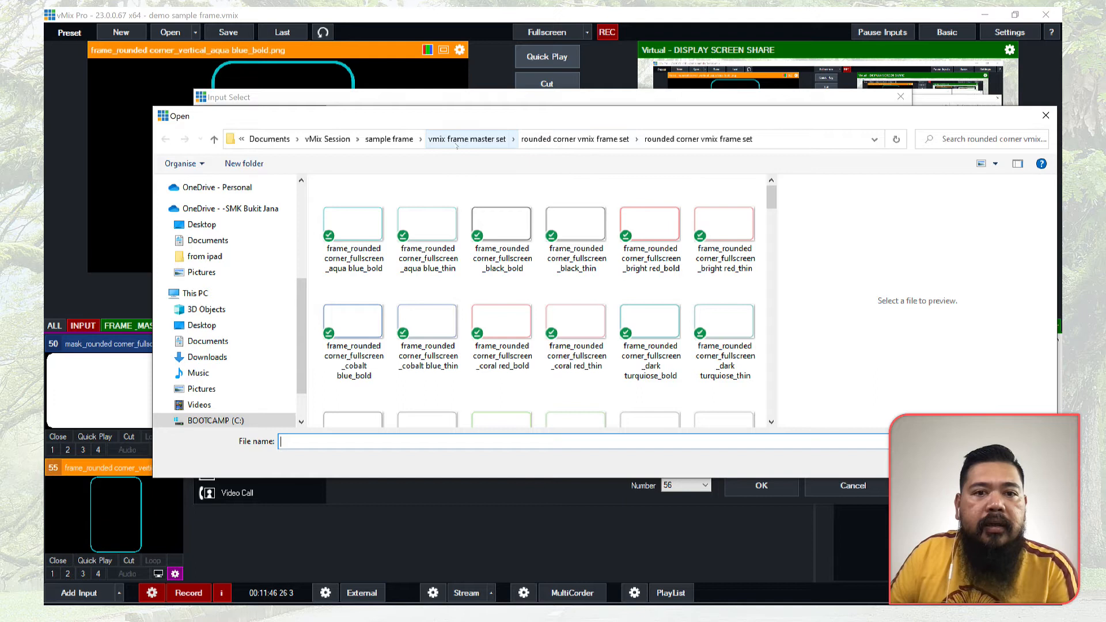
{"action": "left_click", "coordinate": [389, 139]}
{"action": "left_click", "coordinate": [505, 223]}
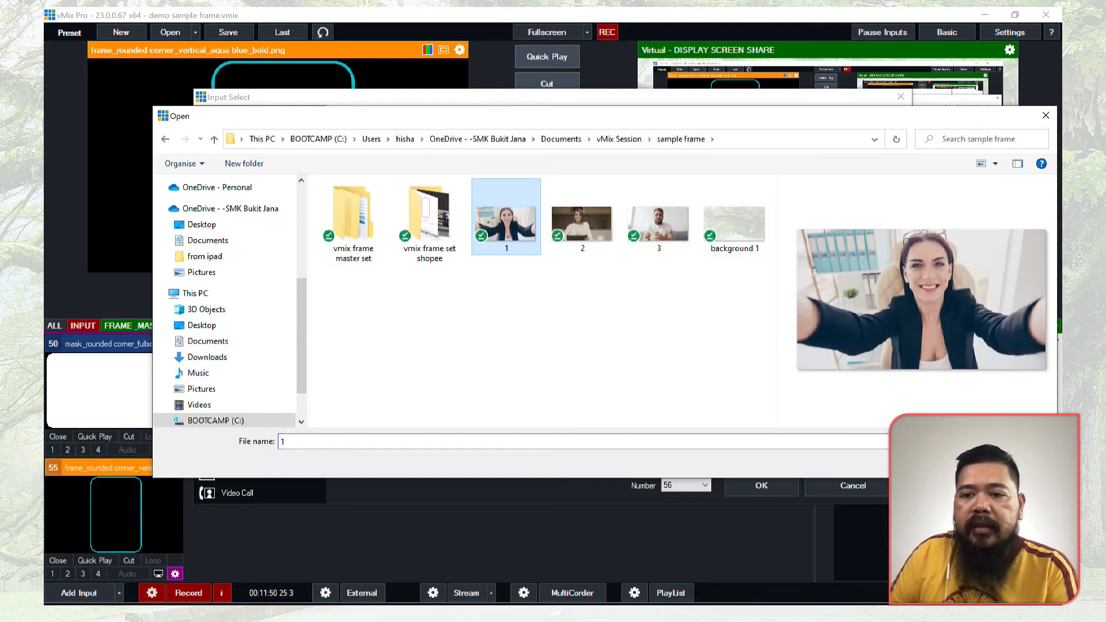
{"action": "double_click", "coordinate": [506, 224]}
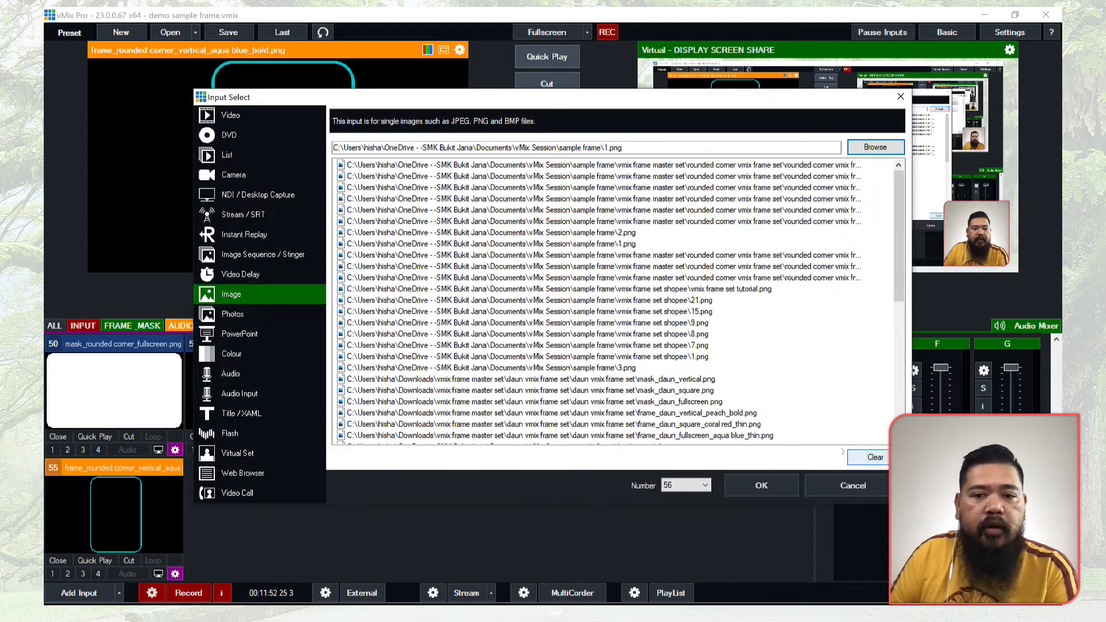
{"action": "left_click", "coordinate": [761, 485]}
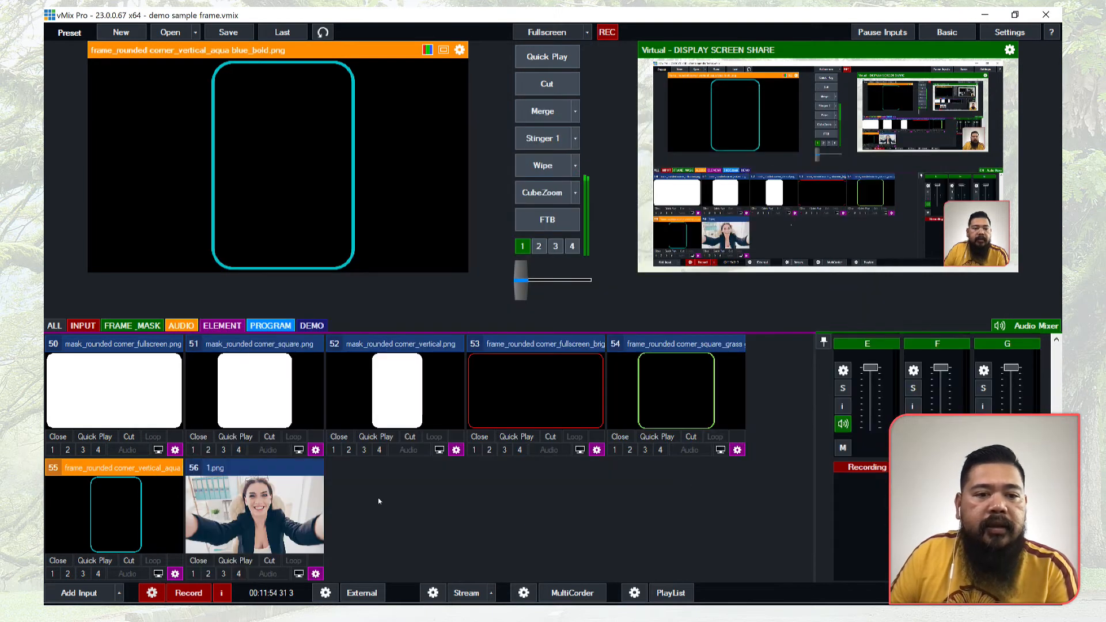
Rename the 1.png input as caller A.
{"action": "left_click", "coordinate": [316, 574]}
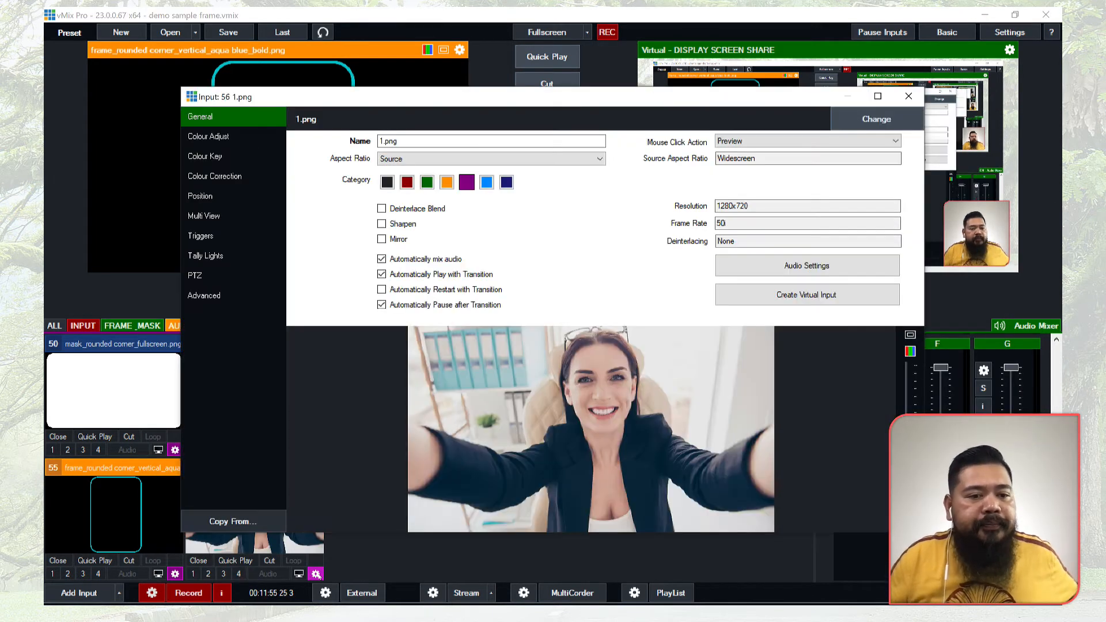
{"action": "double_click", "coordinate": [425, 139]}
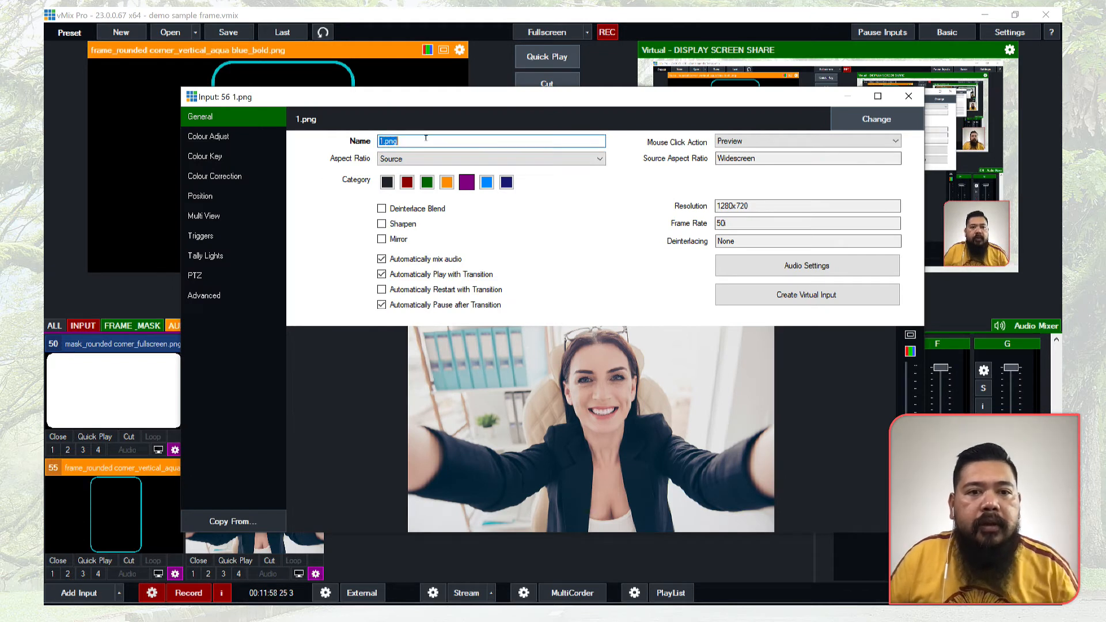
{"action": "double_click", "coordinate": [425, 140]}
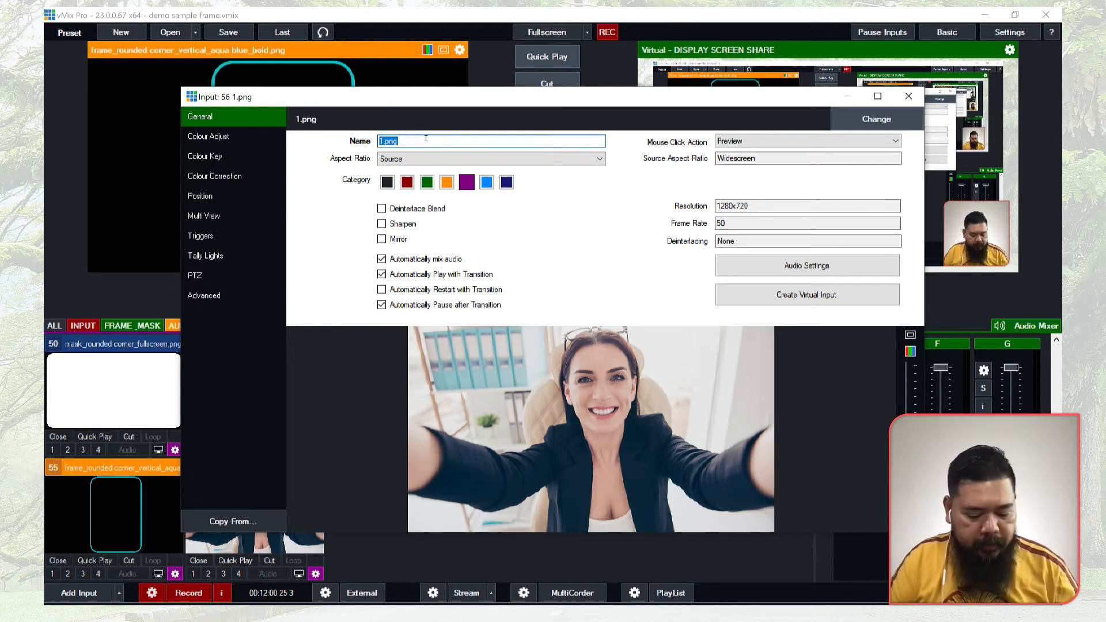
{"action": "type", "text": "caller A"}
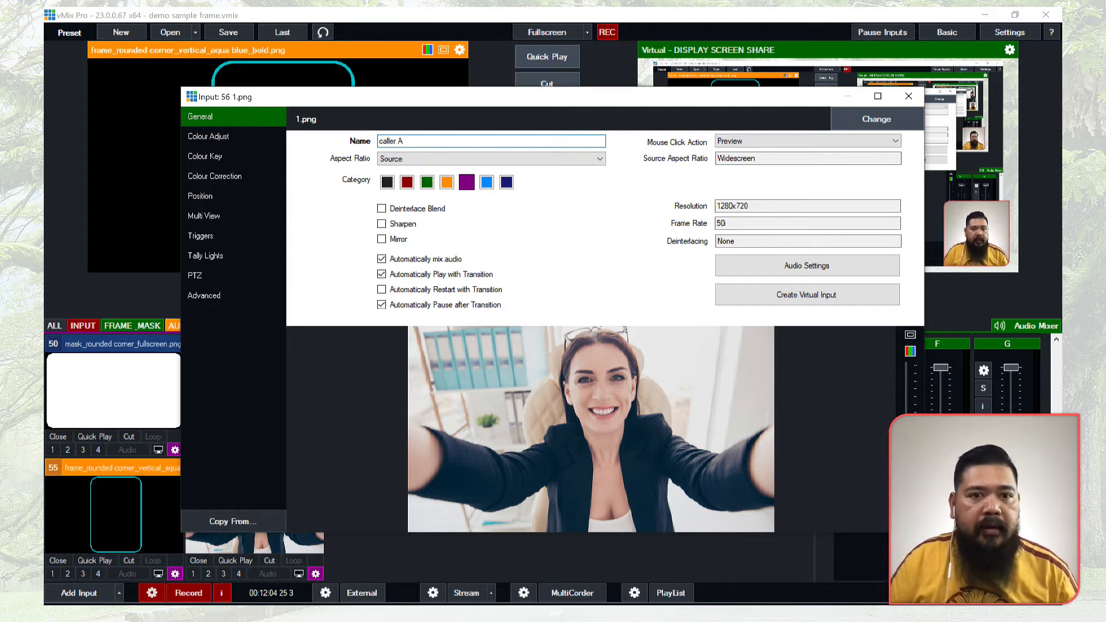
{"action": "key", "text": "Return"}
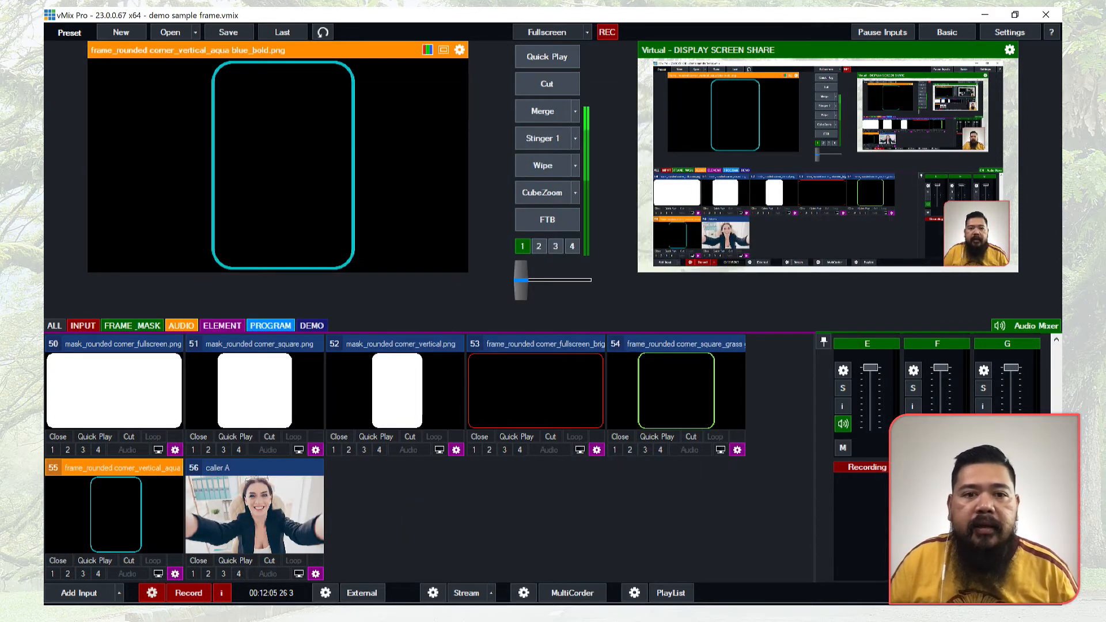
Add the image 3.png from the sample frame folder as input 57.
{"action": "left_click", "coordinate": [81, 592]}
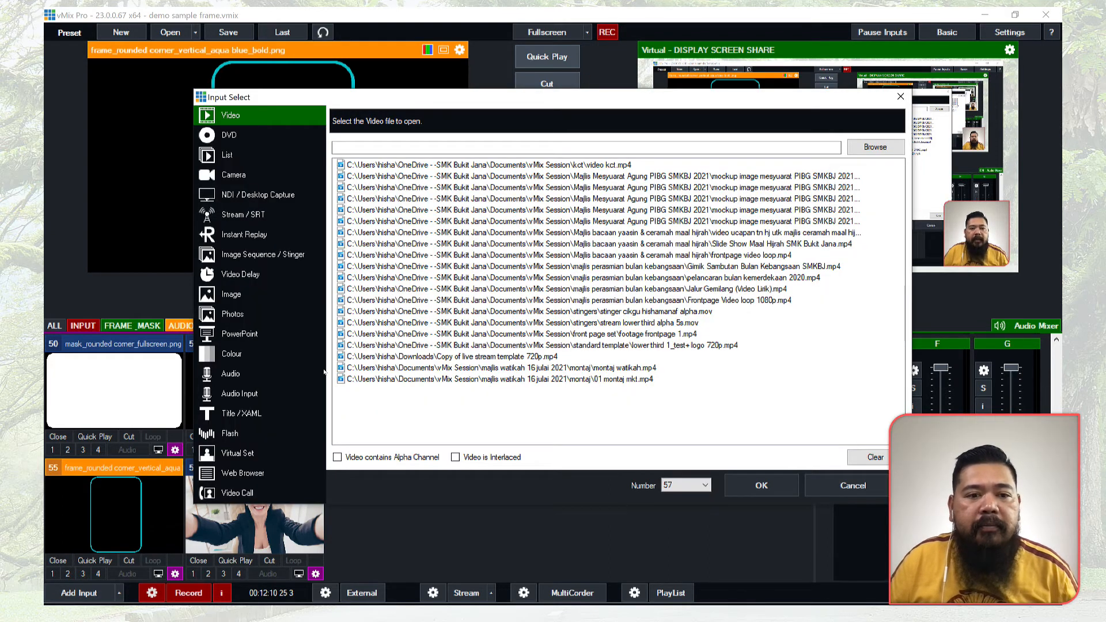
{"action": "left_click", "coordinate": [231, 295]}
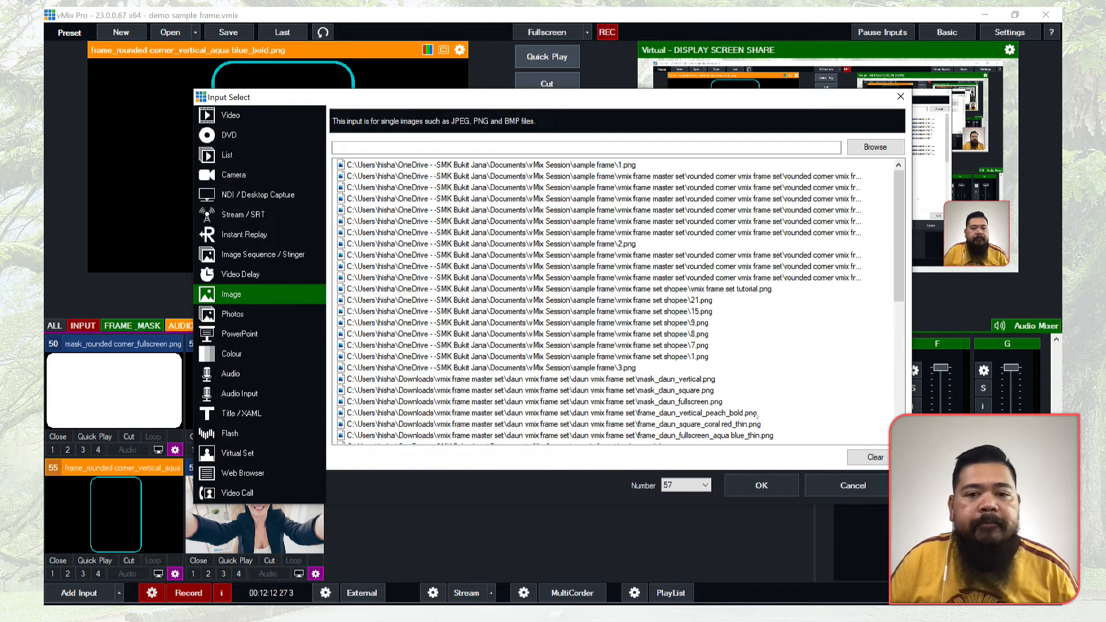
{"action": "left_click", "coordinate": [775, 485]}
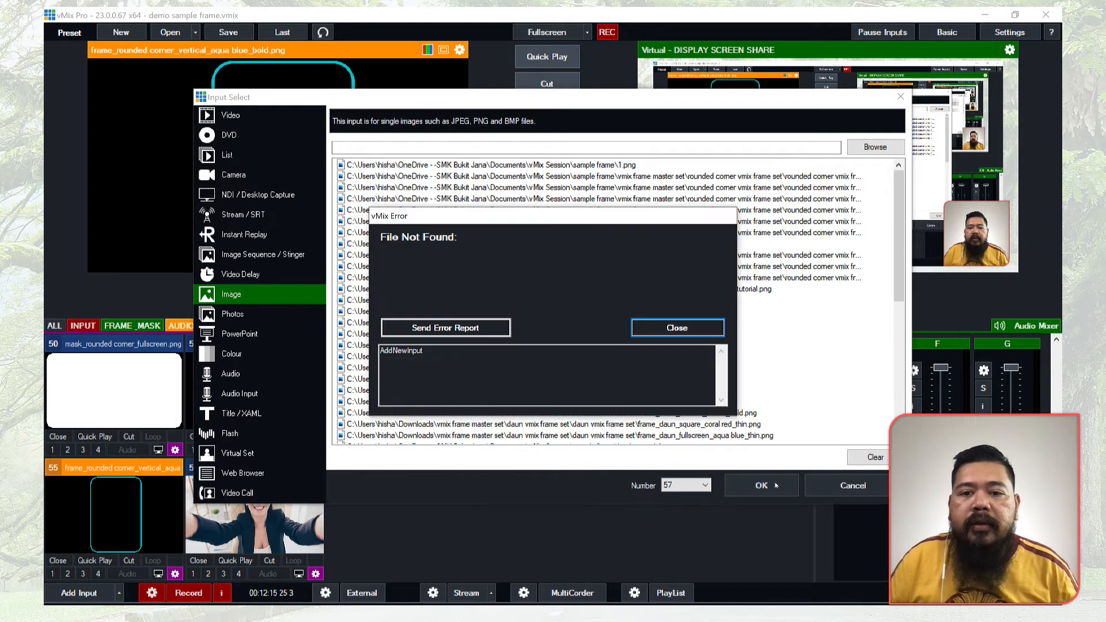
{"action": "left_click", "coordinate": [695, 325]}
{"action": "left_click", "coordinate": [874, 147]}
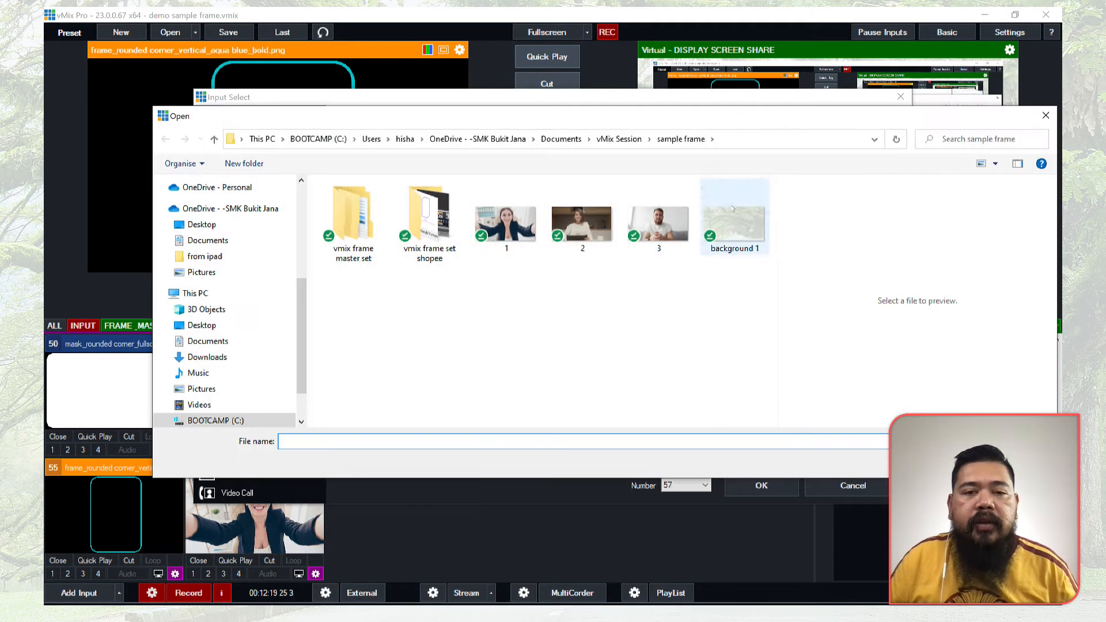
{"action": "left_click", "coordinate": [680, 217]}
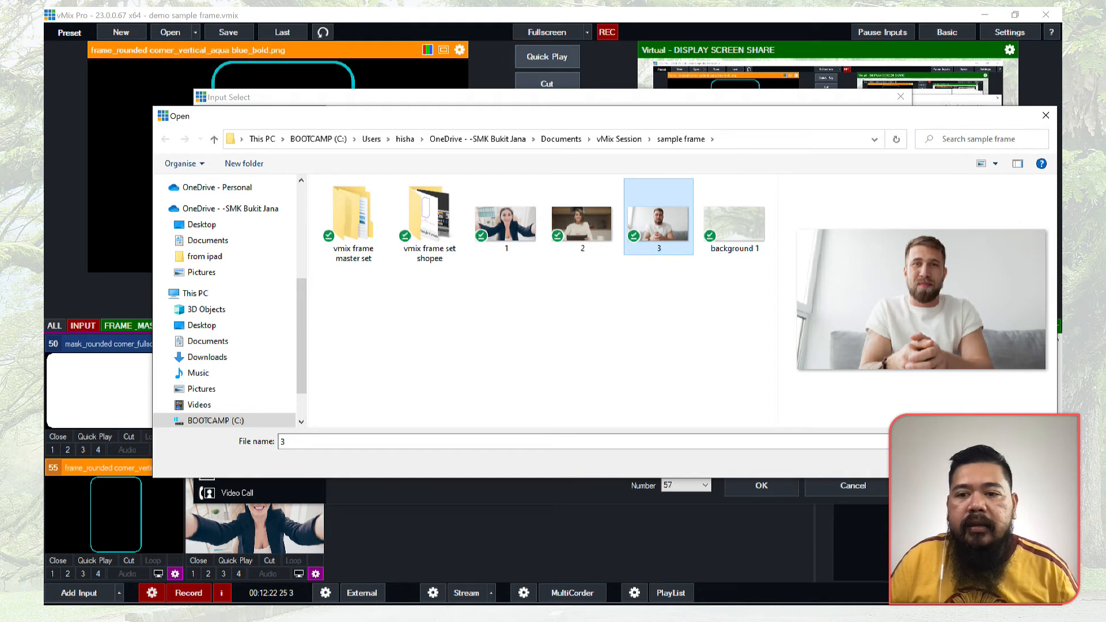
{"action": "left_click", "coordinate": [945, 461]}
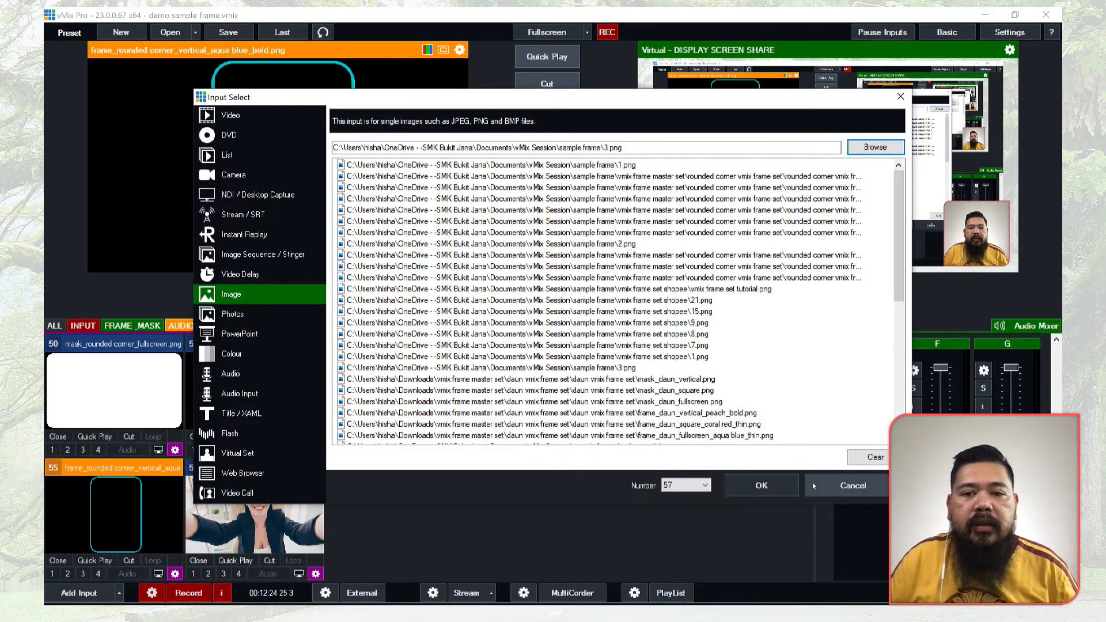
{"action": "left_click", "coordinate": [761, 486]}
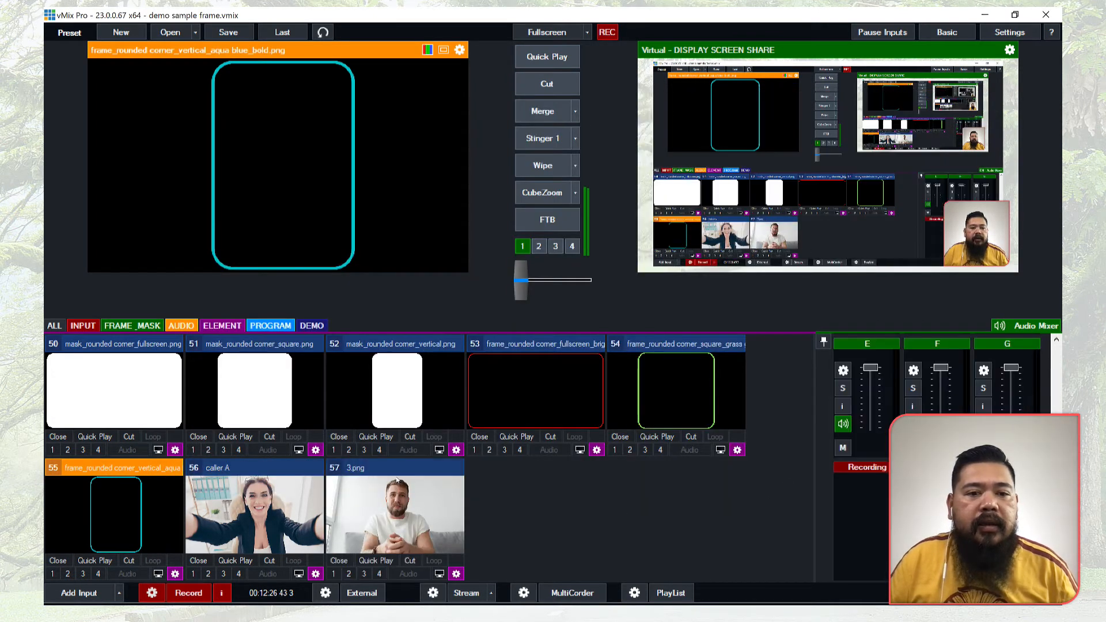
Rename the 3.png input as caller B.
{"action": "left_click", "coordinate": [456, 574]}
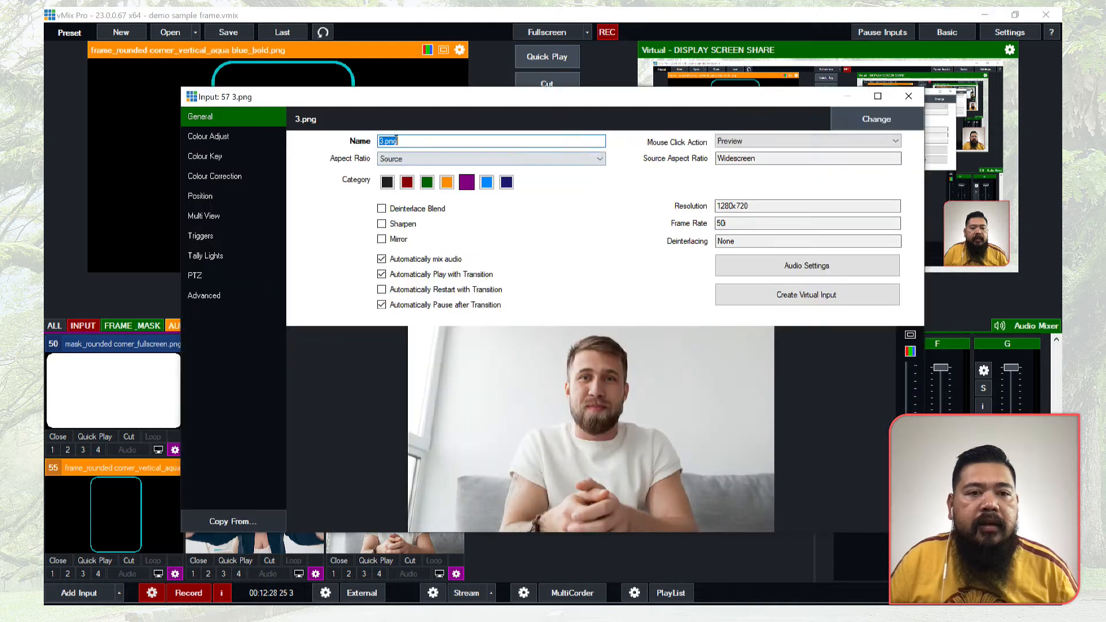
{"action": "type", "text": "ca"}
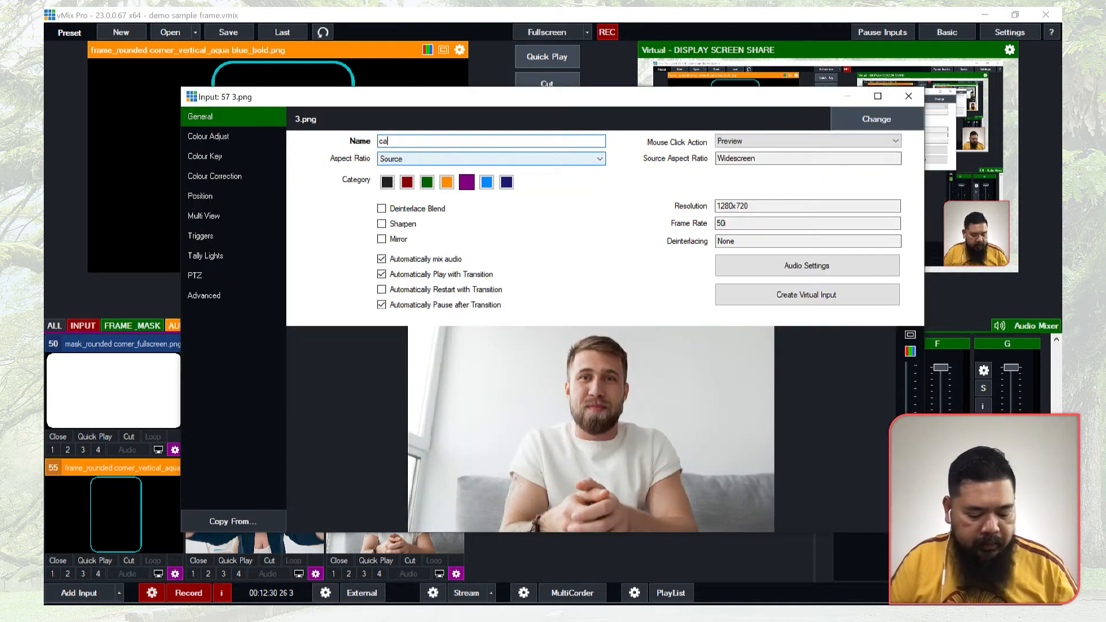
{"action": "type", "text": "ller B"}
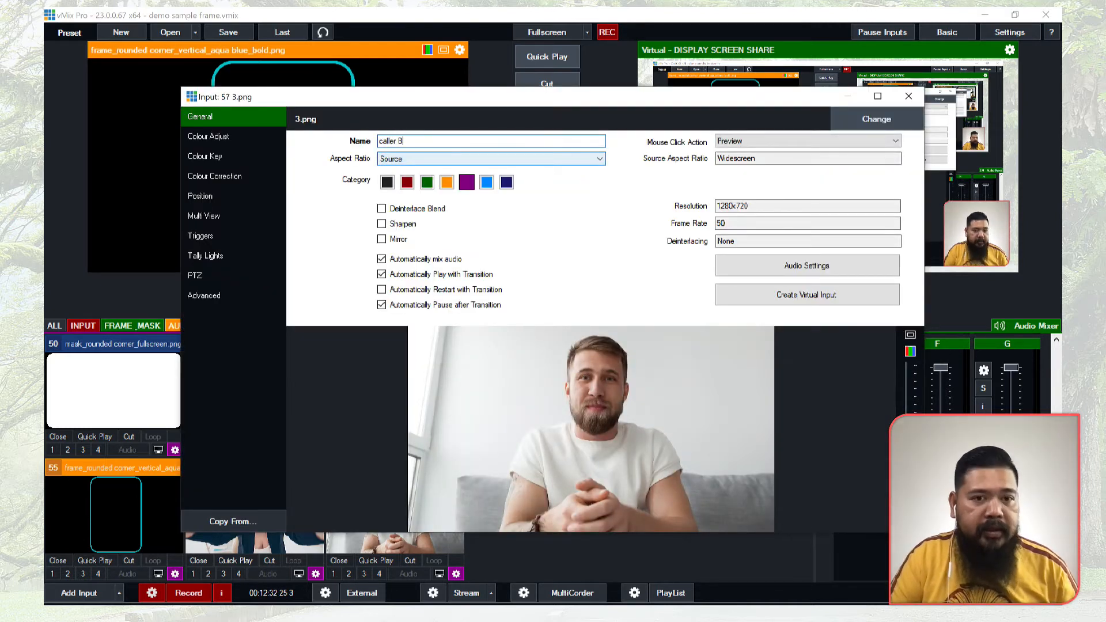
{"action": "left_click", "coordinate": [908, 96]}
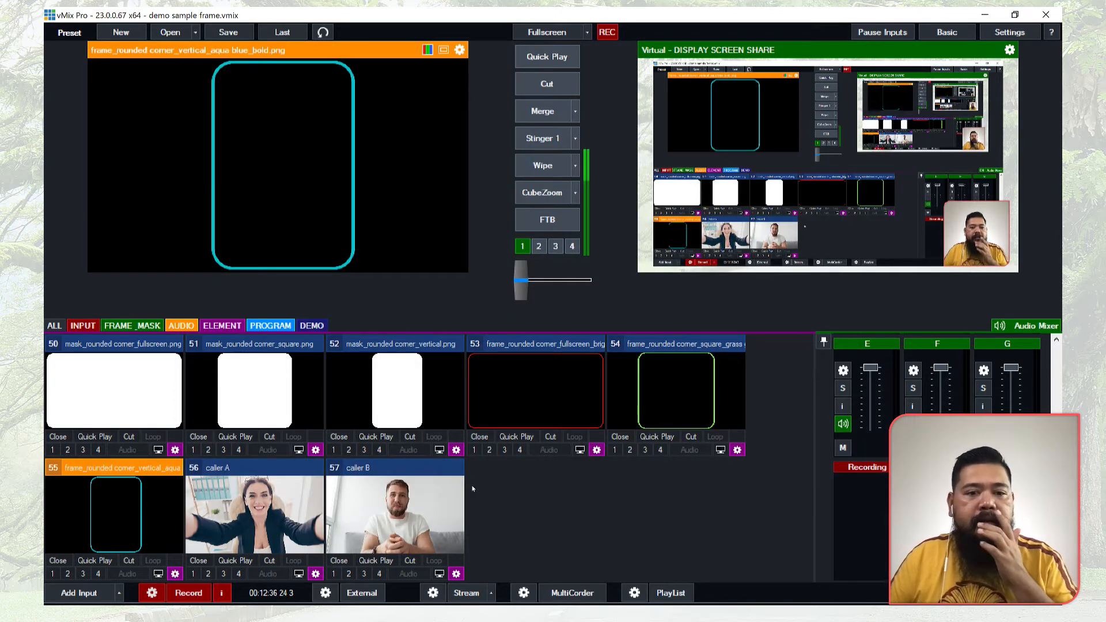
Preview the caller B input and remove it from the input list.
{"action": "left_click", "coordinate": [435, 470]}
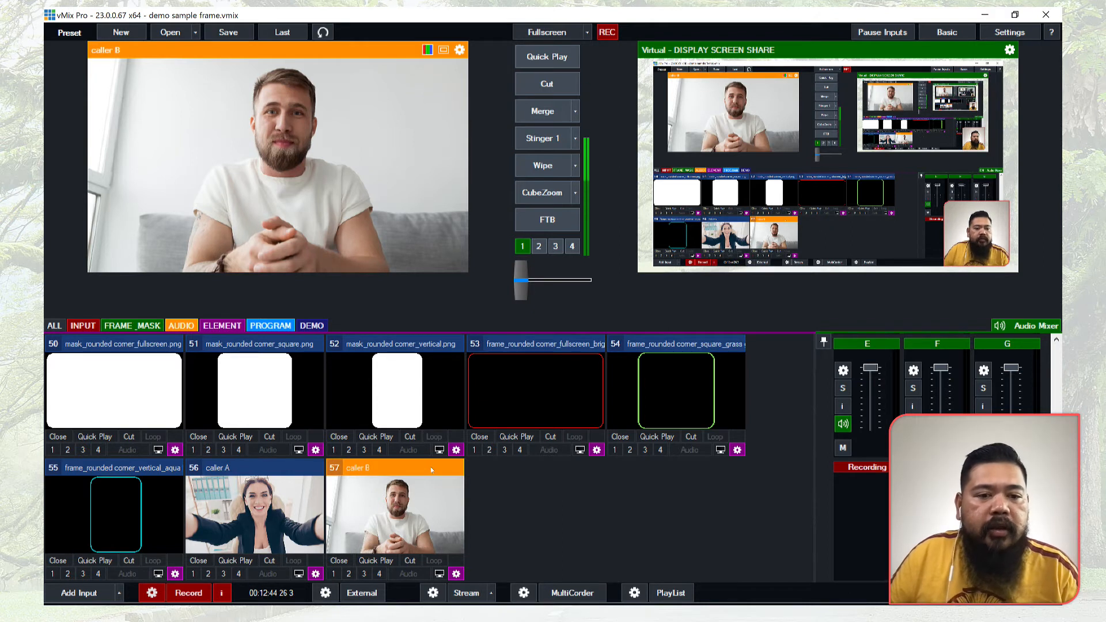
{"action": "left_click", "coordinate": [339, 561]}
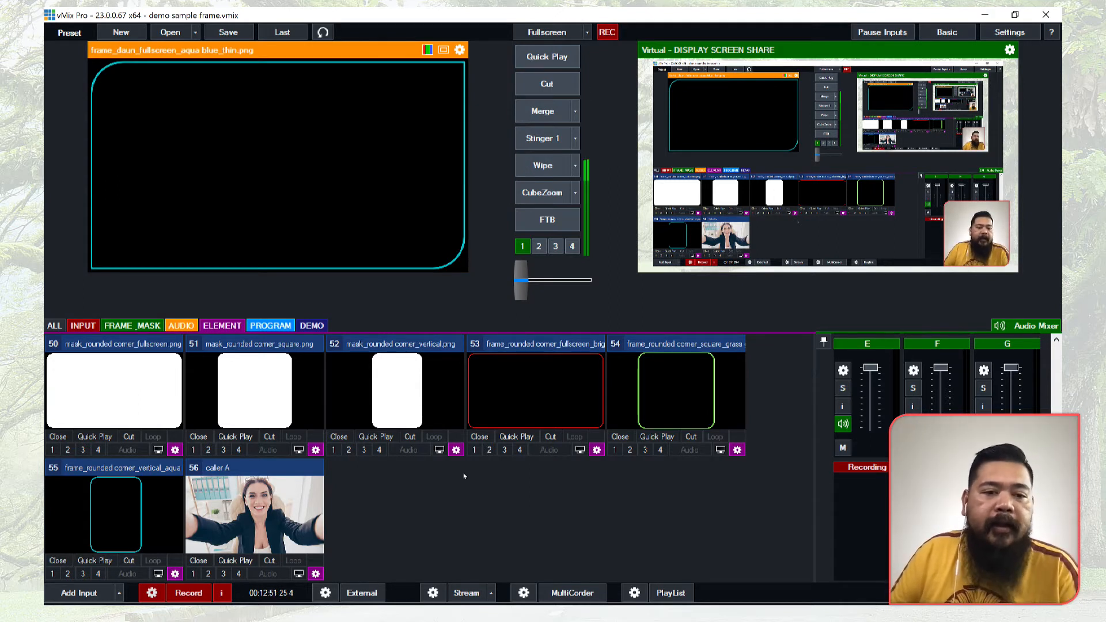
Rename the caller A input 56 as caller A input.
{"action": "left_click", "coordinate": [321, 573]}
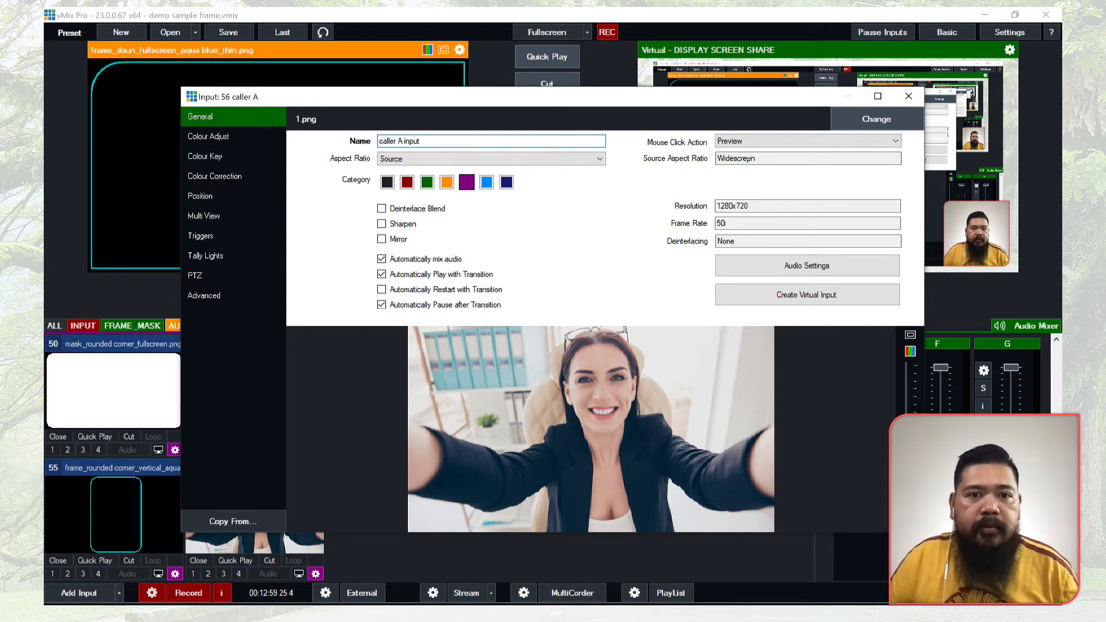
{"action": "left_click", "coordinate": [909, 96]}
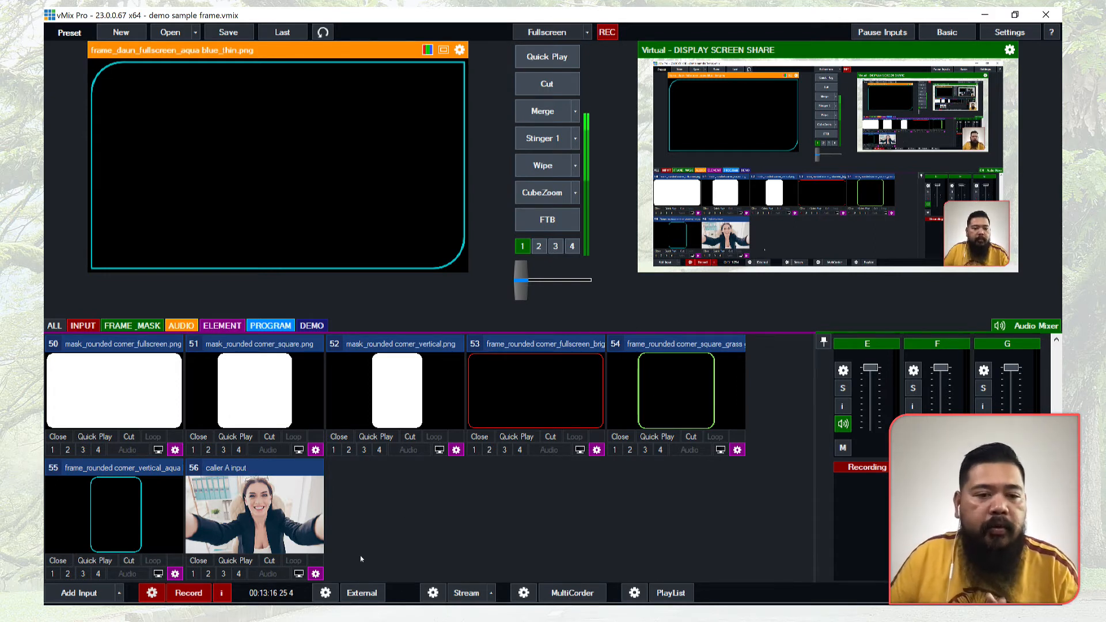
Create three virtual inputs of the caller A input, filling input slots 57, 58 and 59.
{"action": "right_click", "coordinate": [315, 573]}
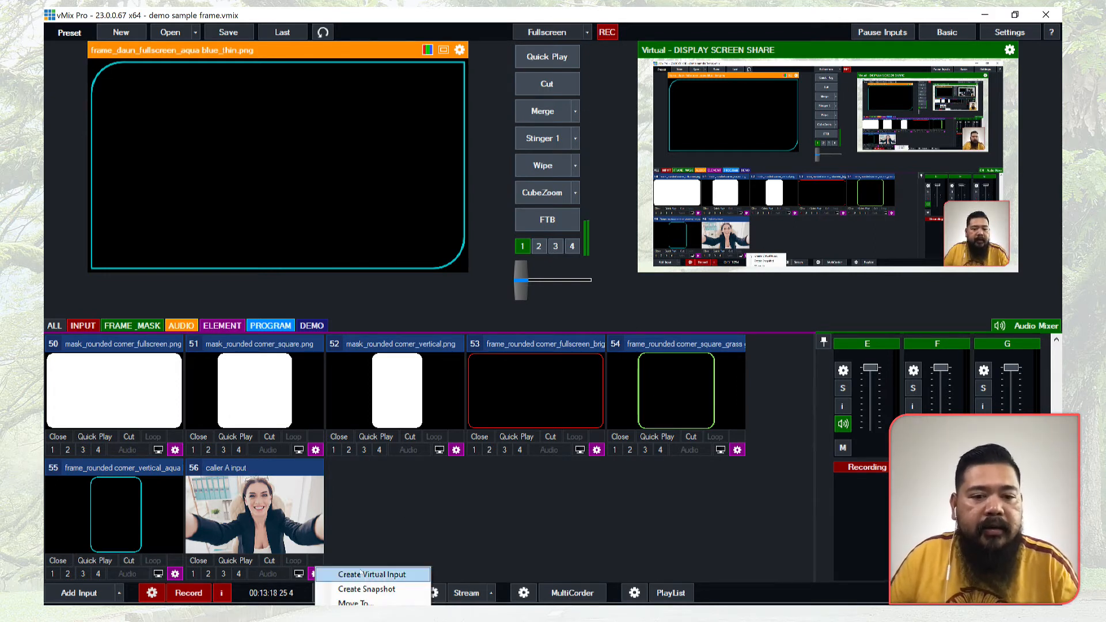
{"action": "left_click", "coordinate": [362, 572]}
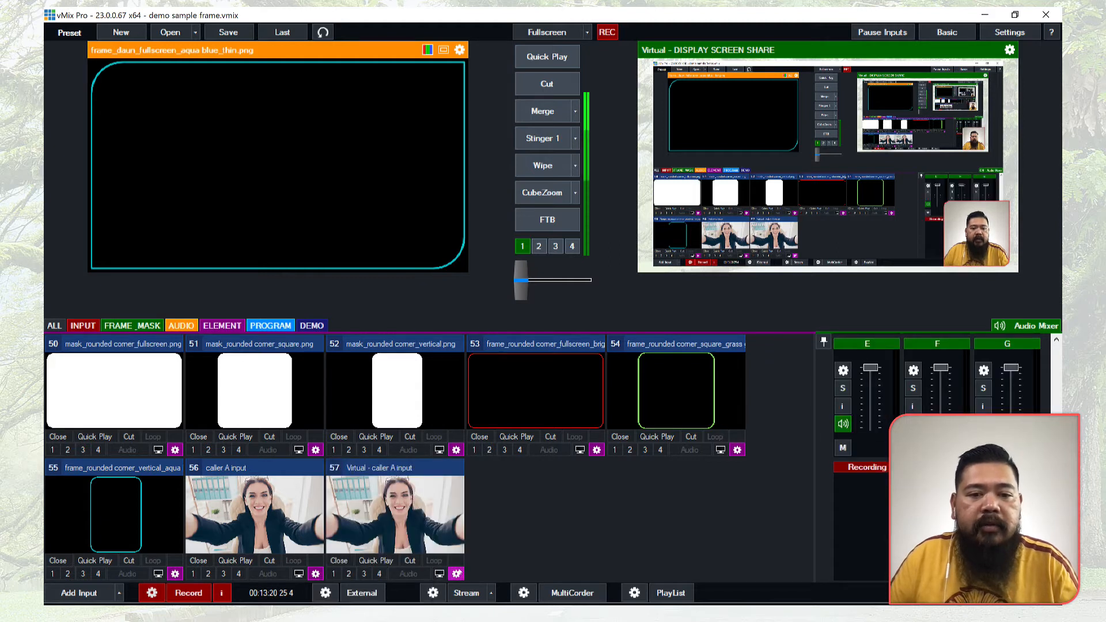
{"action": "right_click", "coordinate": [456, 572]}
{"action": "left_click", "coordinate": [484, 574]}
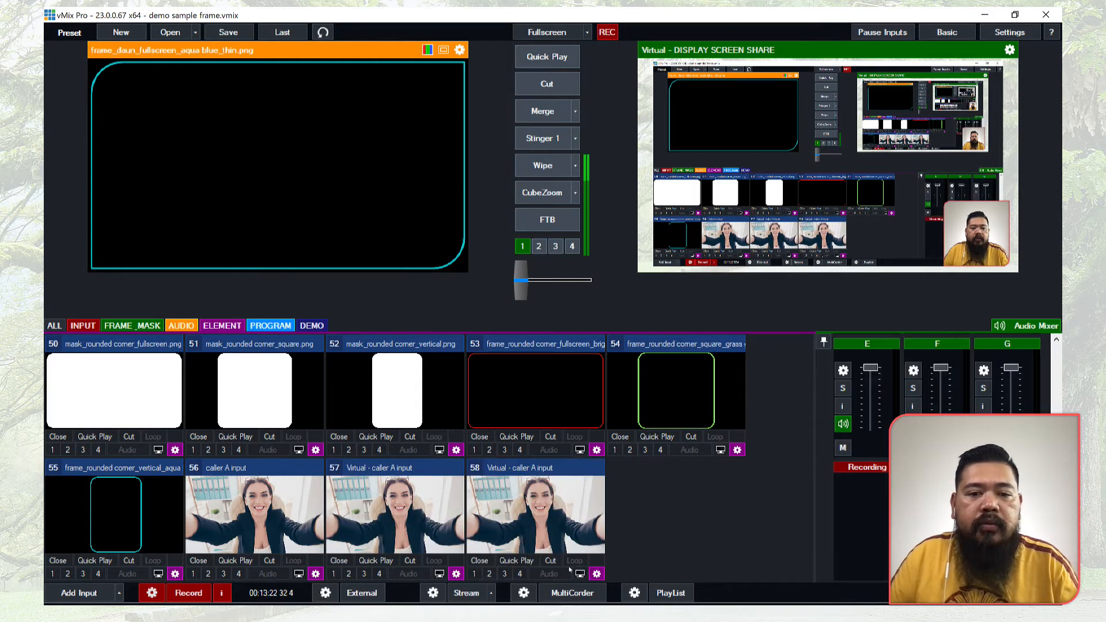
{"action": "right_click", "coordinate": [597, 574]}
{"action": "left_click", "coordinate": [645, 573]}
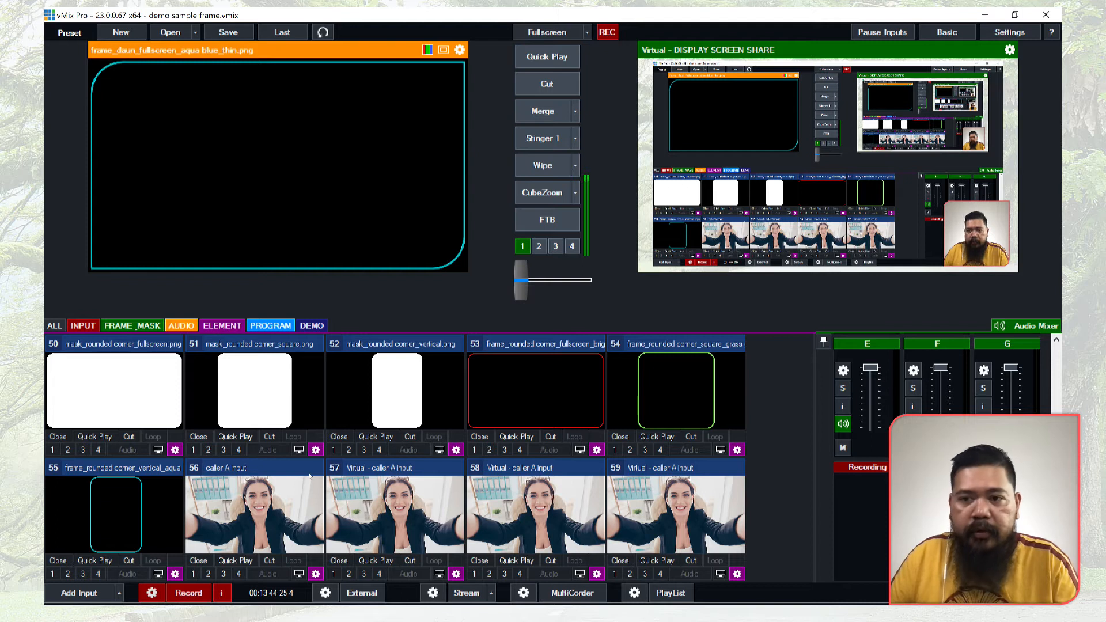
Preview the first virtual caller A input, number 57, and rename it as caller A fullscreen.
{"action": "left_click", "coordinate": [416, 511]}
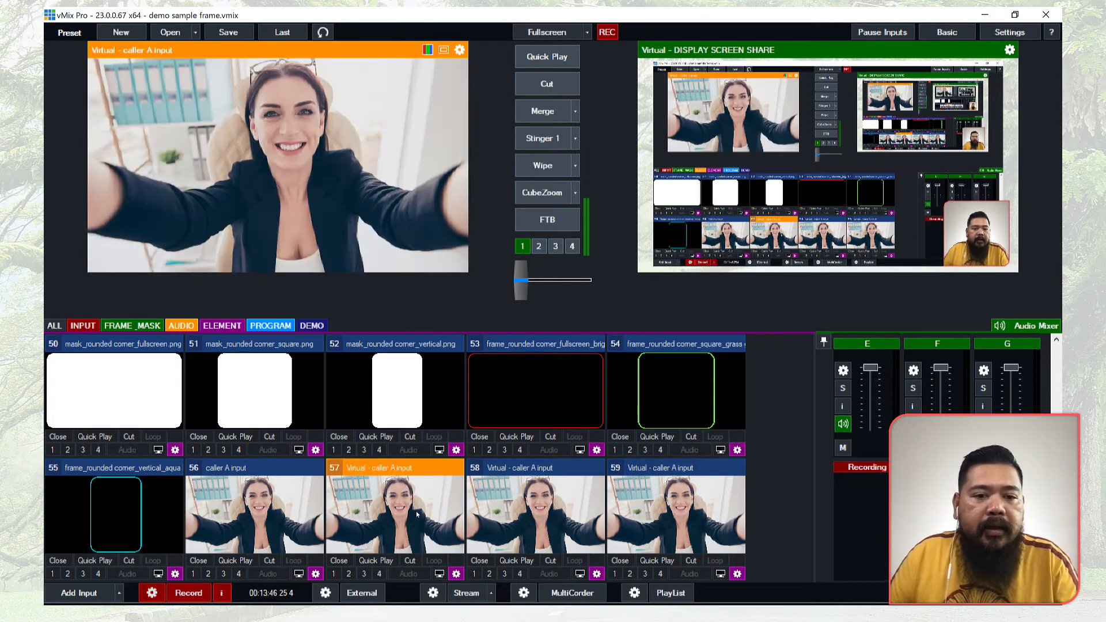
{"action": "left_click", "coordinate": [457, 574]}
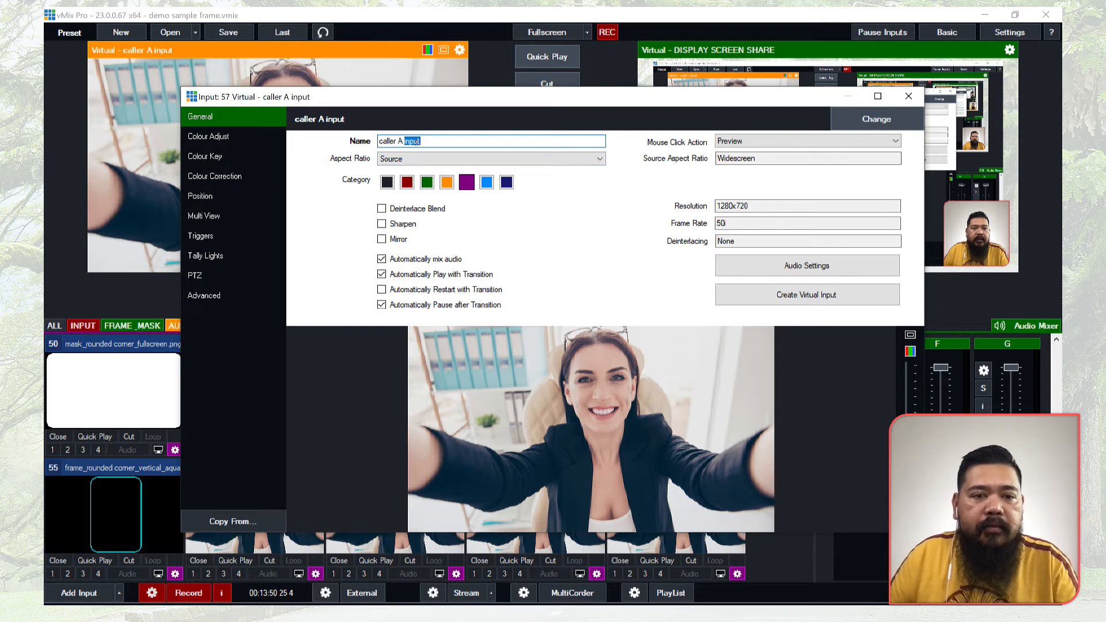
{"action": "type", "text": "fullscree"}
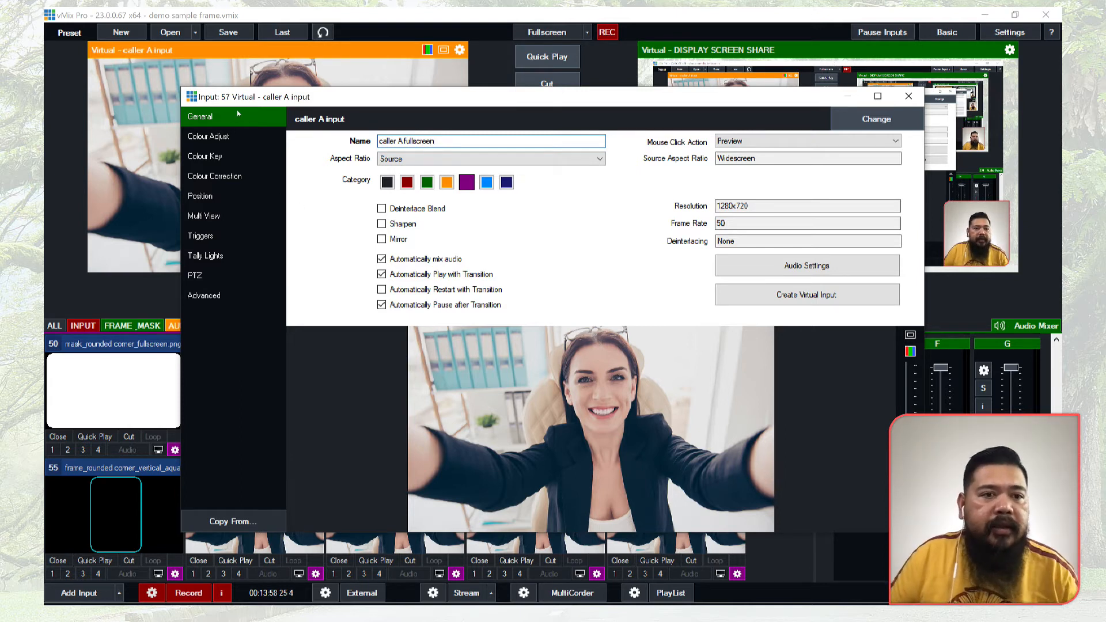
Set the colour key's Key/Fill Input of virtual input 57 to 50 mask_rounded corner_fullscreen.png.
{"action": "left_click", "coordinate": [203, 176]}
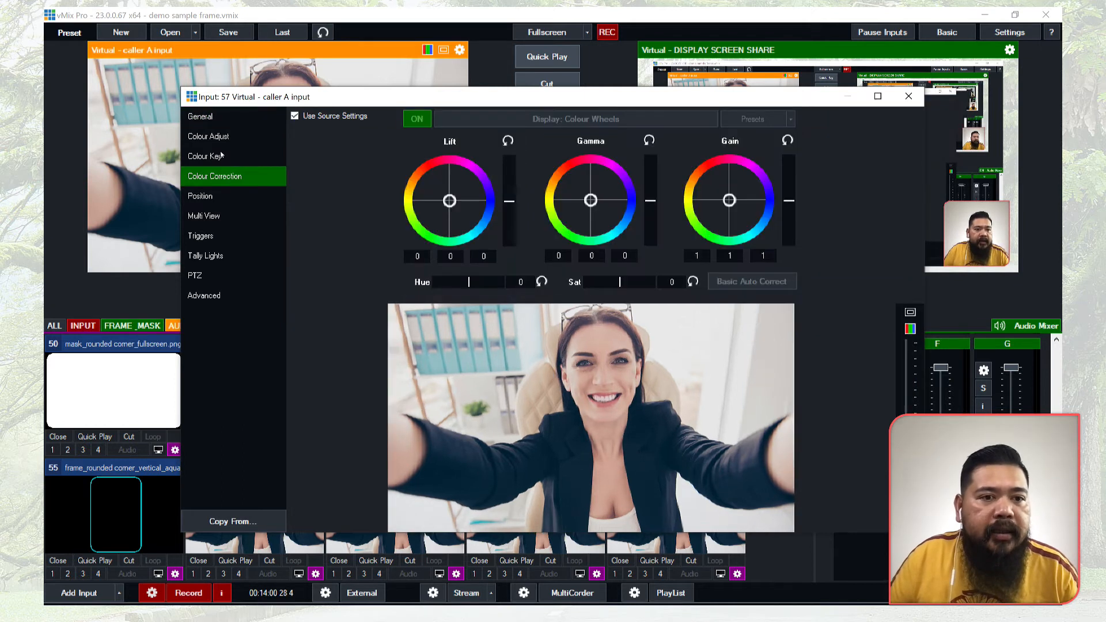
{"action": "left_click", "coordinate": [221, 155]}
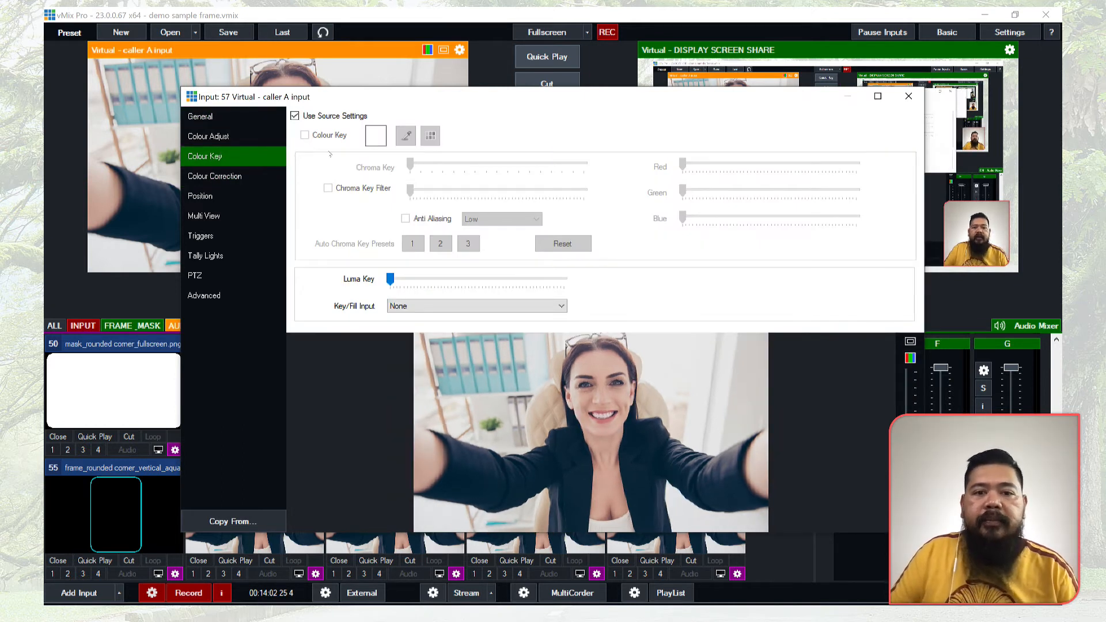
{"action": "left_click", "coordinate": [542, 306]}
{"action": "scroll", "coordinate": [547, 413], "scroll_direction": "down", "scroll_amount": 10}
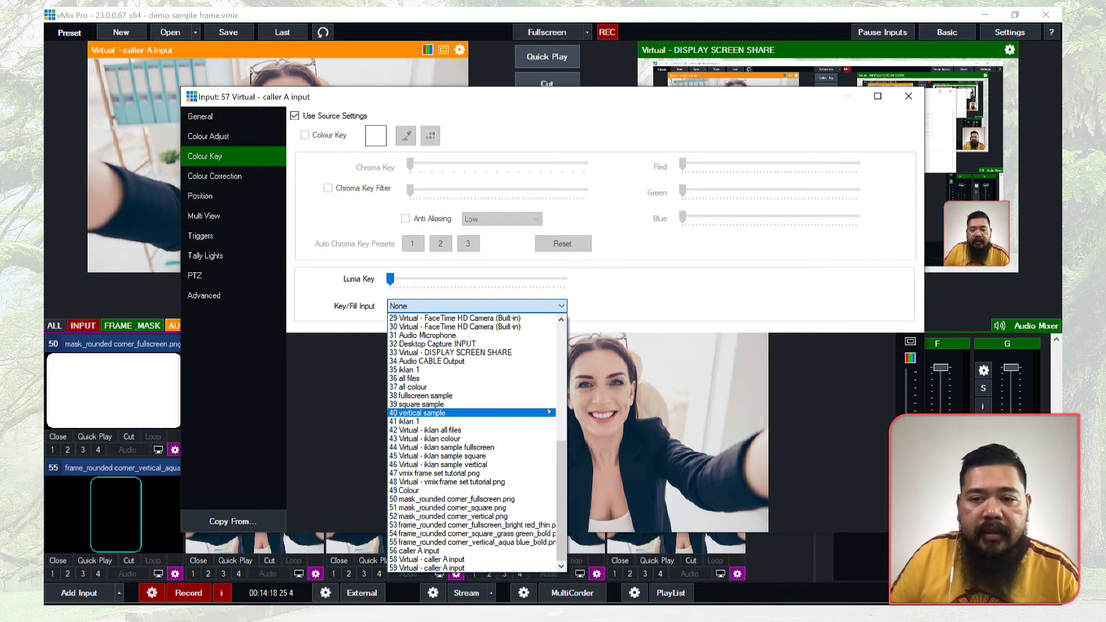
{"action": "left_click", "coordinate": [492, 499]}
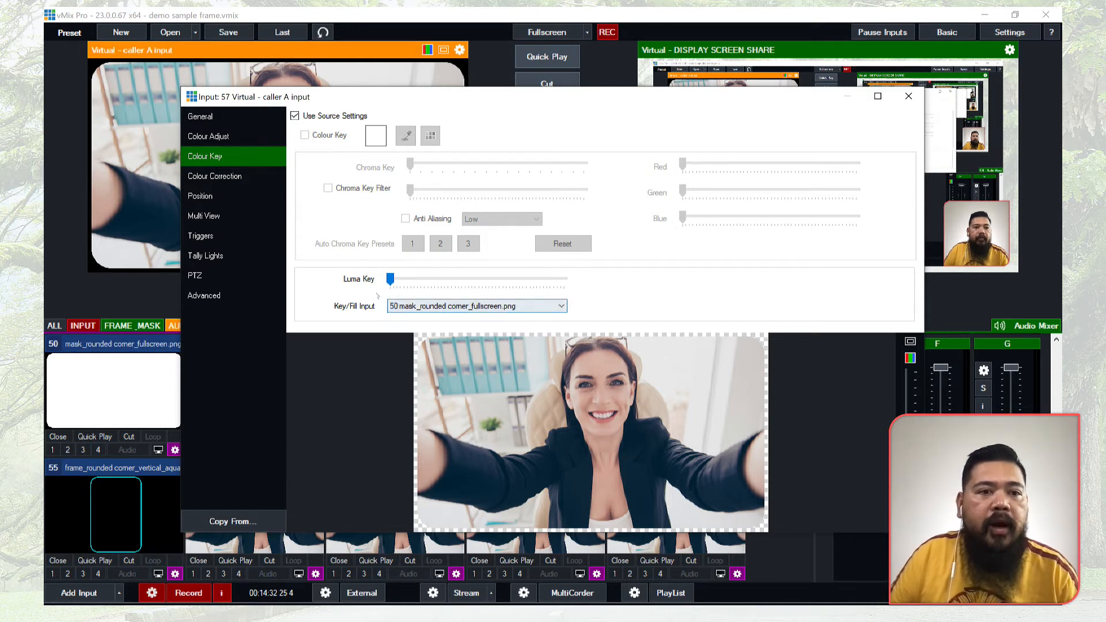
Assign the input 53 frame_rounded corner_fullscreen_bright red_thin to multi view layer 1 of virtual input 57.
{"action": "left_click", "coordinate": [222, 216]}
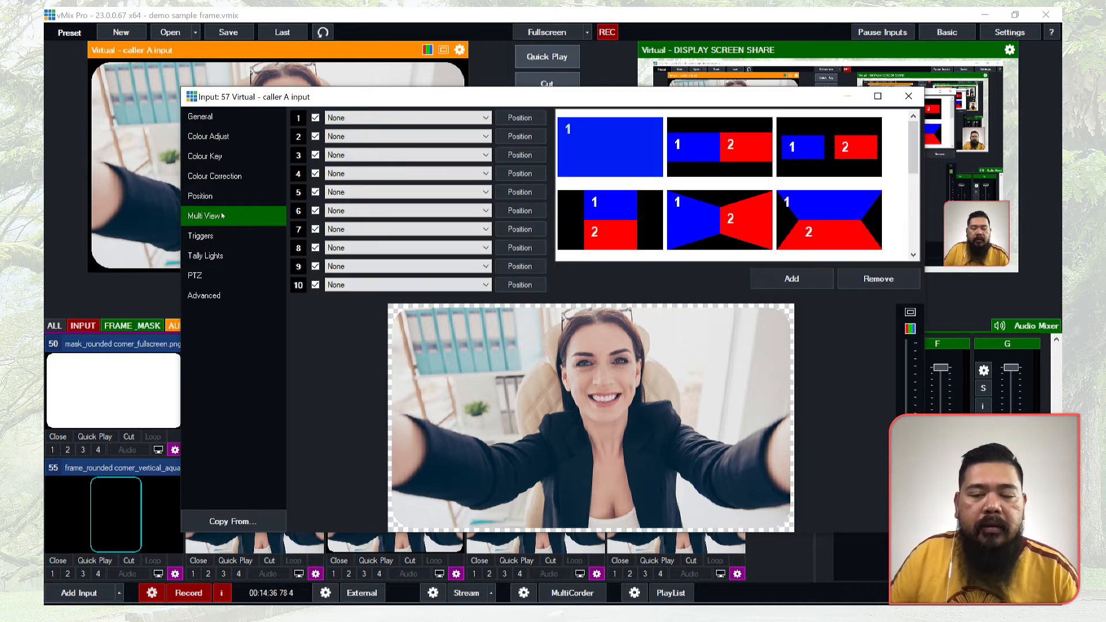
{"action": "left_click", "coordinate": [486, 117]}
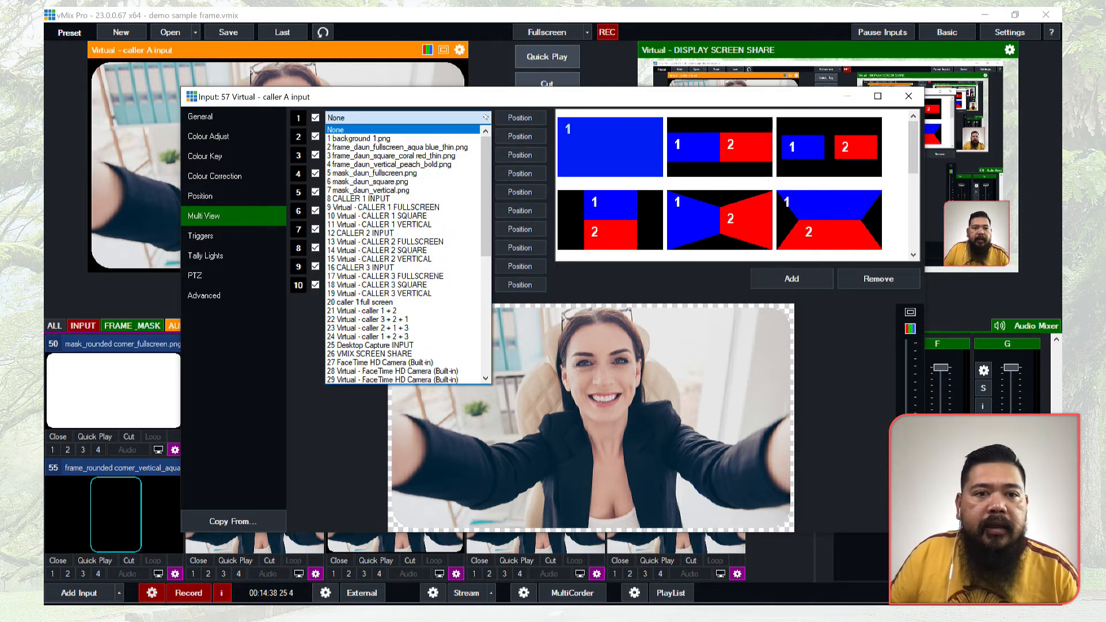
{"action": "scroll", "coordinate": [453, 279], "scroll_direction": "down", "scroll_amount": 9}
{"action": "scroll", "coordinate": [453, 280], "scroll_direction": "down", "scroll_amount": 1}
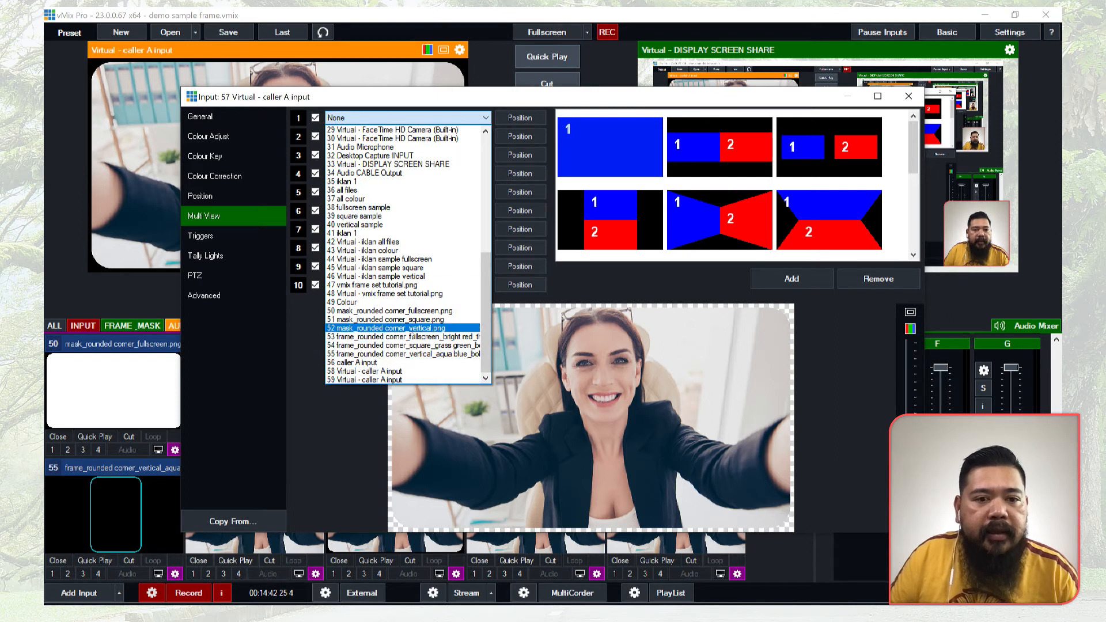
{"action": "left_click", "coordinate": [429, 337]}
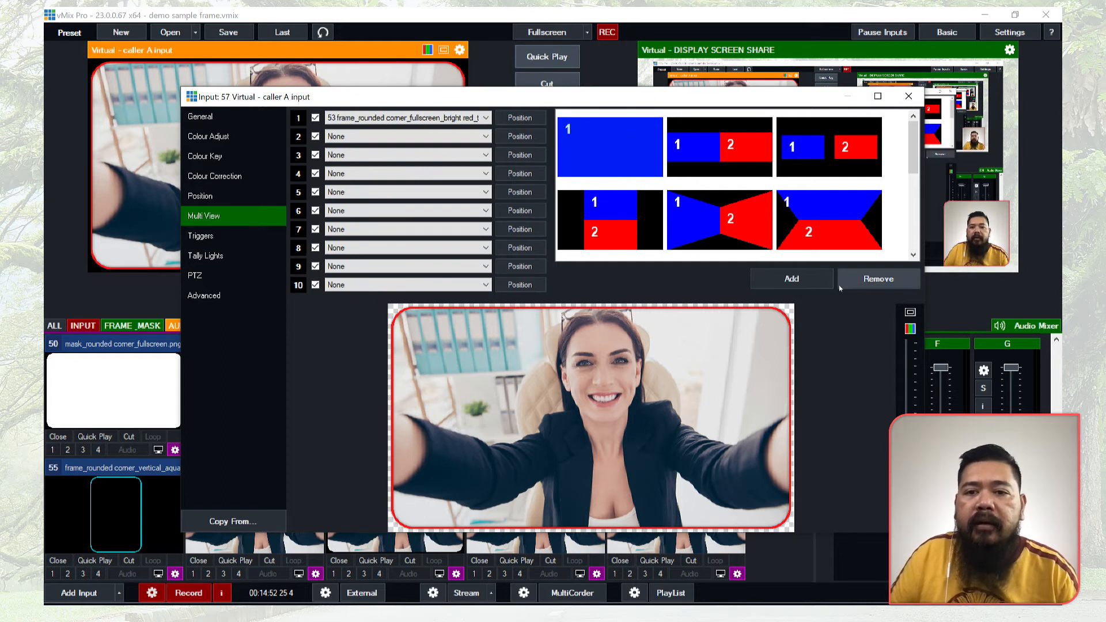
{"action": "left_click", "coordinate": [908, 97]}
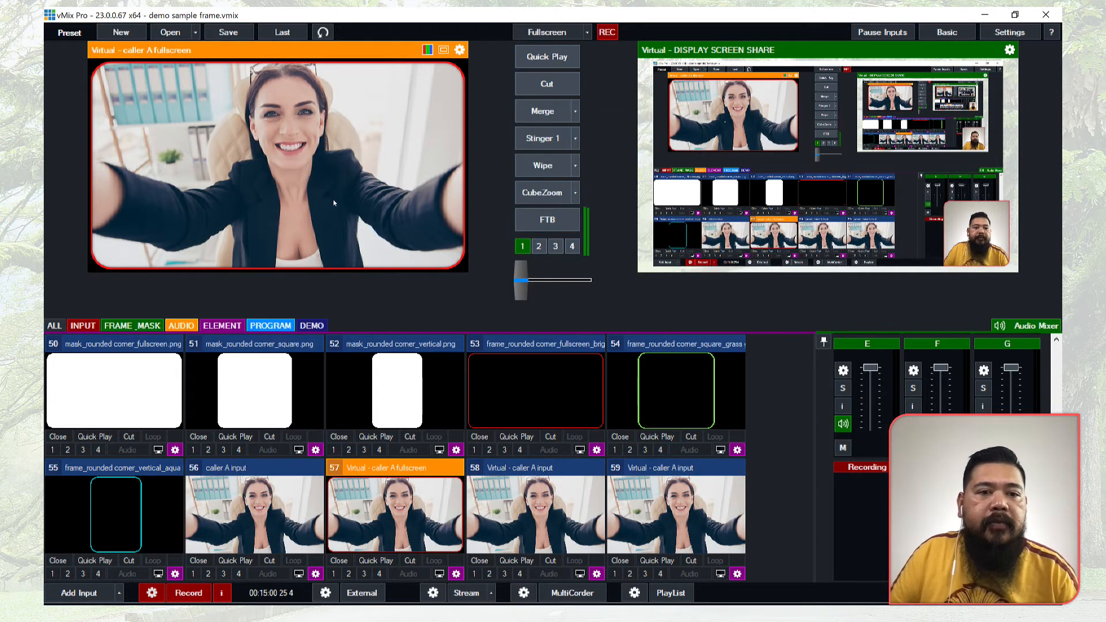
Check the caller A fullscreen input on the program output with a Merge transition, and merge back to the screen share.
{"action": "left_click", "coordinate": [540, 117]}
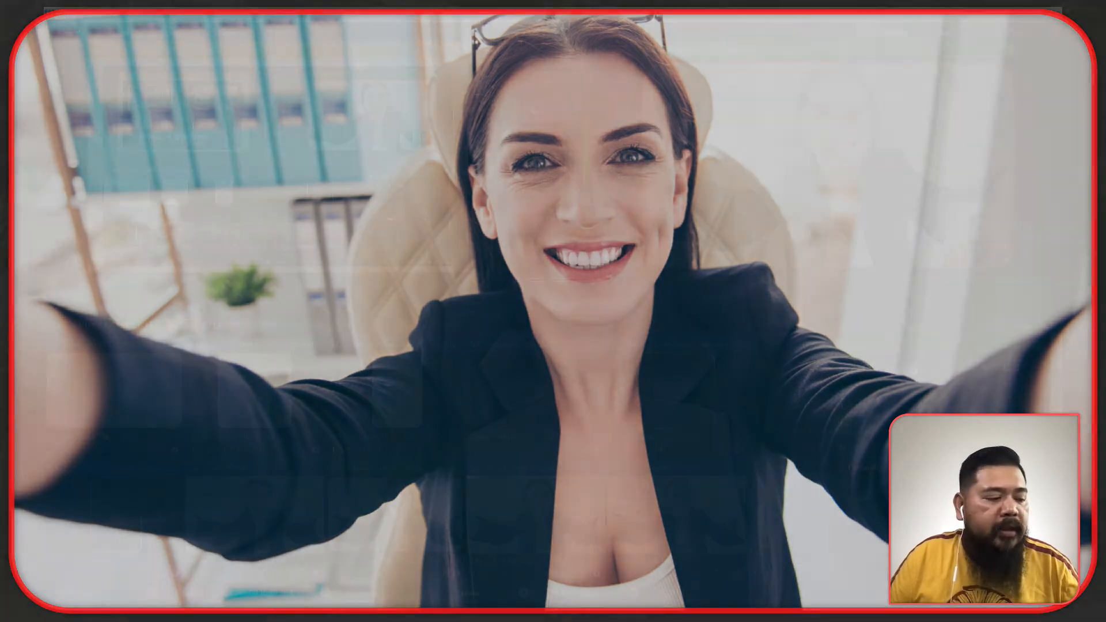
{"action": "left_click", "coordinate": [541, 111]}
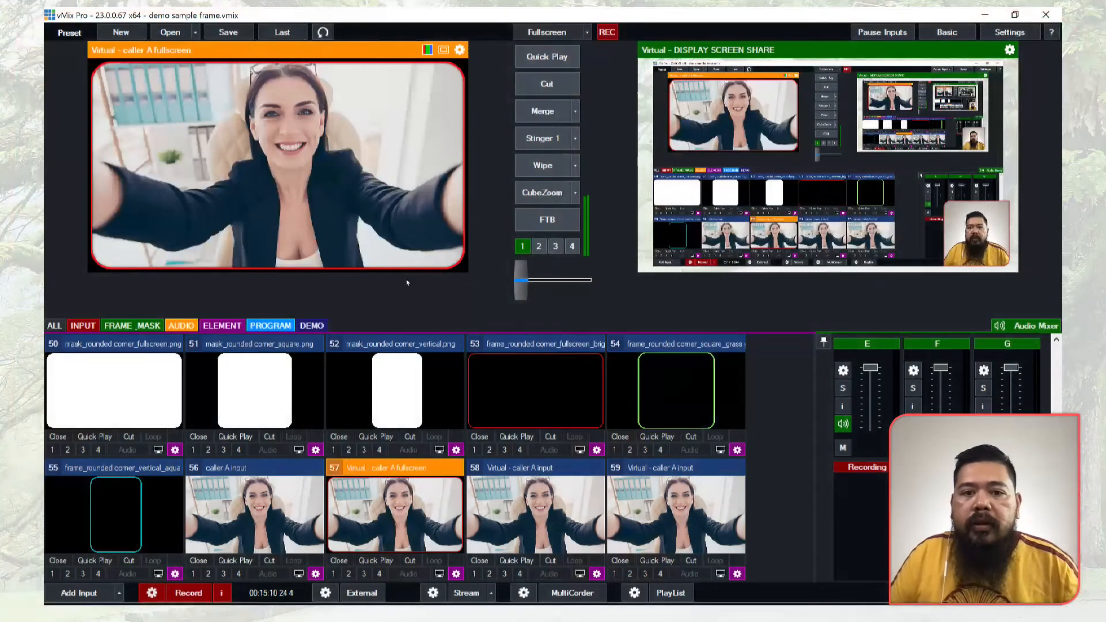
Preview the second virtual caller A input, number 58, and rename it as caller A square.
{"action": "left_click", "coordinate": [527, 510]}
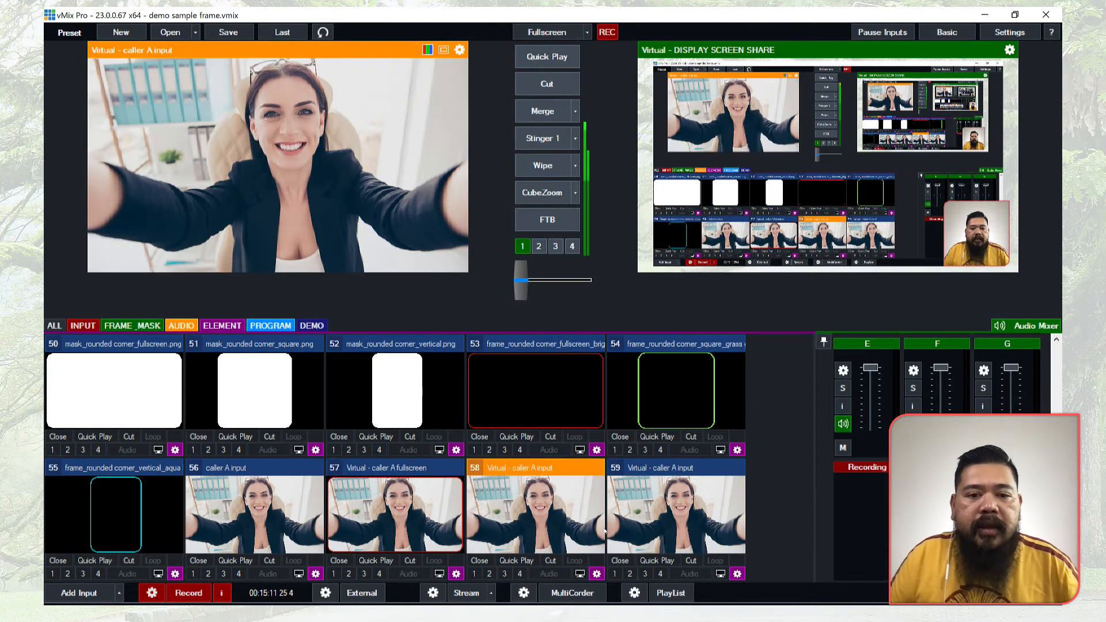
{"action": "left_click", "coordinate": [597, 575]}
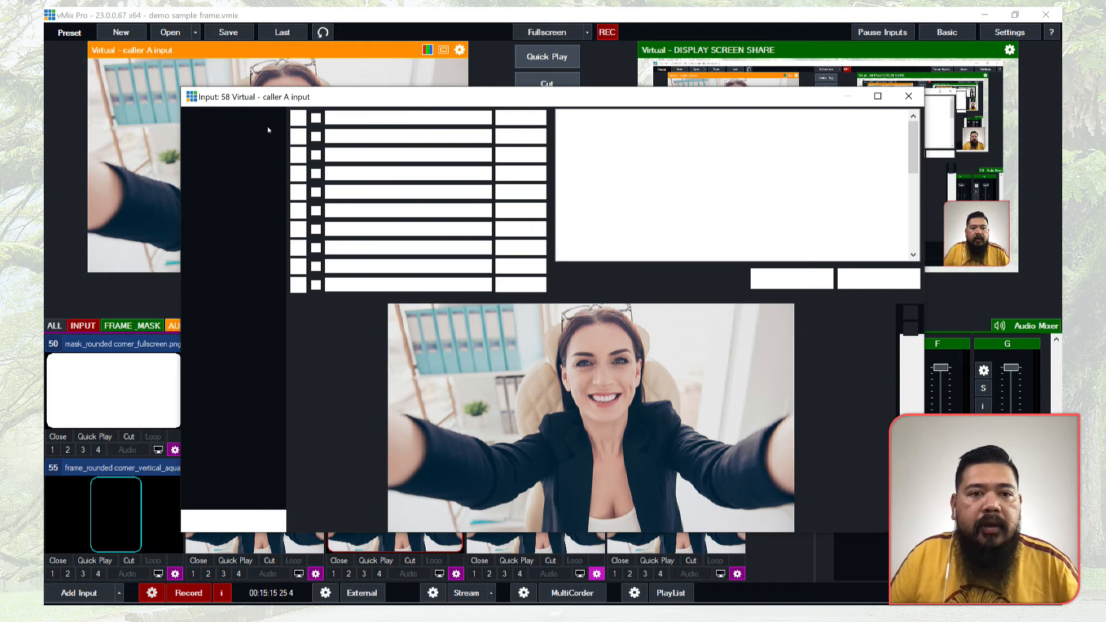
{"action": "left_click", "coordinate": [266, 120]}
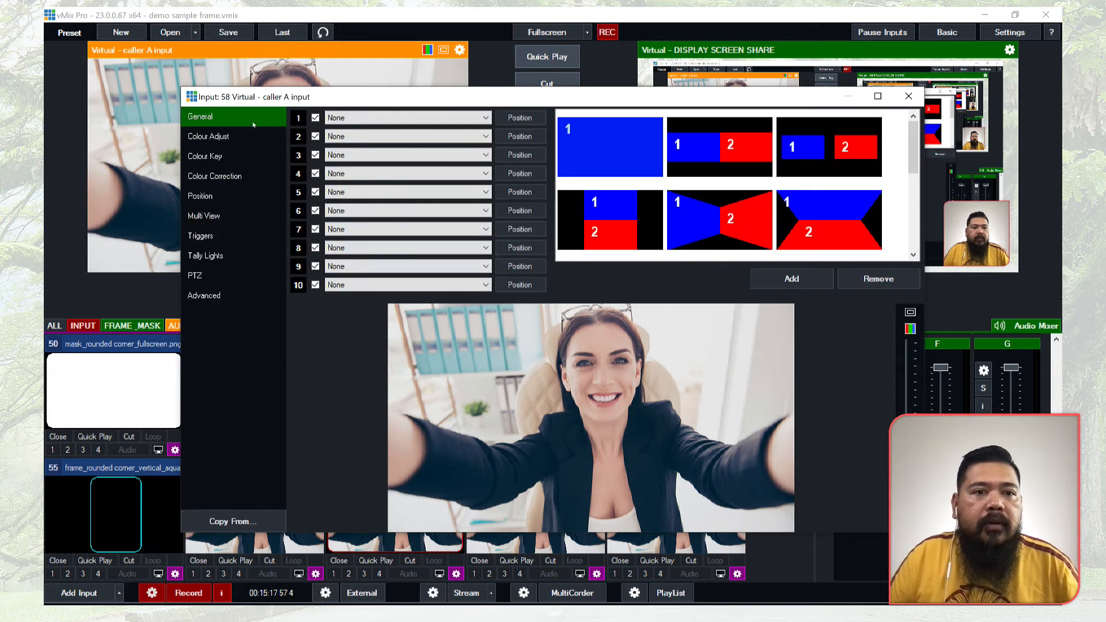
{"action": "double_click", "coordinate": [412, 141]}
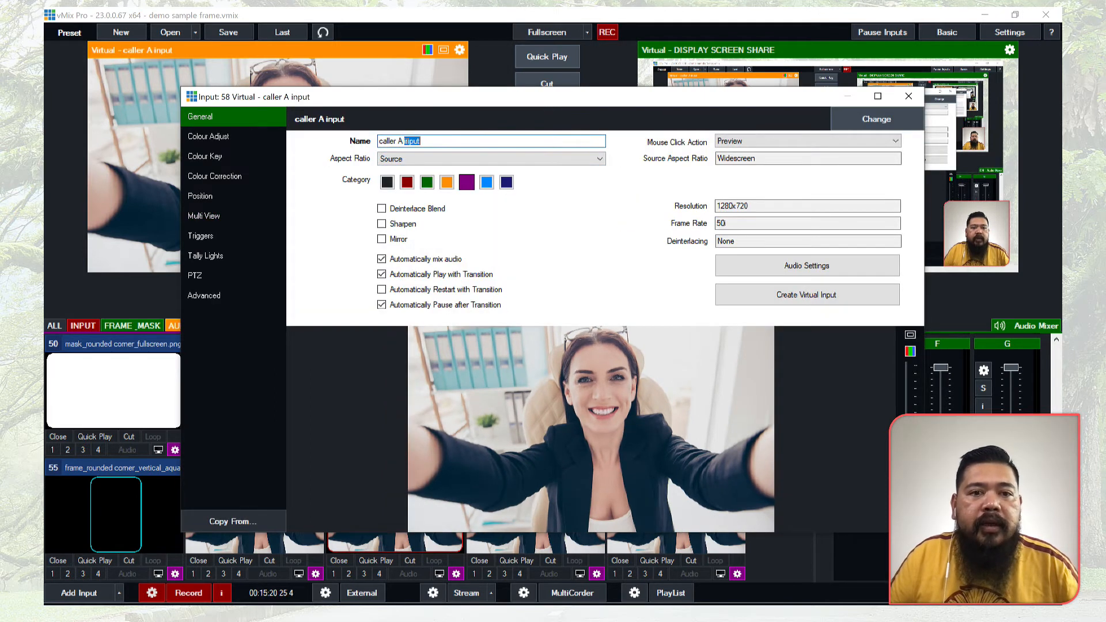
{"action": "type", "text": "sq"}
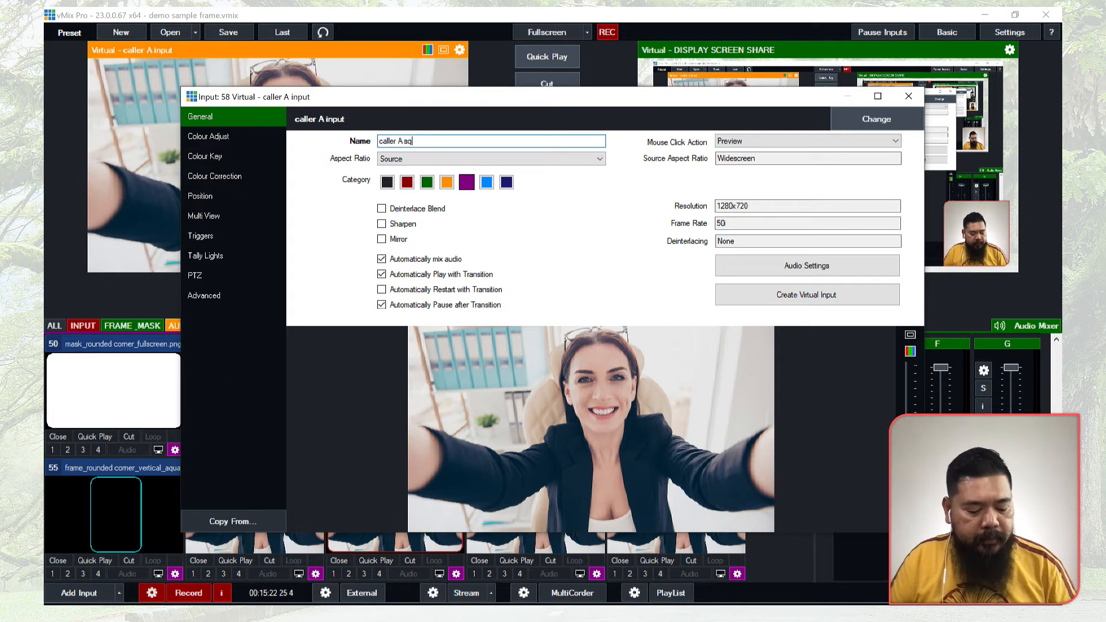
{"action": "type", "text": "uare"}
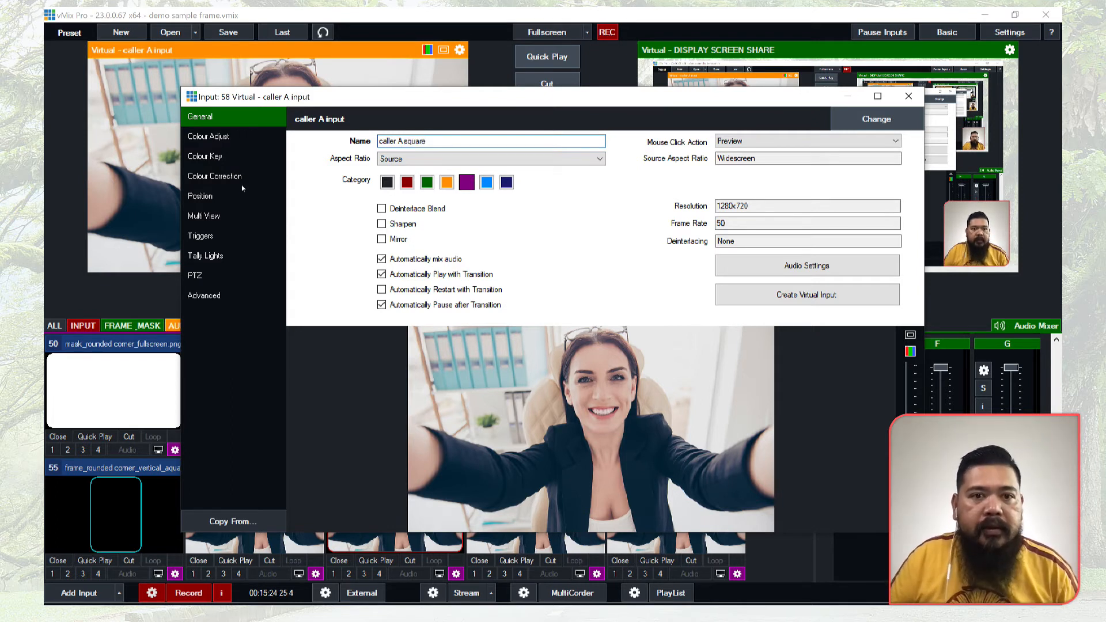
Set the colour key's Key/Fill Input of virtual input 58 to 51 mask_rounded corner_square.png.
{"action": "left_click", "coordinate": [206, 157]}
{"action": "left_click", "coordinate": [455, 306]}
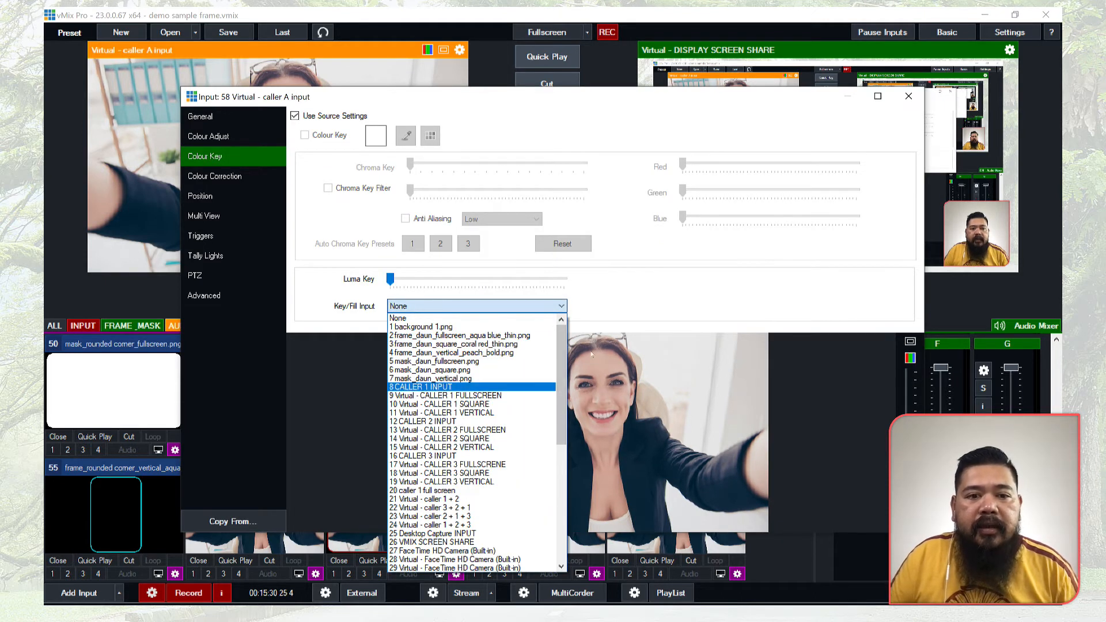
{"action": "scroll", "coordinate": [472, 461], "scroll_direction": "down", "scroll_amount": 9}
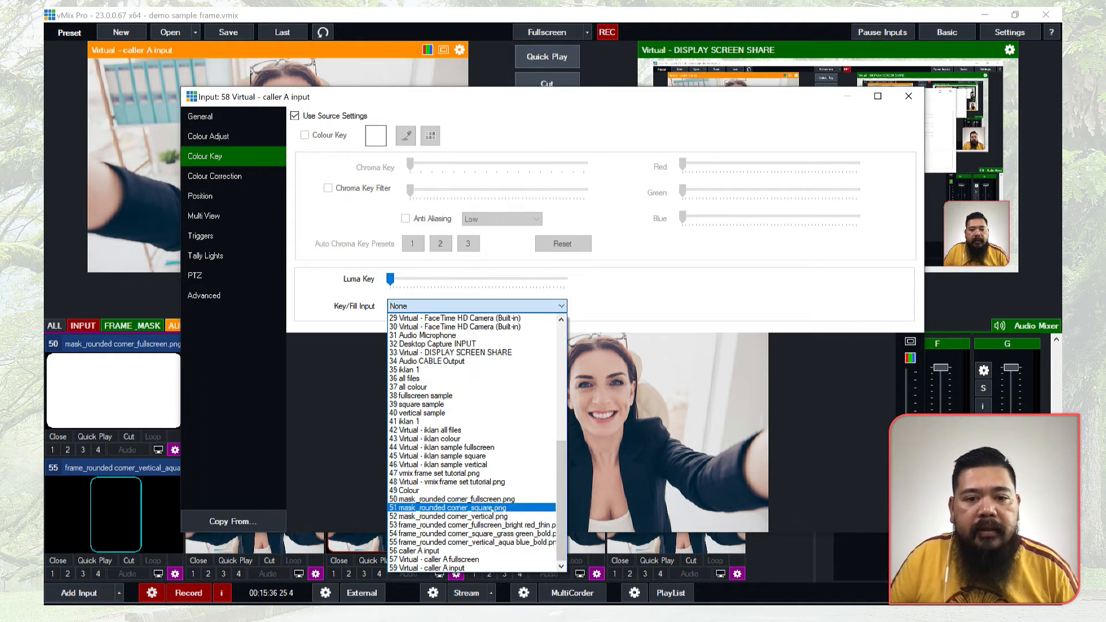
{"action": "left_click", "coordinate": [491, 509]}
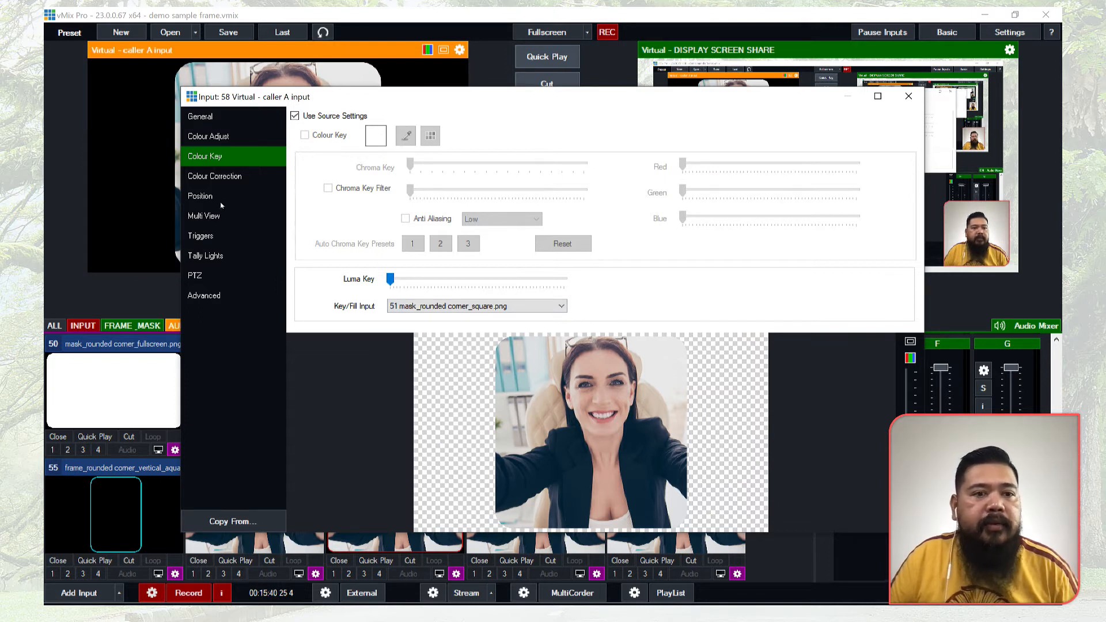
Assign the input 54 frame_rounded corner_square_grass green_bold to multi view layer 1 of virtual input 58.
{"action": "left_click", "coordinate": [214, 216]}
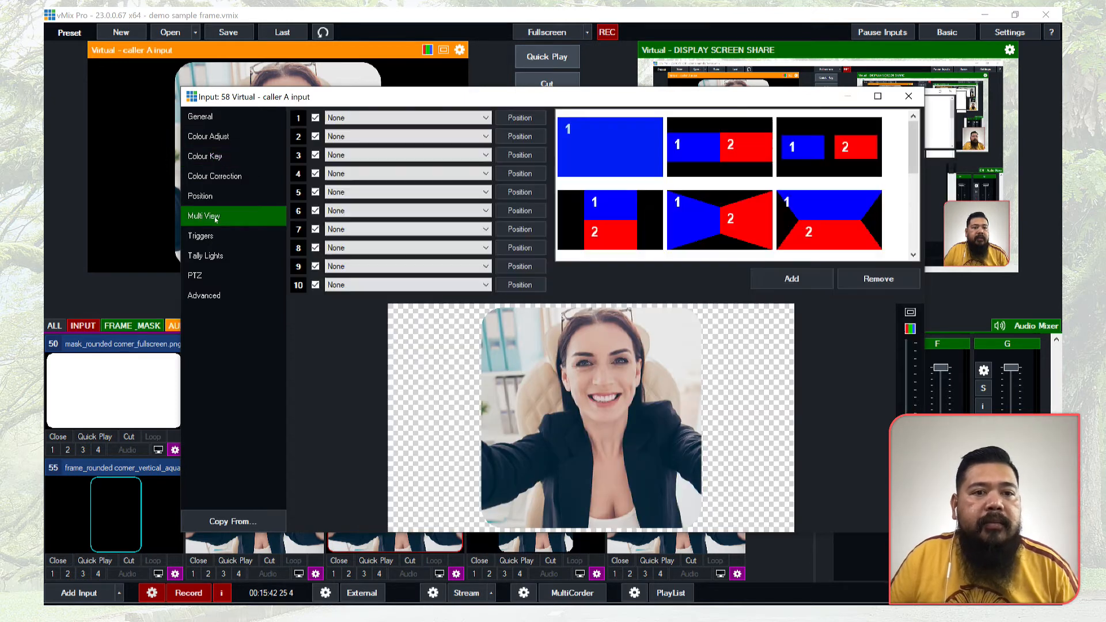
{"action": "left_click", "coordinate": [486, 119]}
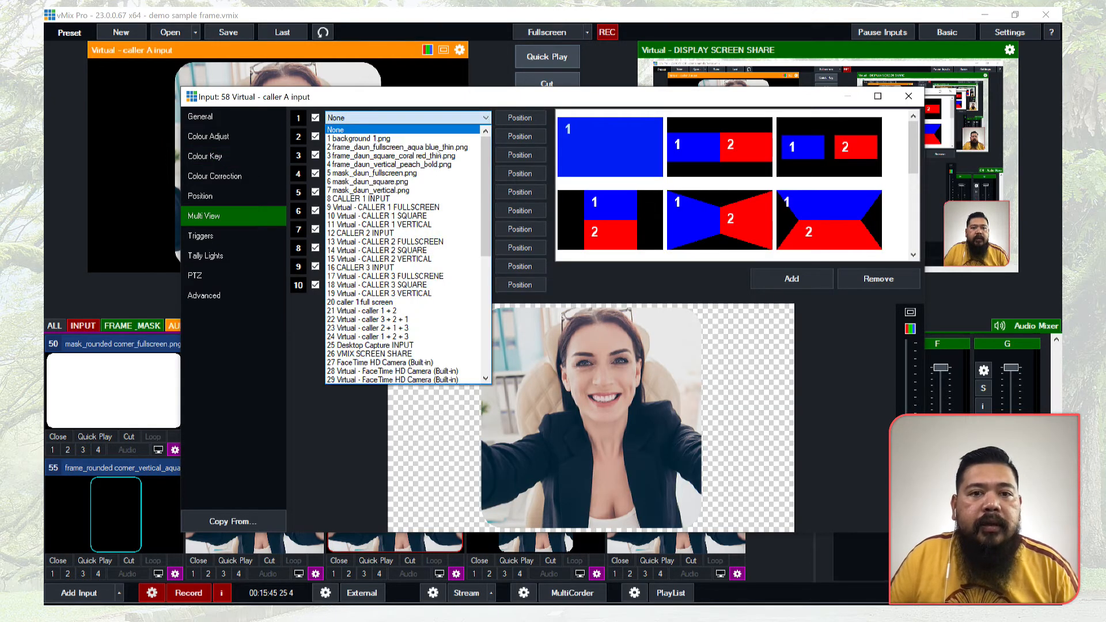
{"action": "left_click_drag", "start_coordinate": [485, 161], "coordinate": [482, 279]}
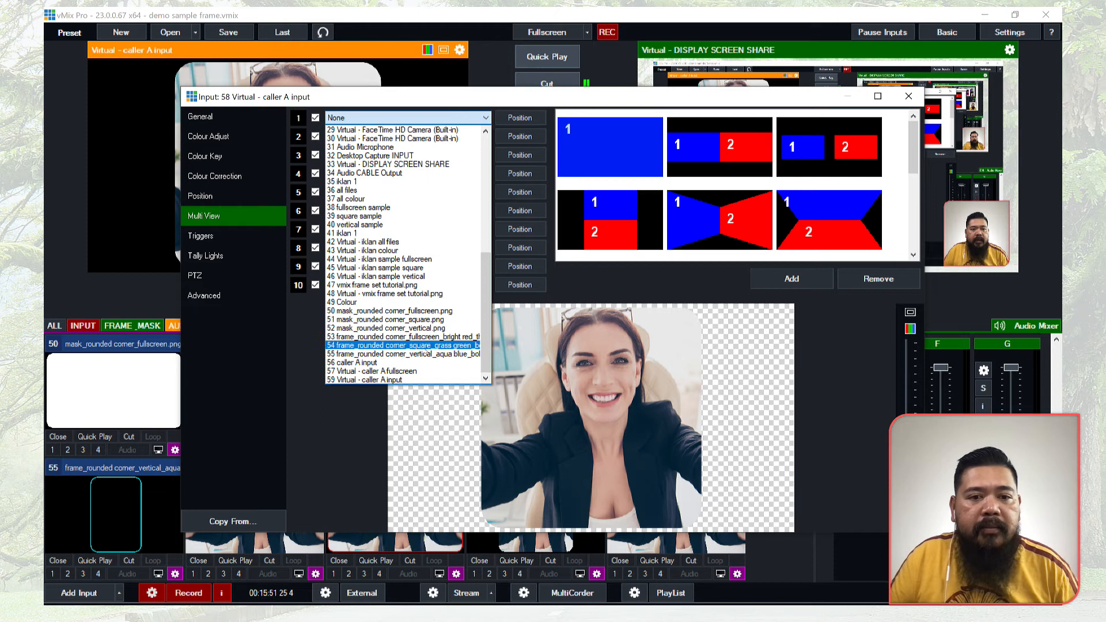
{"action": "left_click", "coordinate": [432, 345]}
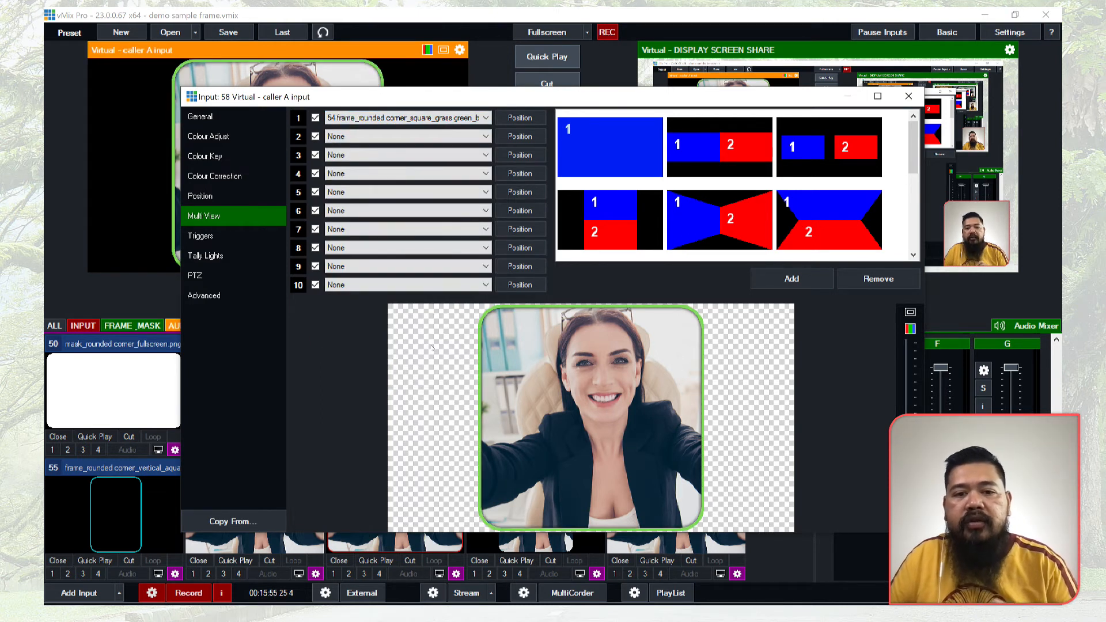
{"action": "left_click", "coordinate": [908, 96]}
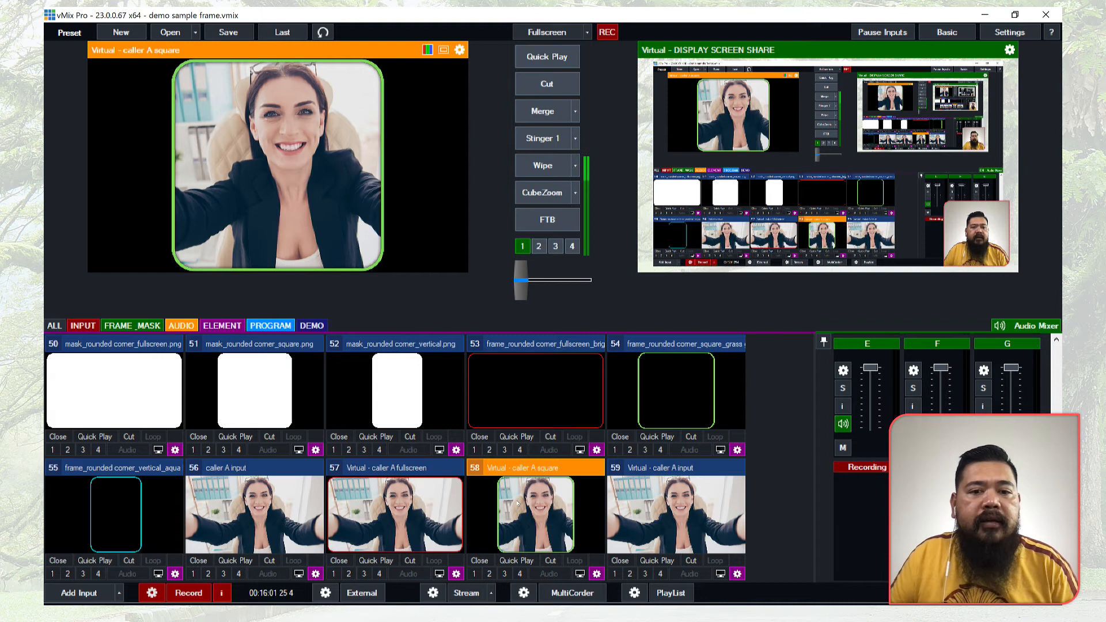
Compare the original caller A input with its fullscreen and square versions in the preview.
{"action": "left_click", "coordinate": [424, 518]}
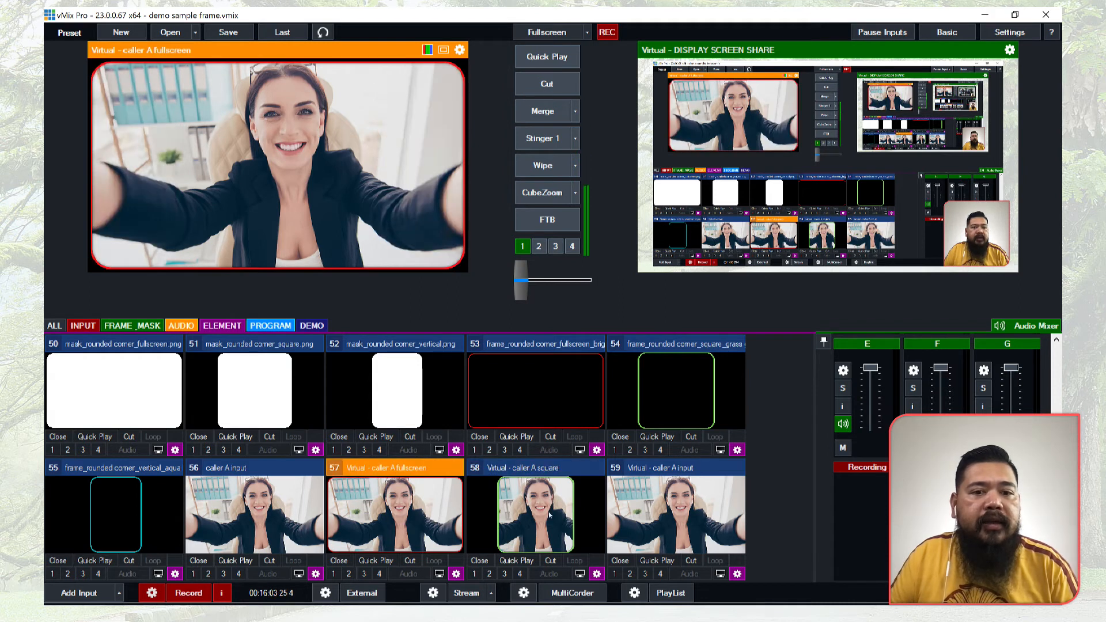
{"action": "left_click", "coordinate": [549, 512]}
{"action": "left_click", "coordinate": [294, 523]}
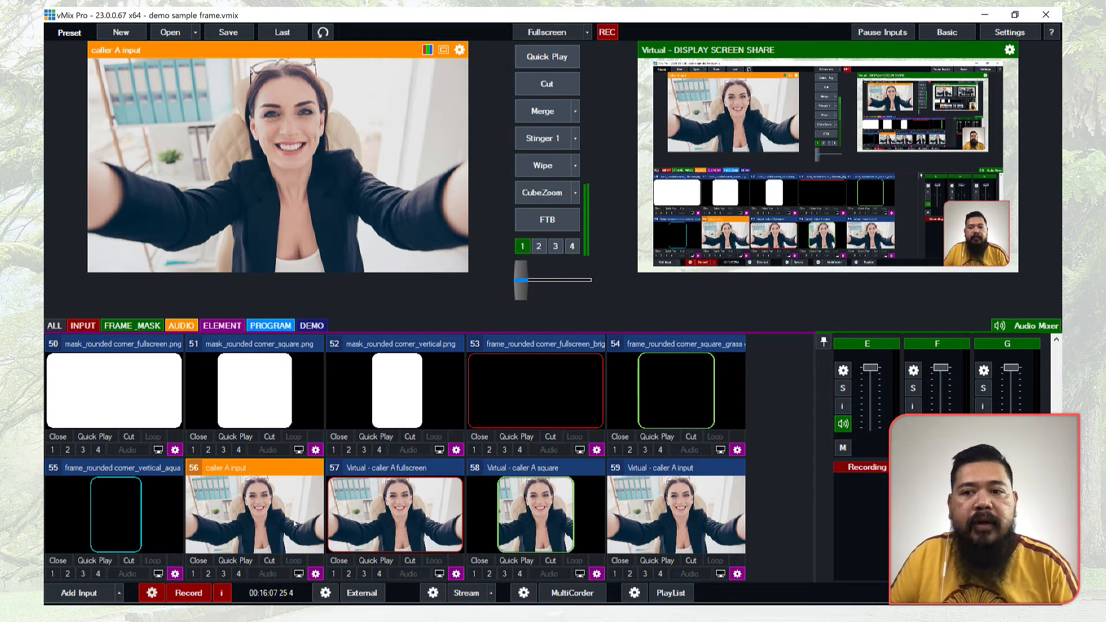
{"action": "left_click", "coordinate": [399, 516]}
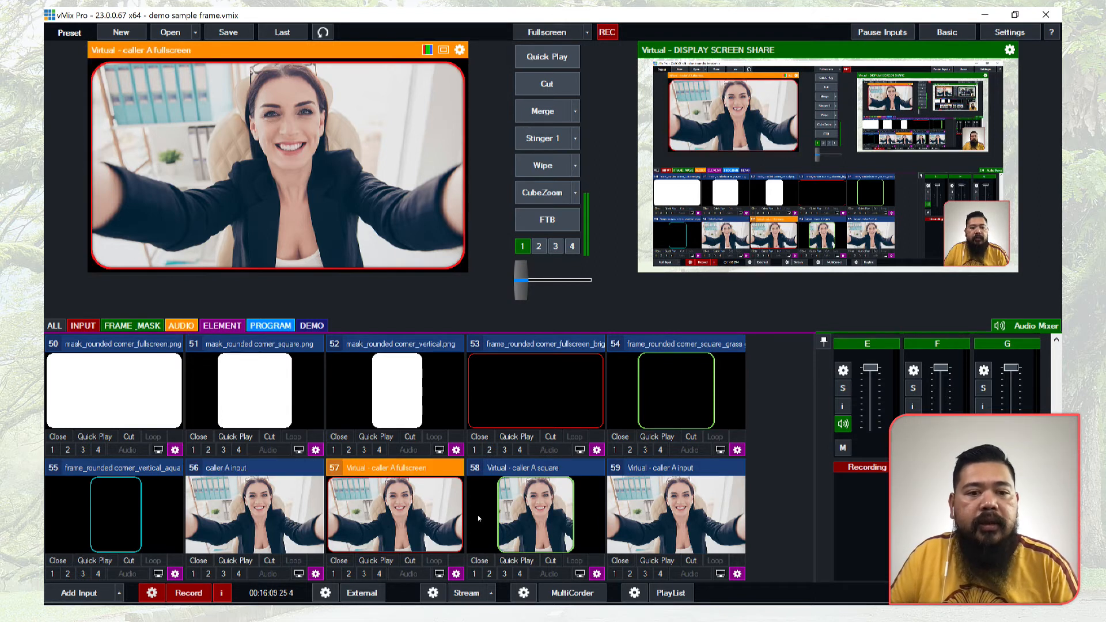
{"action": "left_click", "coordinate": [523, 518]}
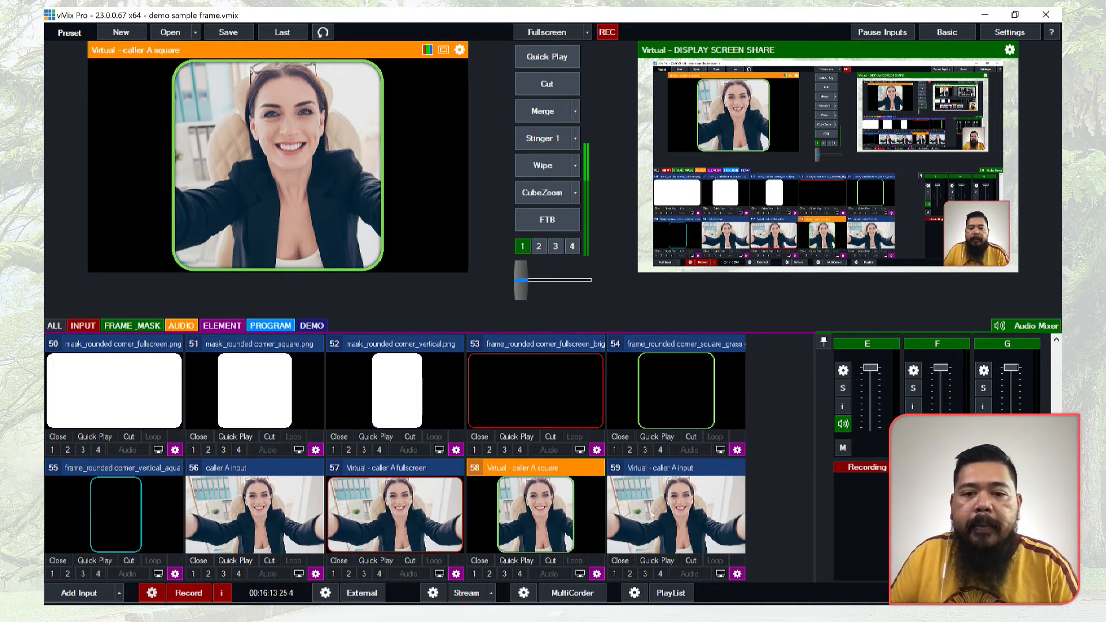
Preview the third virtual caller A input, number 59, and rename it as caller A vertical.
{"action": "left_click", "coordinate": [676, 515]}
{"action": "left_click", "coordinate": [737, 574]}
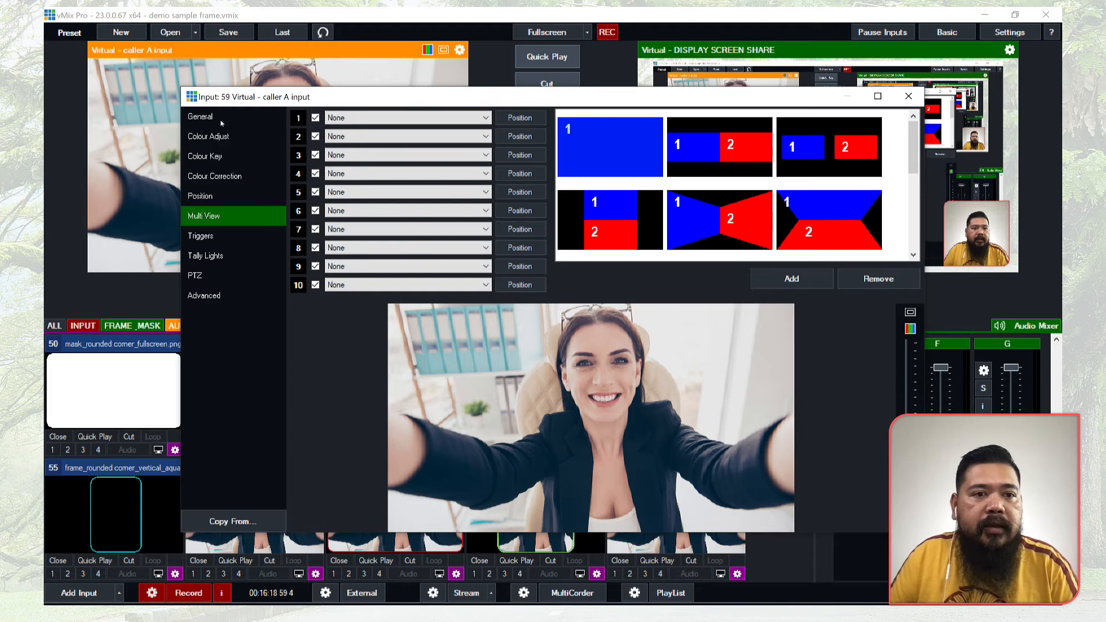
{"action": "left_click", "coordinate": [218, 120]}
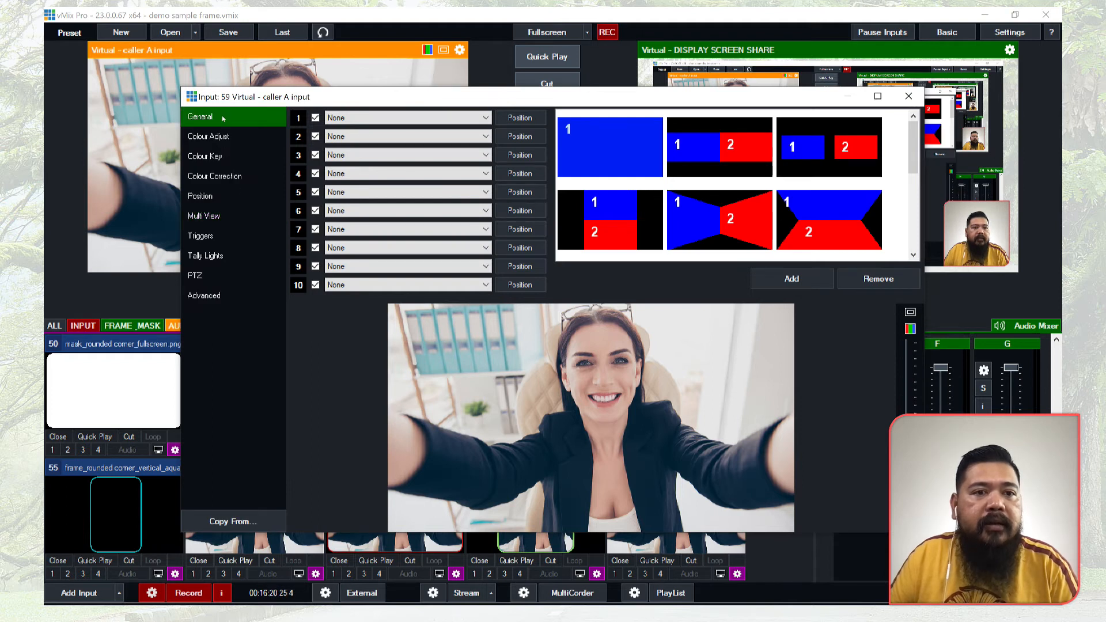
{"action": "double_click", "coordinate": [414, 140]}
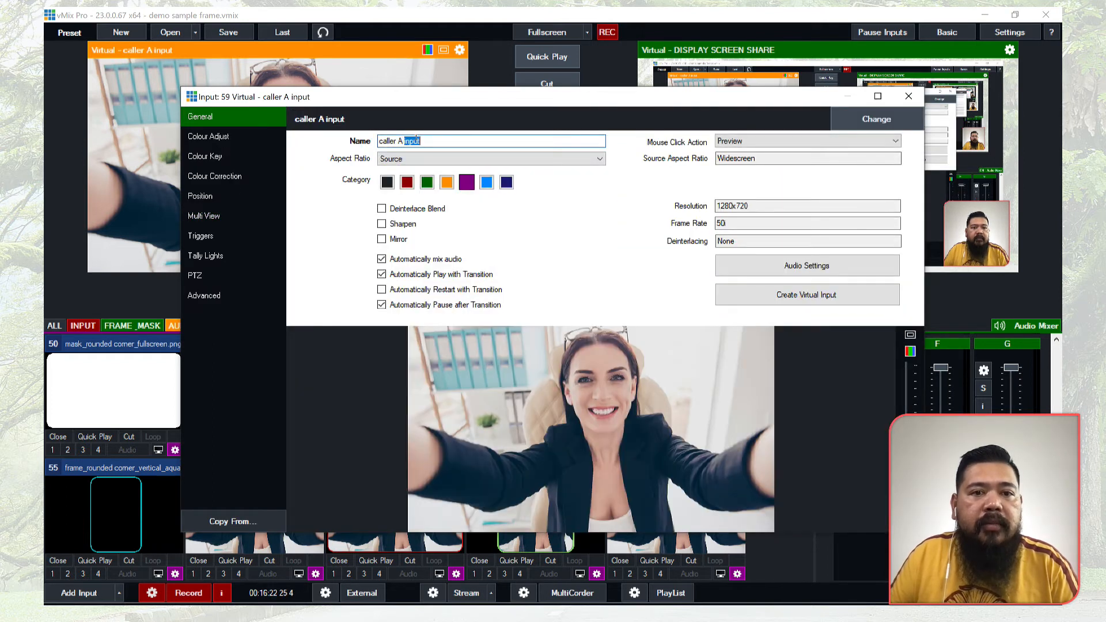
{"action": "type", "text": "verti"}
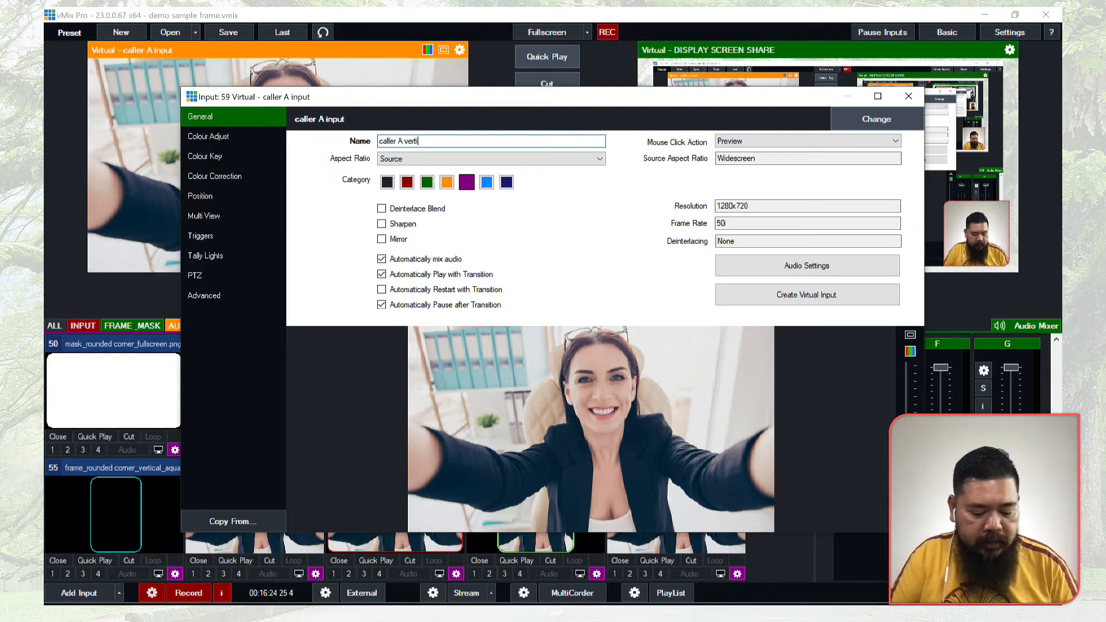
{"action": "type", "text": "cal"}
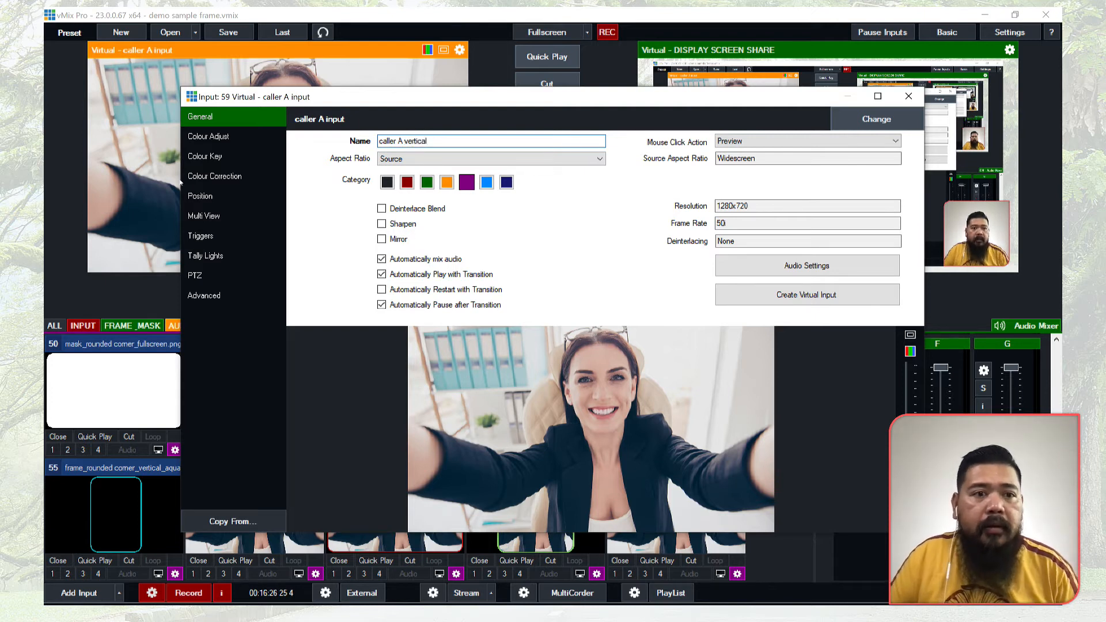
Set the colour key's Key/Fill Input of virtual input 59 to 52 mask_rounded corner_vertical.png.
{"action": "left_click", "coordinate": [202, 157]}
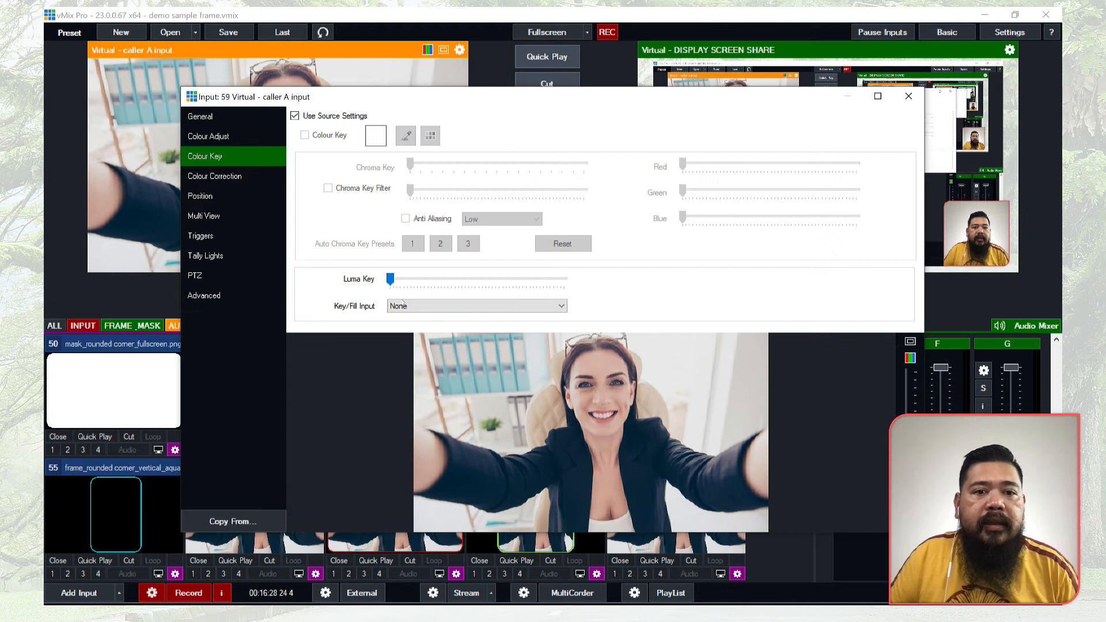
{"action": "left_click", "coordinate": [401, 304]}
{"action": "scroll", "coordinate": [557, 355], "scroll_direction": "down", "scroll_amount": 1}
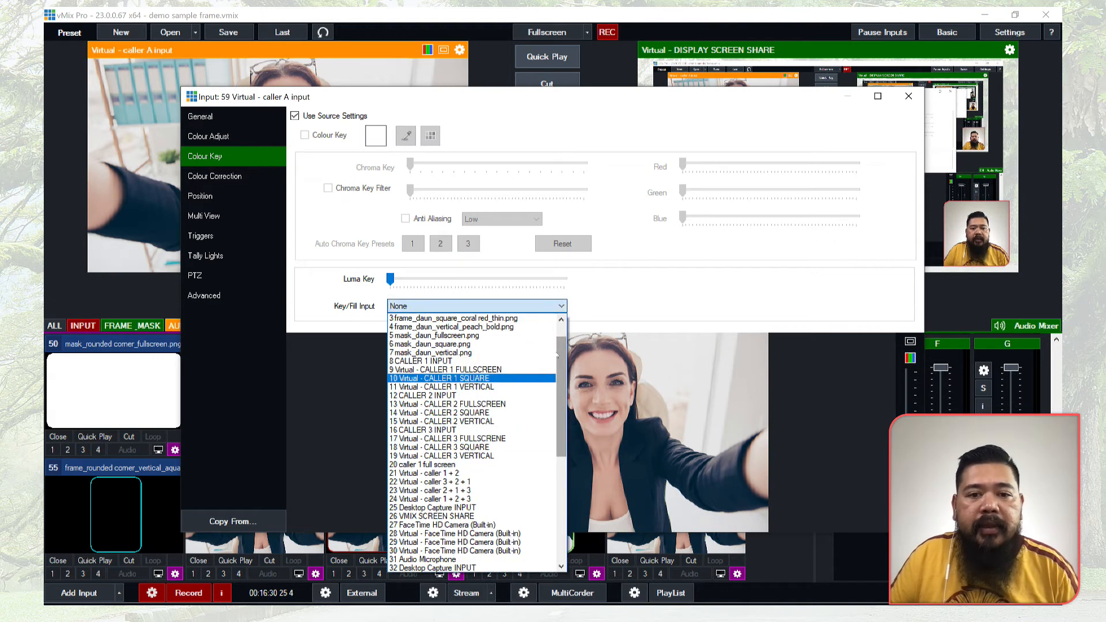
{"action": "scroll", "coordinate": [563, 348], "scroll_direction": "down", "scroll_amount": 9}
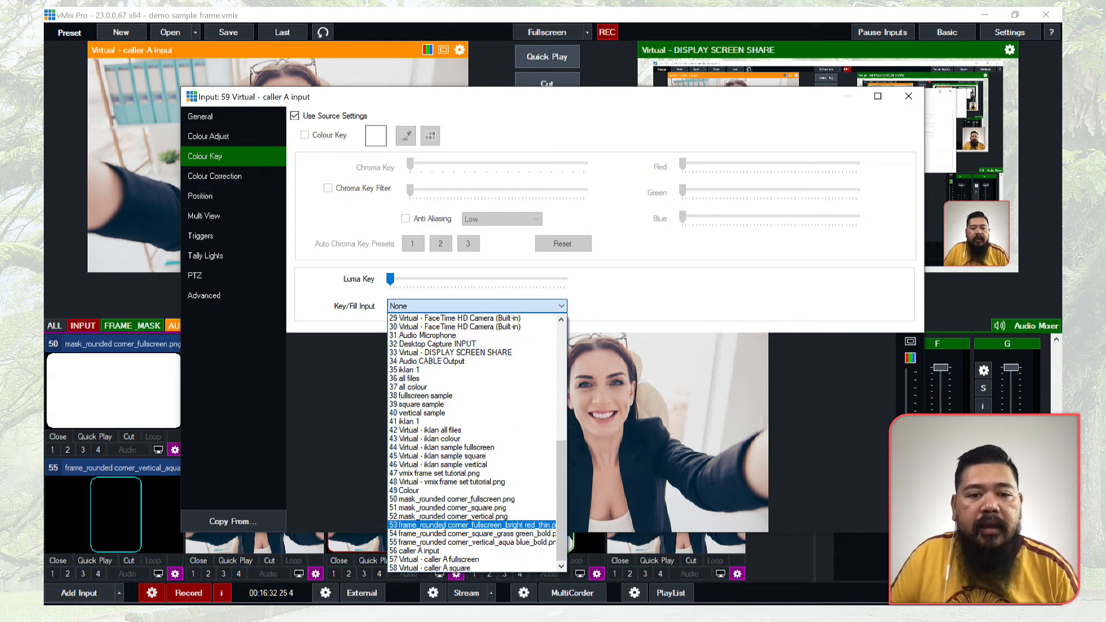
{"action": "left_click", "coordinate": [471, 517]}
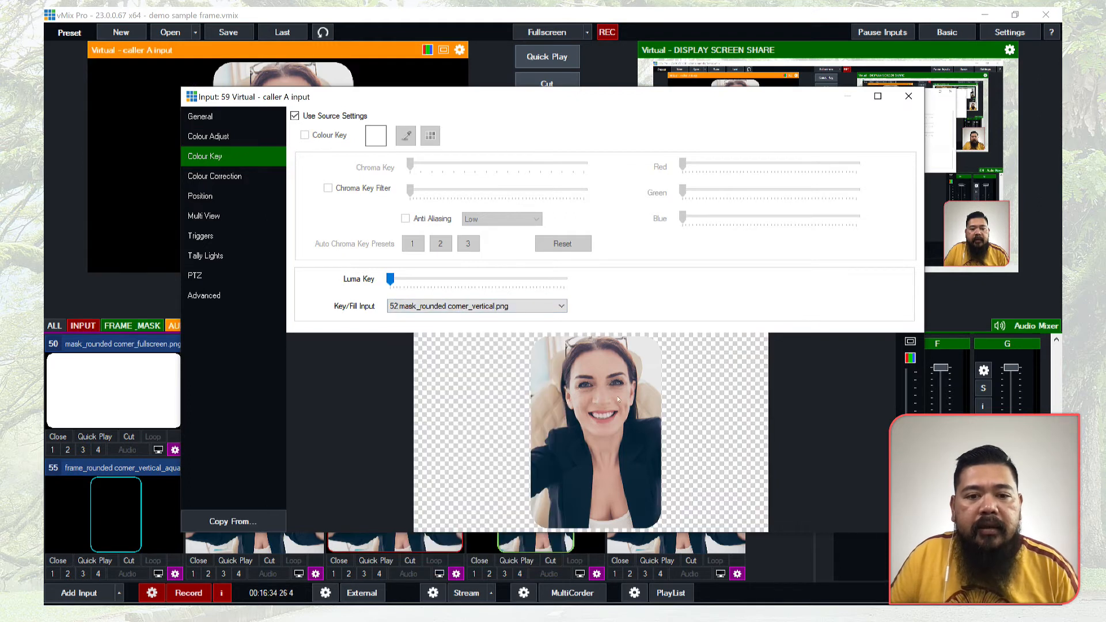
Assign the input 55 frame_rounded corner_vertical_aqua blue_bold to multi view layer 1 of virtual input 59.
{"action": "left_click", "coordinate": [218, 216]}
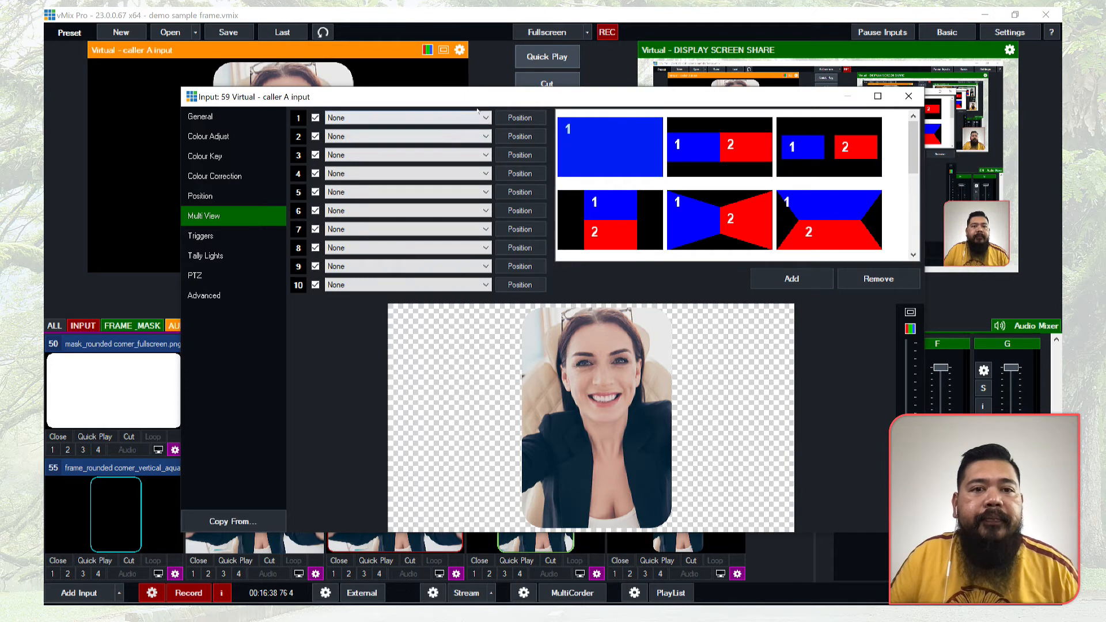
{"action": "left_click", "coordinate": [415, 117]}
{"action": "scroll", "coordinate": [403, 259], "scroll_direction": "down", "scroll_amount": 10}
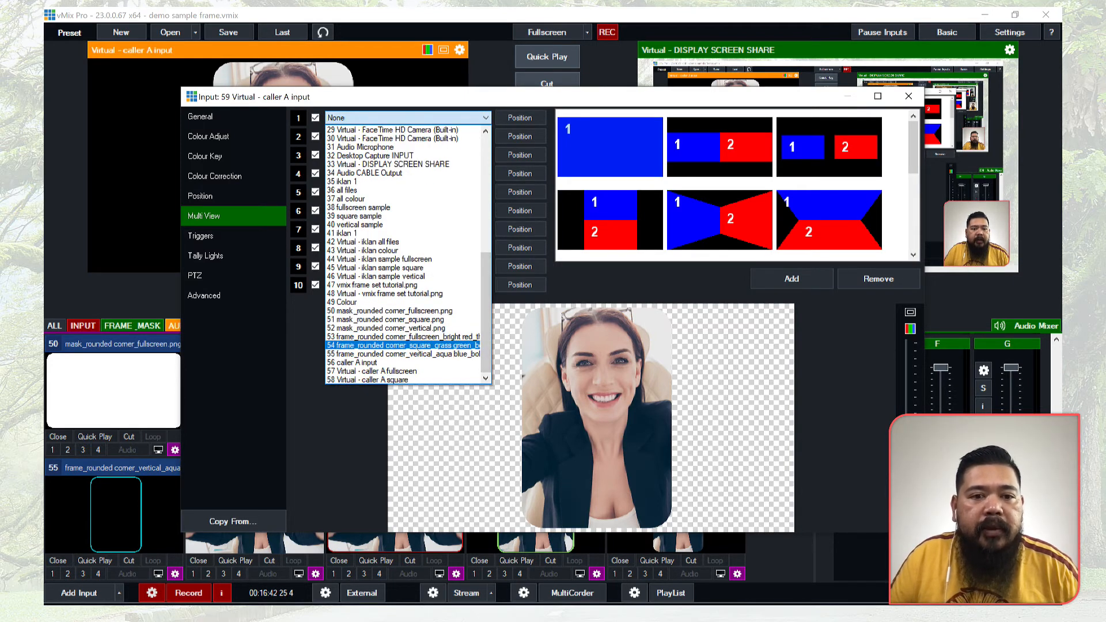
{"action": "left_click", "coordinate": [416, 354]}
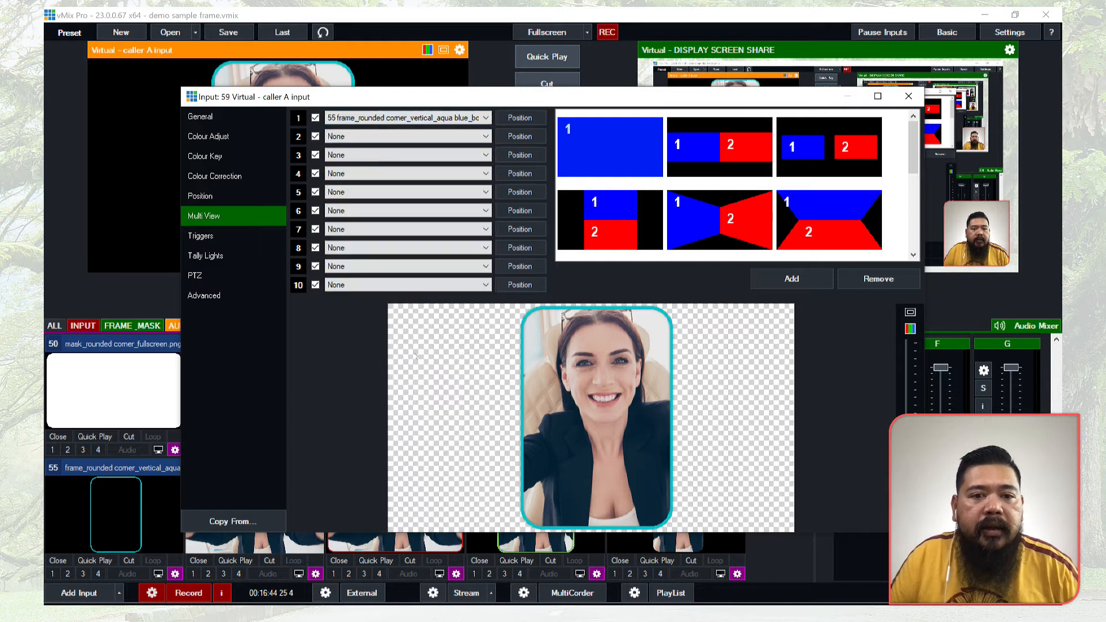
{"action": "left_click", "coordinate": [908, 96]}
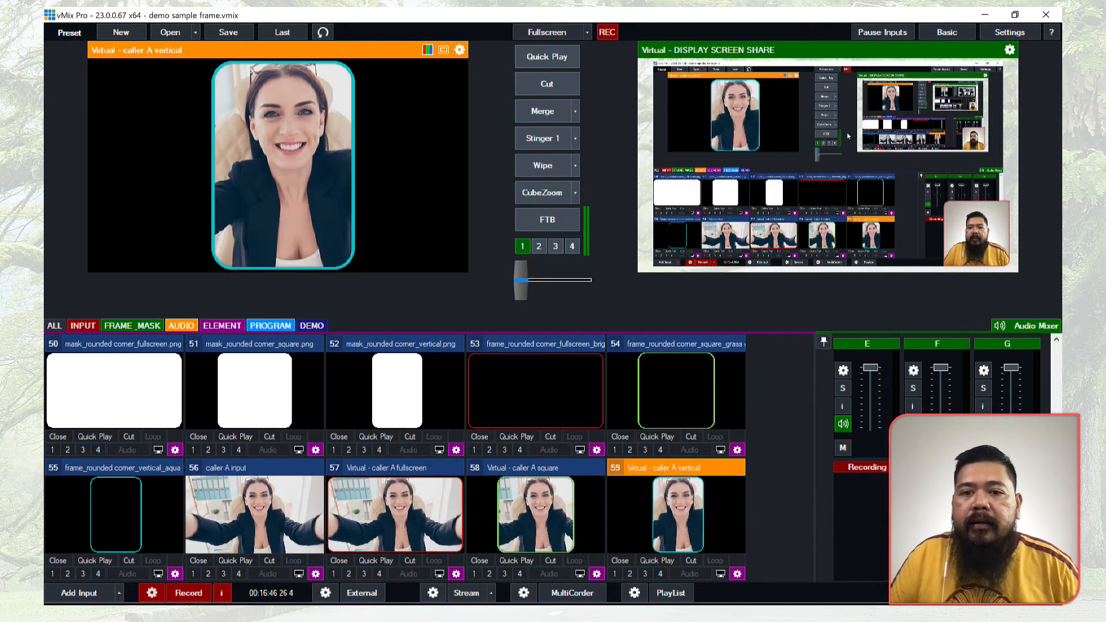
Review the original caller A input and its fullscreen, square and vertical framed versions in the preview.
{"action": "left_click", "coordinate": [378, 522]}
{"action": "left_click", "coordinate": [507, 521]}
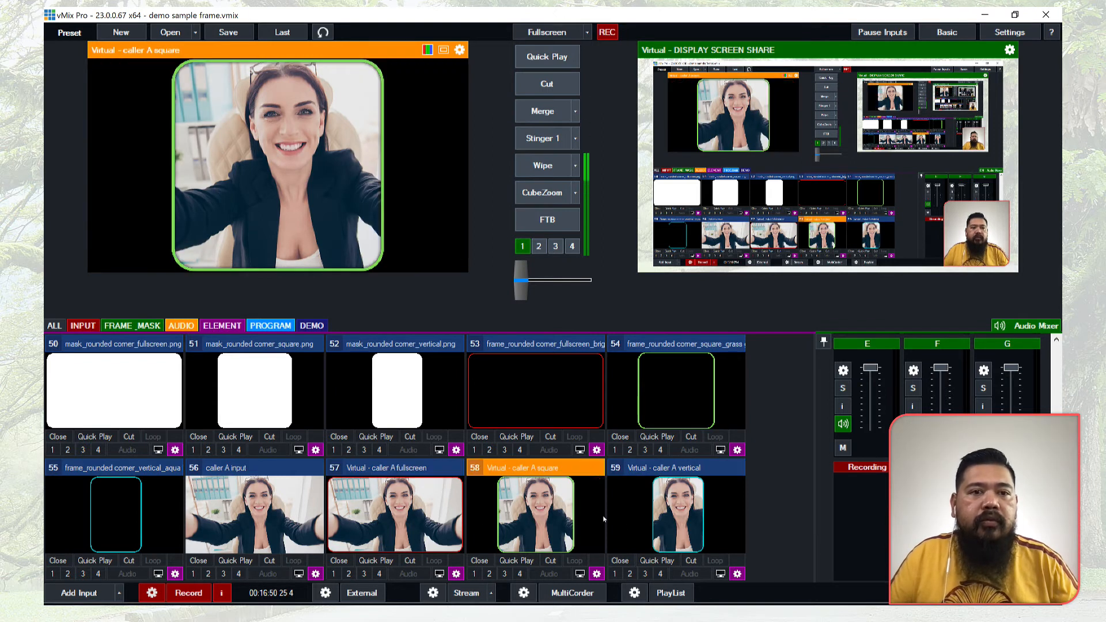
{"action": "left_click", "coordinate": [639, 518]}
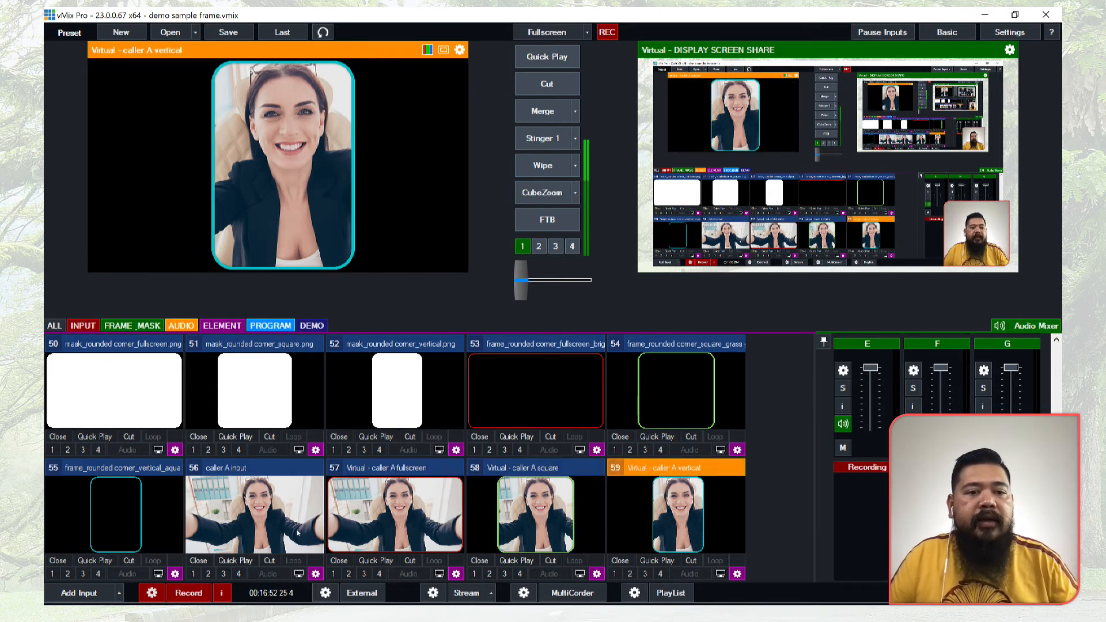
{"action": "left_click", "coordinate": [297, 533]}
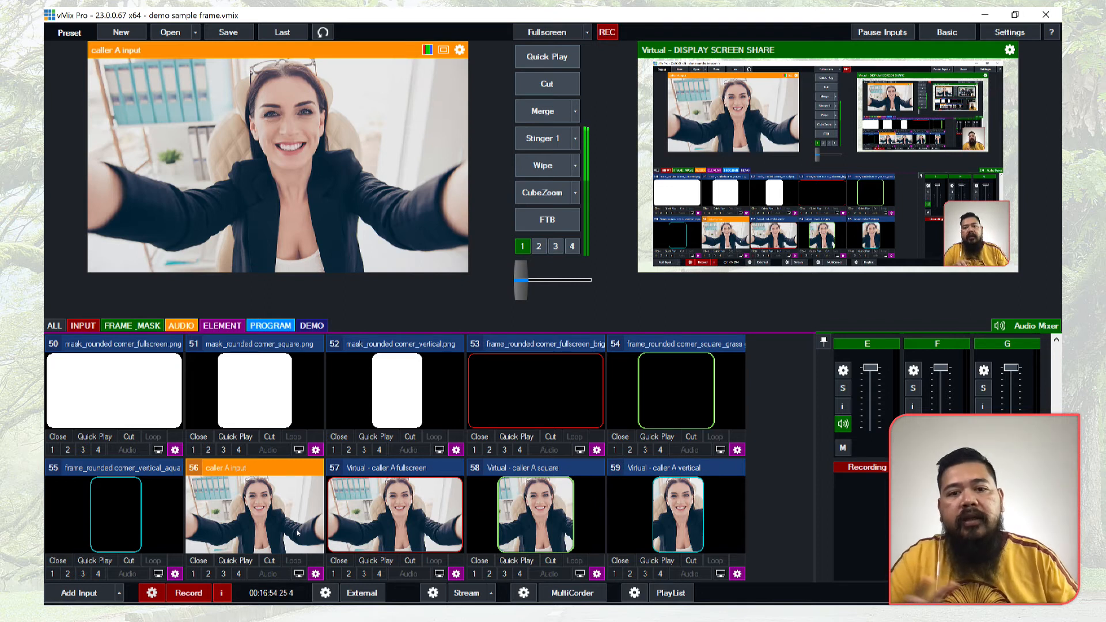
{"action": "left_click", "coordinate": [398, 519]}
{"action": "left_click", "coordinate": [555, 507]}
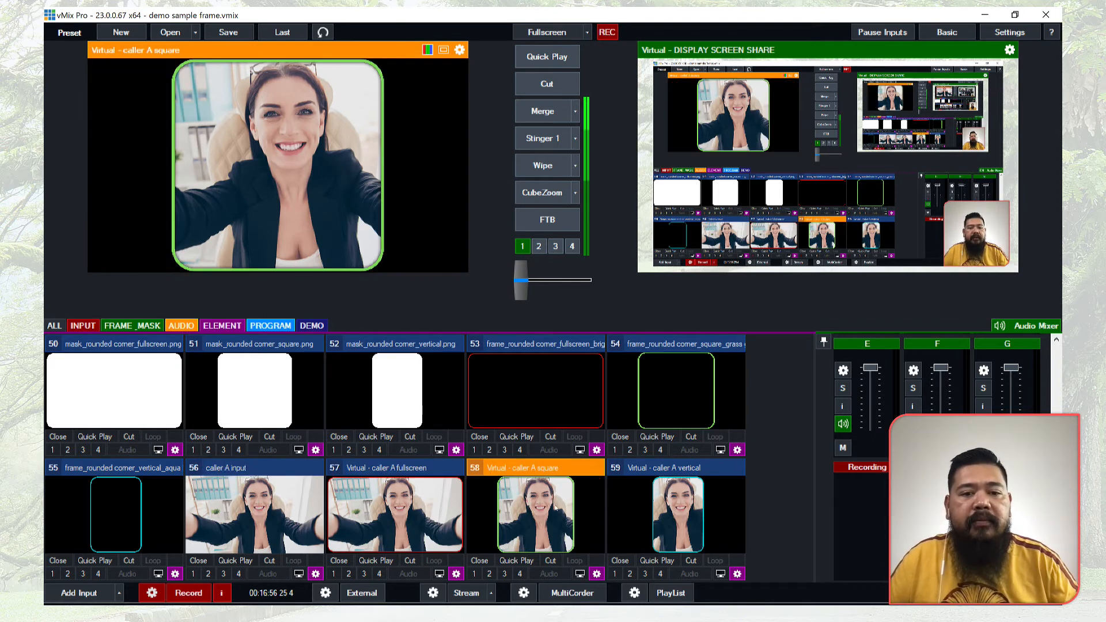
Preview the caller A vertical input, add the image 3.png from the sample frame folder as input 60, and preview it.
{"action": "left_click", "coordinate": [659, 509]}
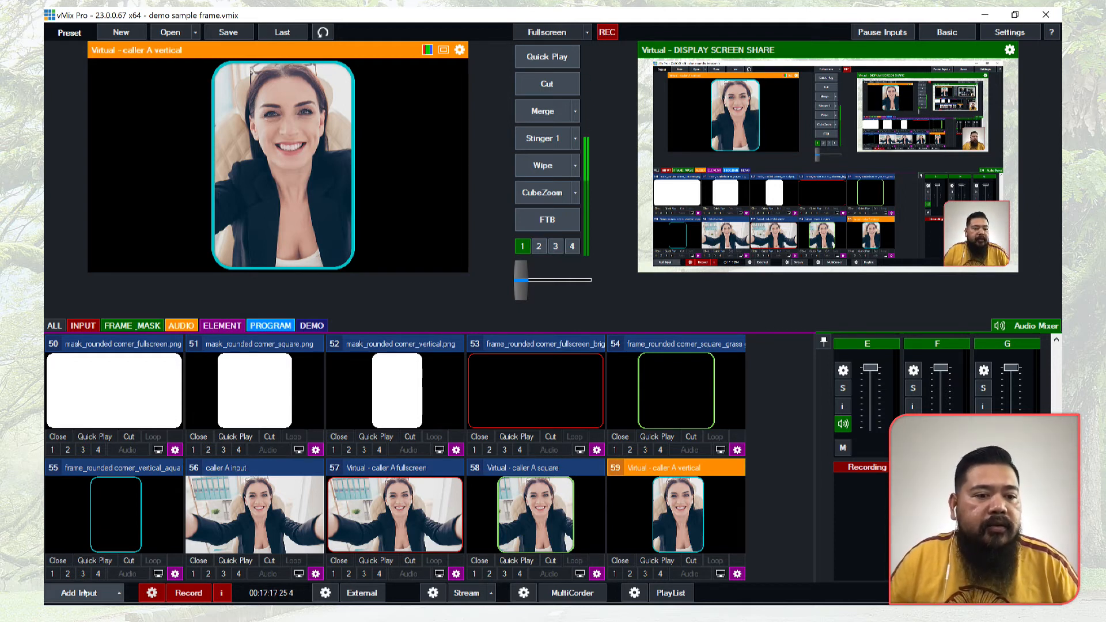
{"action": "left_click", "coordinate": [81, 593]}
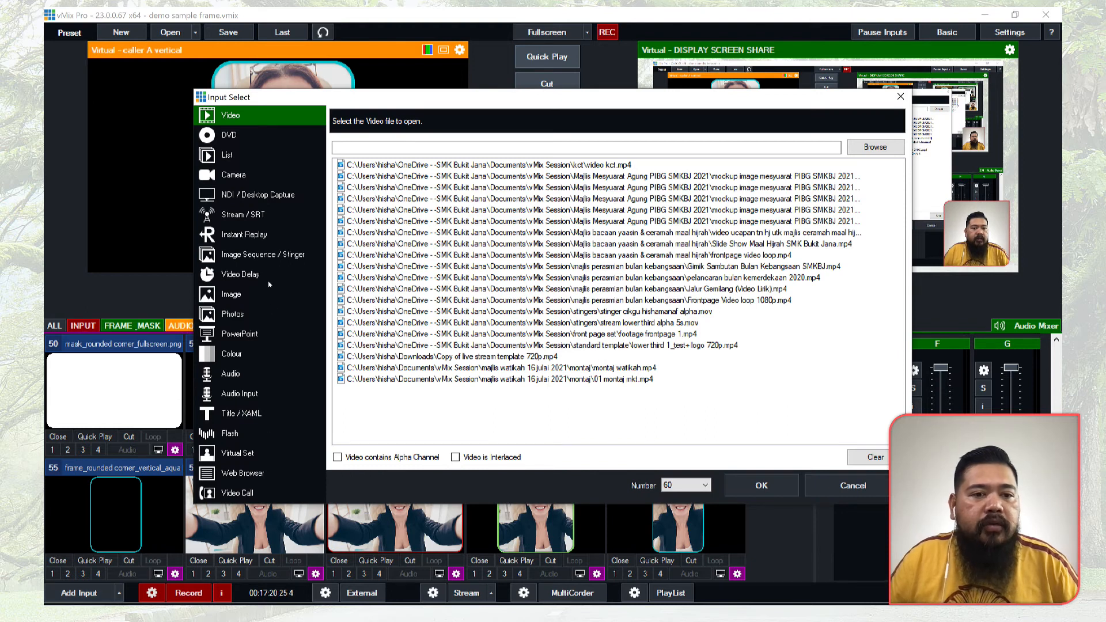
{"action": "left_click", "coordinate": [249, 300]}
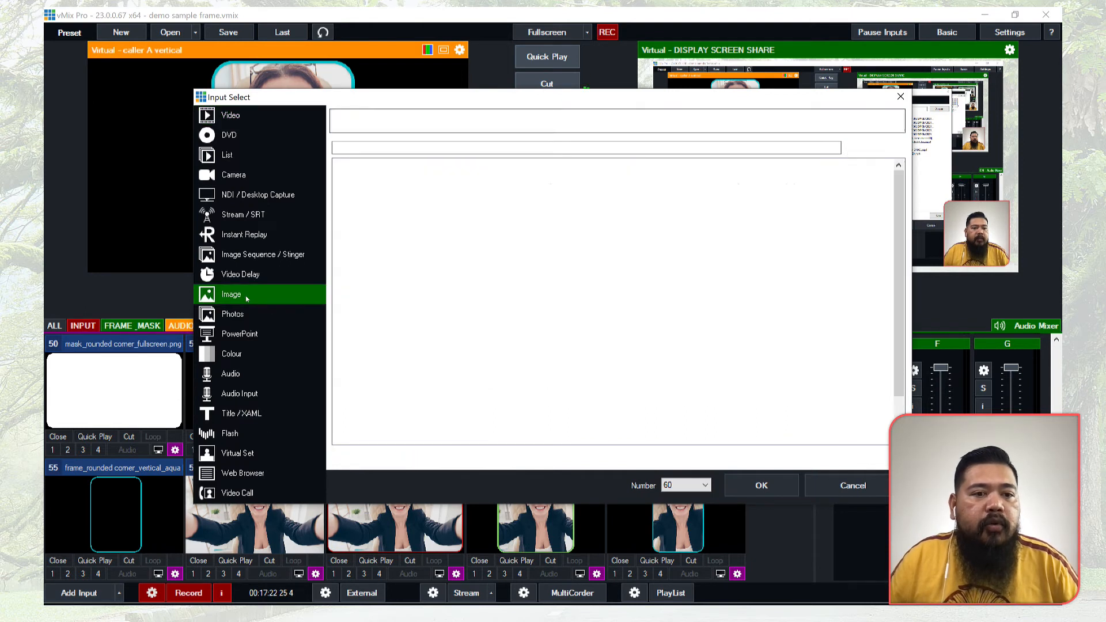
{"action": "left_click", "coordinate": [870, 148]}
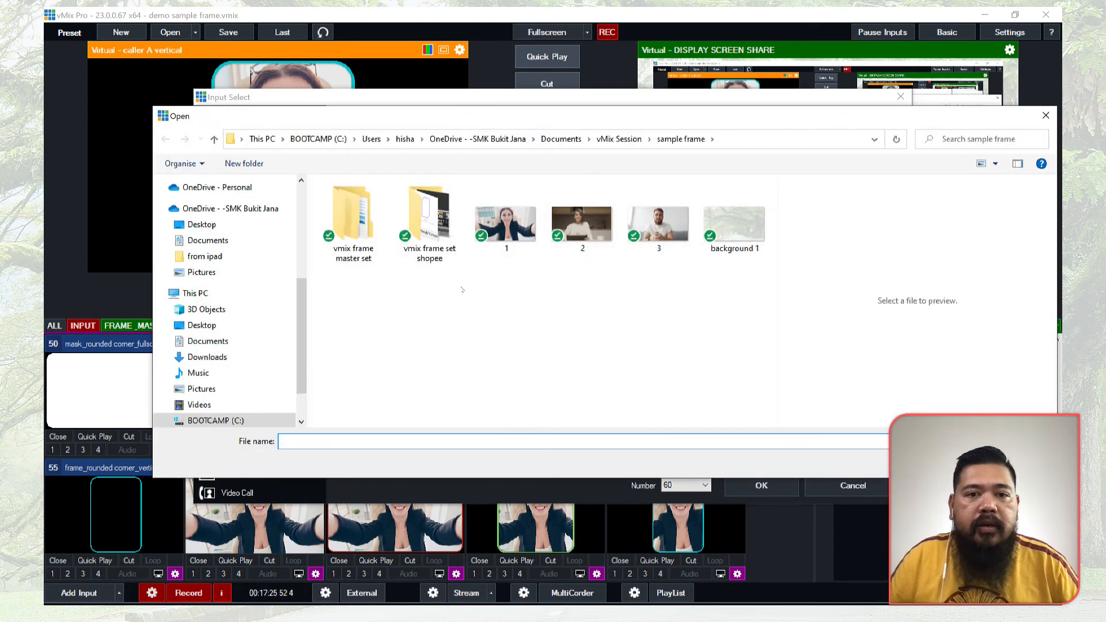
{"action": "left_click", "coordinate": [658, 223]}
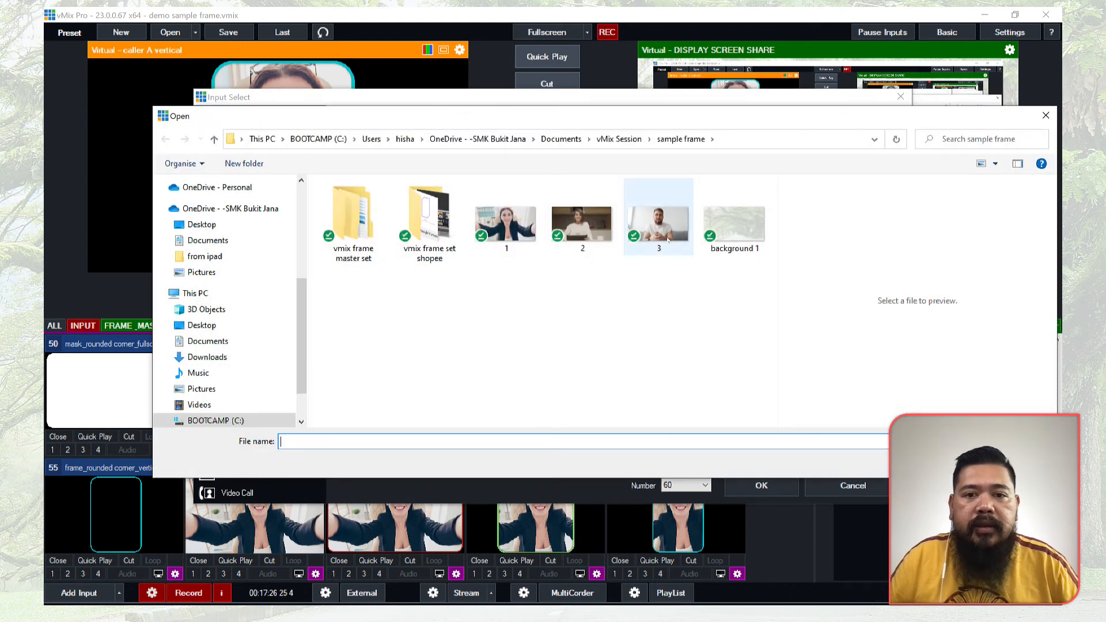
{"action": "double_click", "coordinate": [658, 223]}
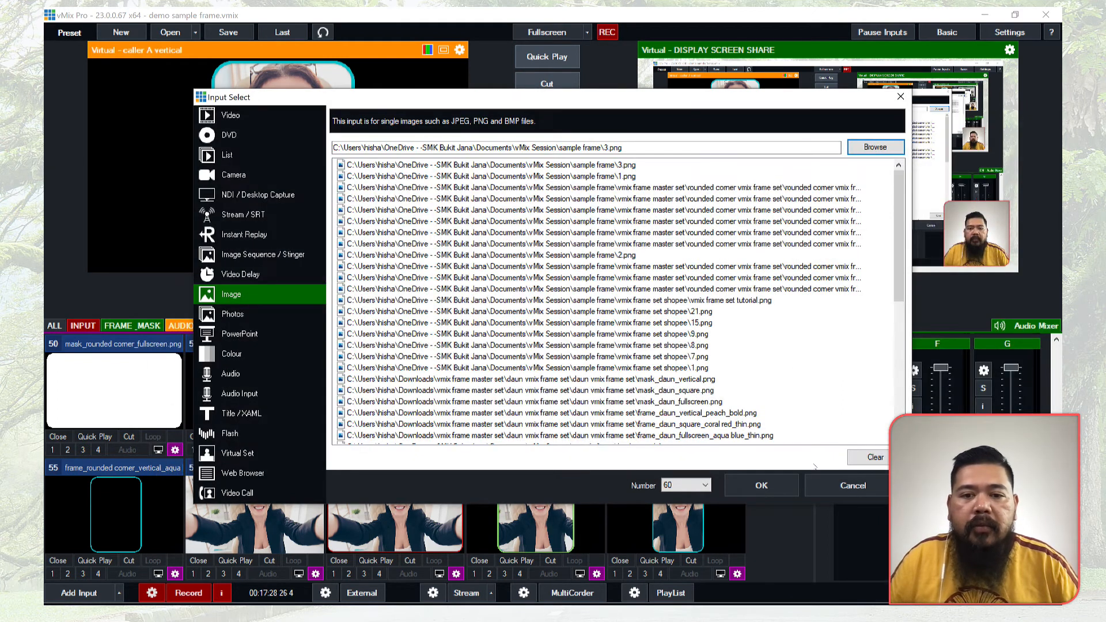
{"action": "left_click", "coordinate": [762, 486]}
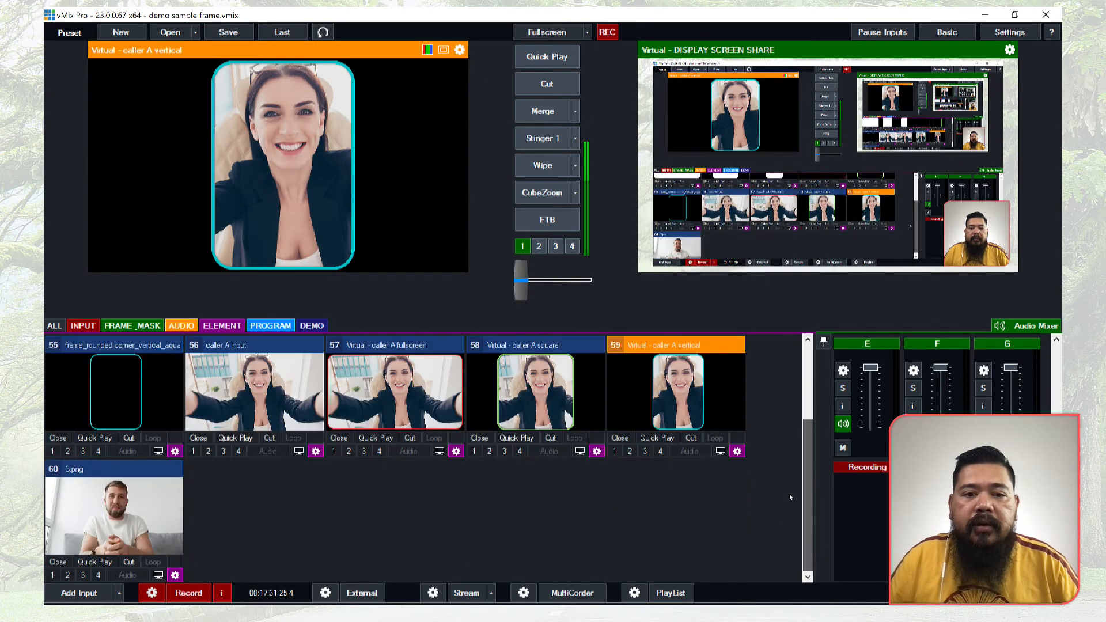
{"action": "left_click", "coordinate": [167, 515]}
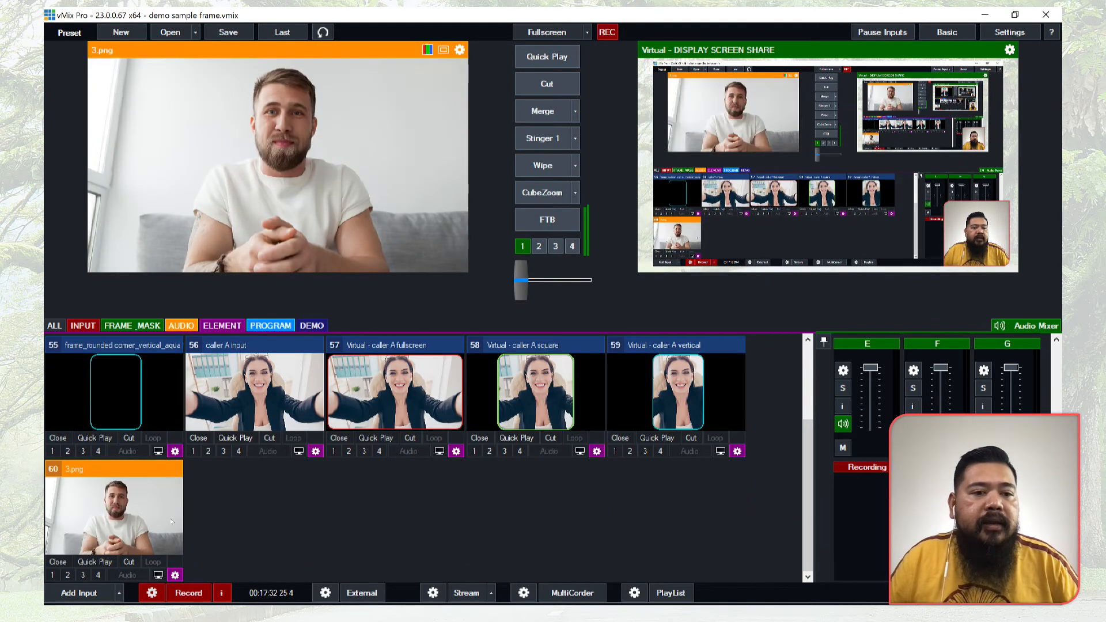
{"action": "left_click", "coordinate": [175, 575]}
{"action": "left_click", "coordinate": [205, 574]}
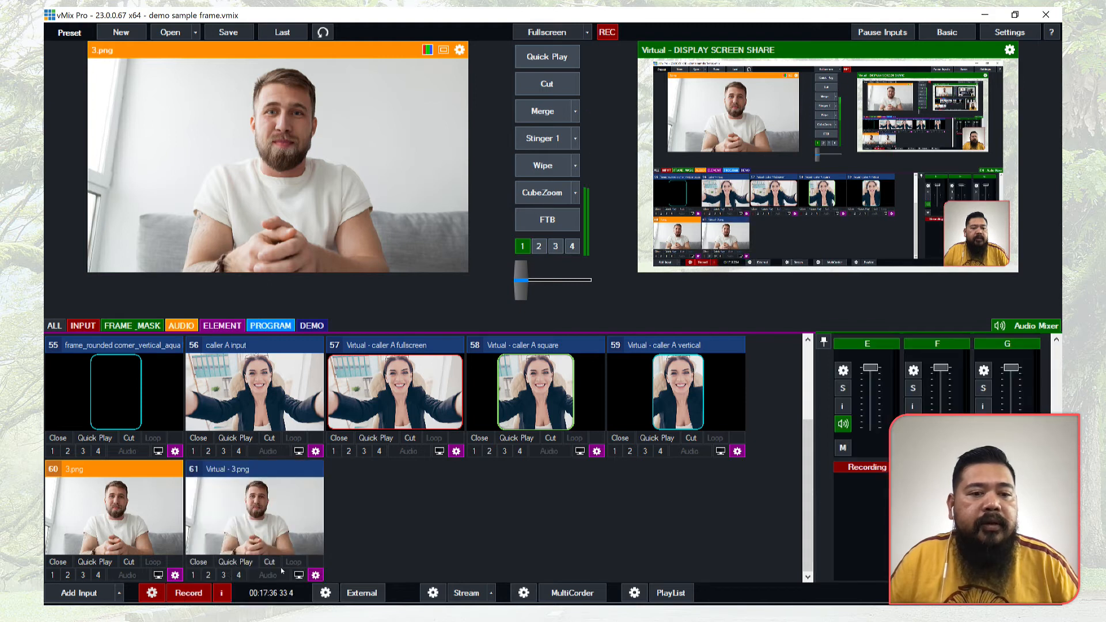
{"action": "left_click", "coordinate": [315, 575]}
{"action": "left_click", "coordinate": [342, 575]}
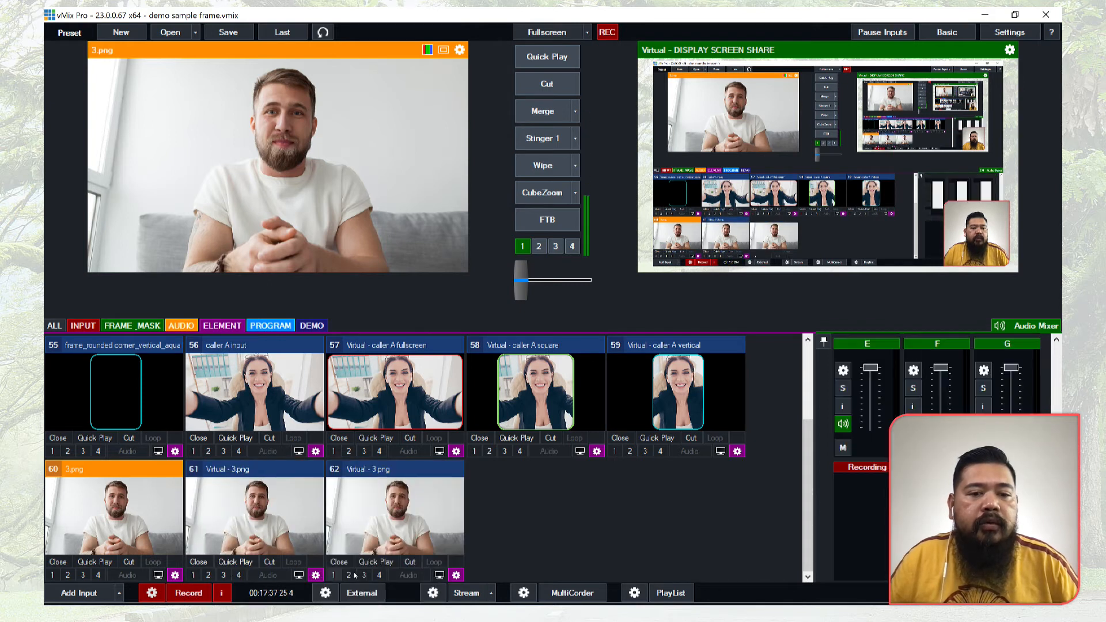
{"action": "left_click", "coordinate": [455, 575]}
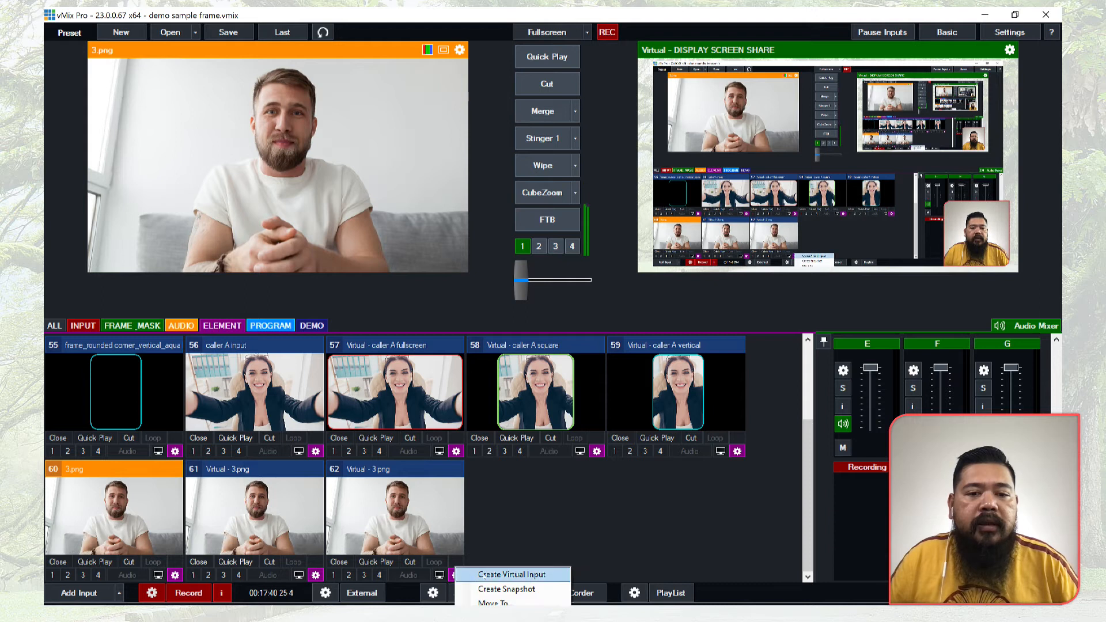
{"action": "left_click", "coordinate": [502, 574]}
{"action": "left_click", "coordinate": [276, 534]}
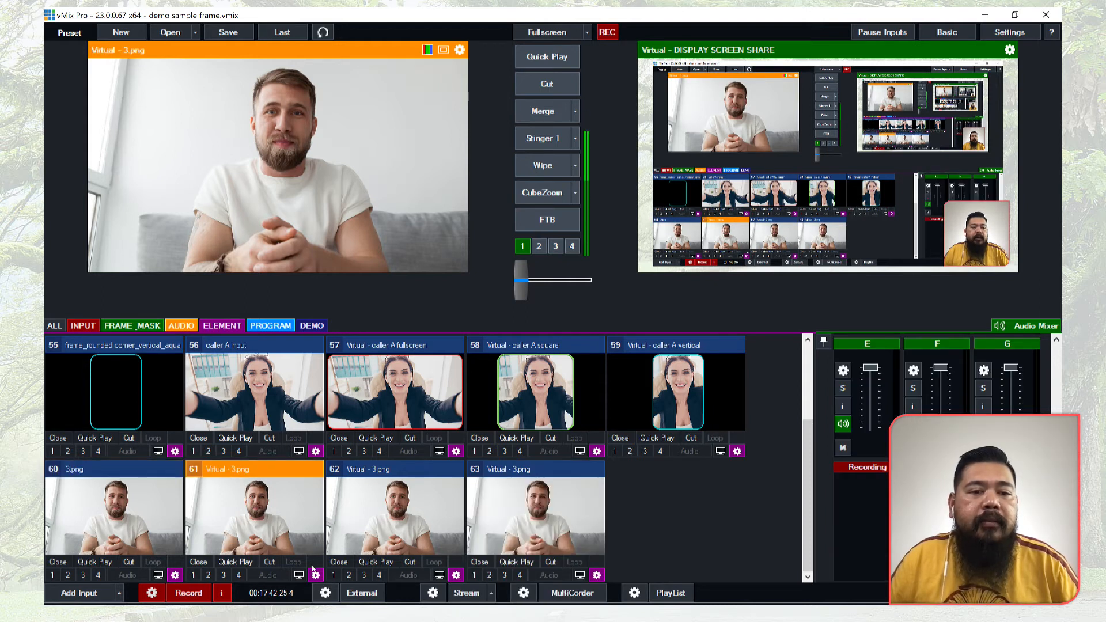
{"action": "left_click", "coordinate": [315, 575]}
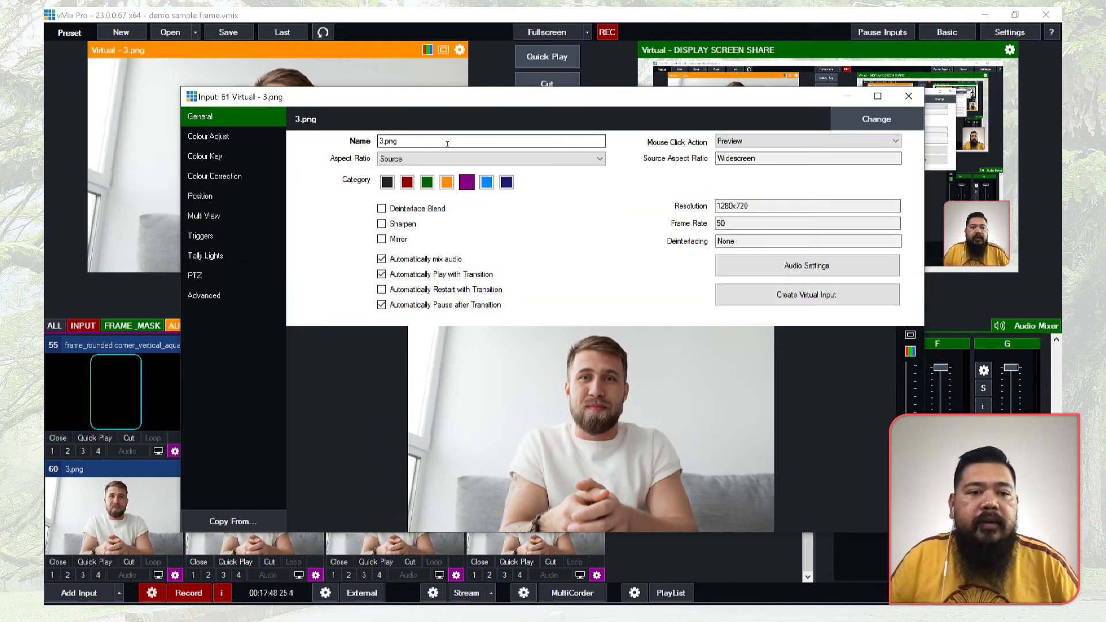
{"action": "left_click", "coordinate": [908, 96]}
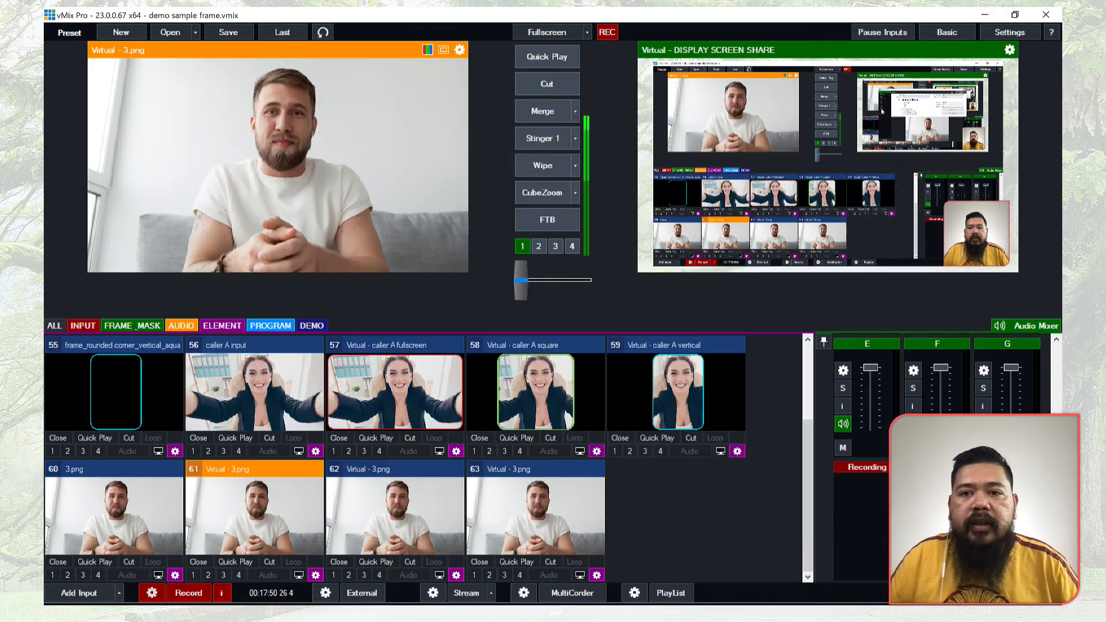
{"action": "left_click", "coordinate": [476, 561]}
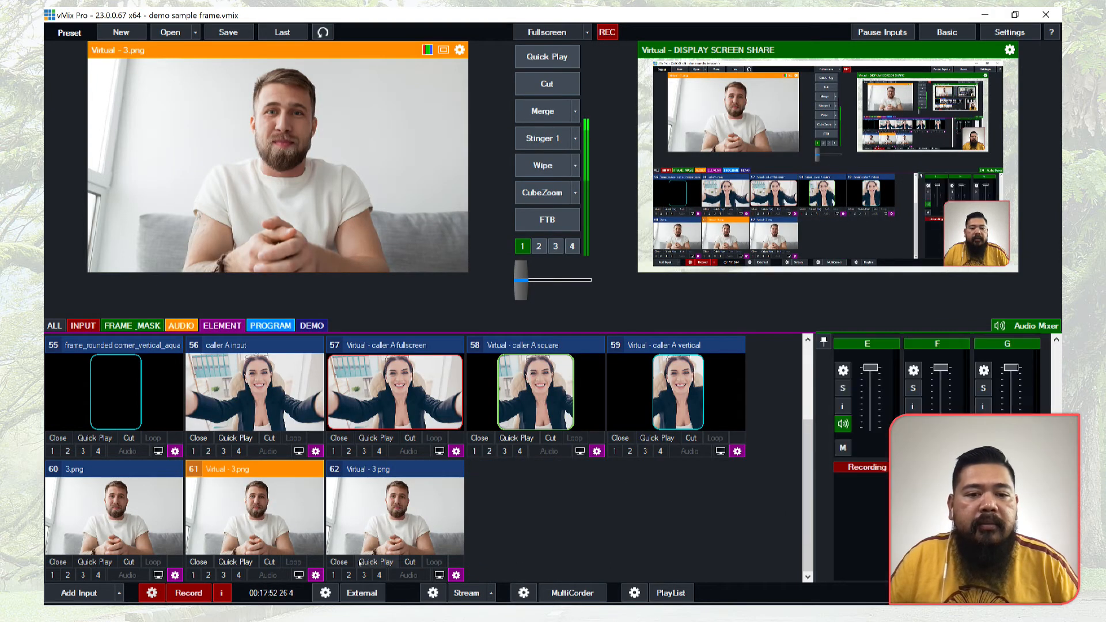
{"action": "left_click", "coordinate": [338, 561]}
{"action": "left_click", "coordinate": [198, 562]}
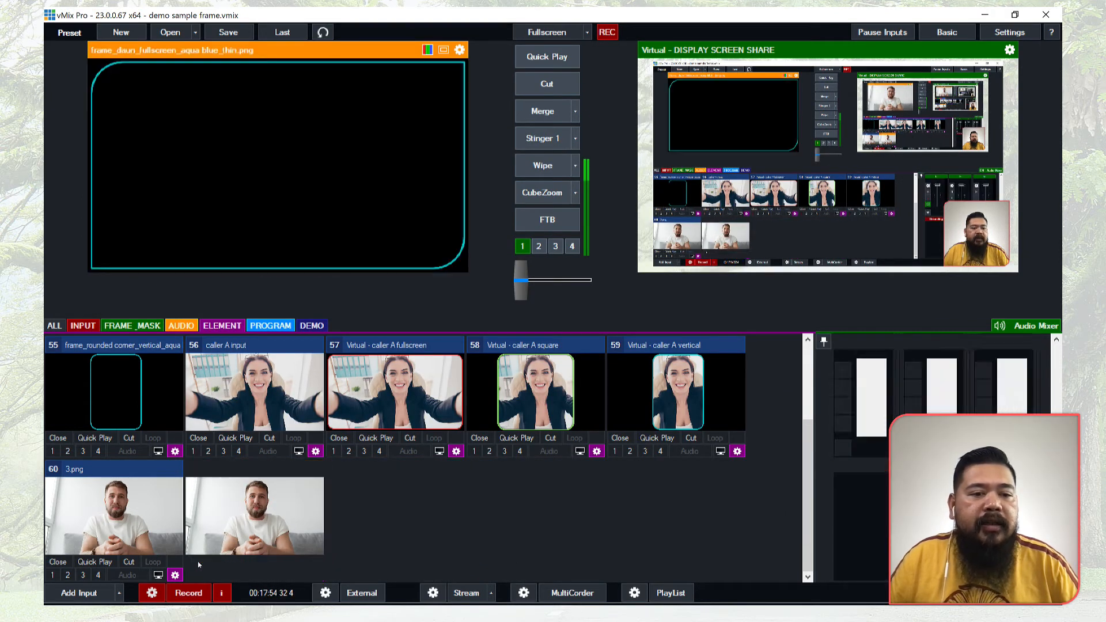
Rename the 3.png image input, number 60, as caller B.
{"action": "left_click", "coordinate": [175, 575]}
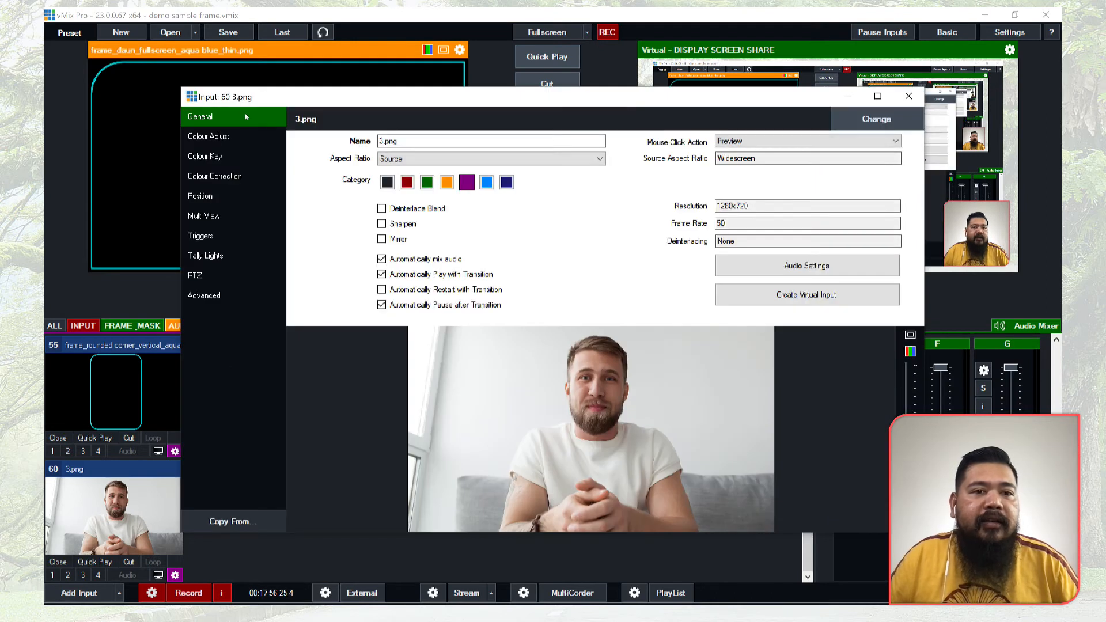
{"action": "double_click", "coordinate": [457, 141]}
{"action": "double_click", "coordinate": [458, 141]}
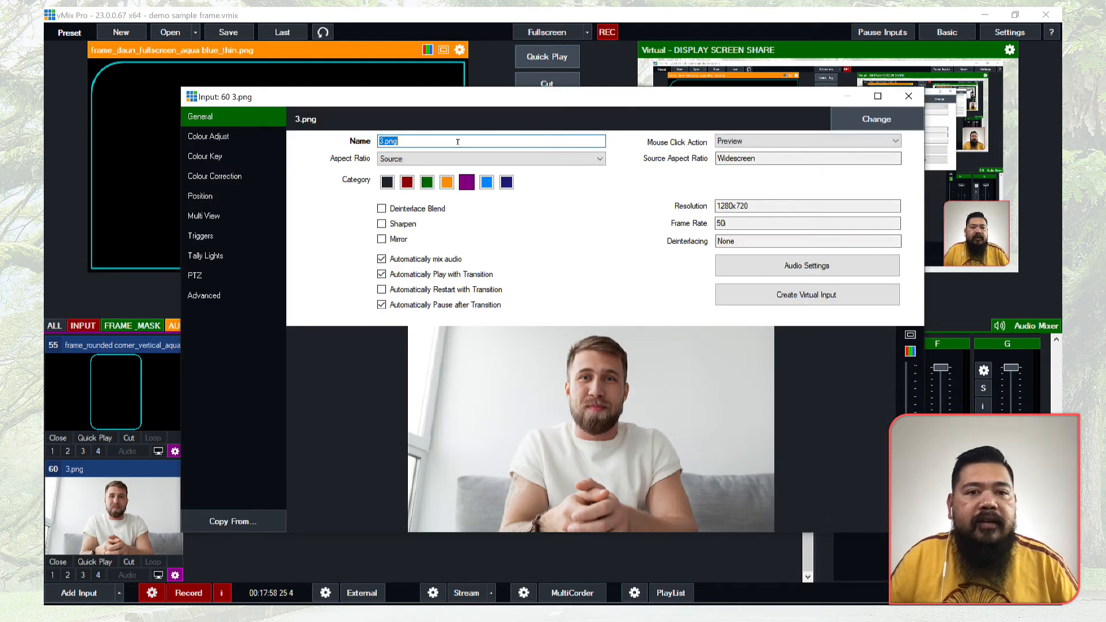
{"action": "type", "text": "caller"}
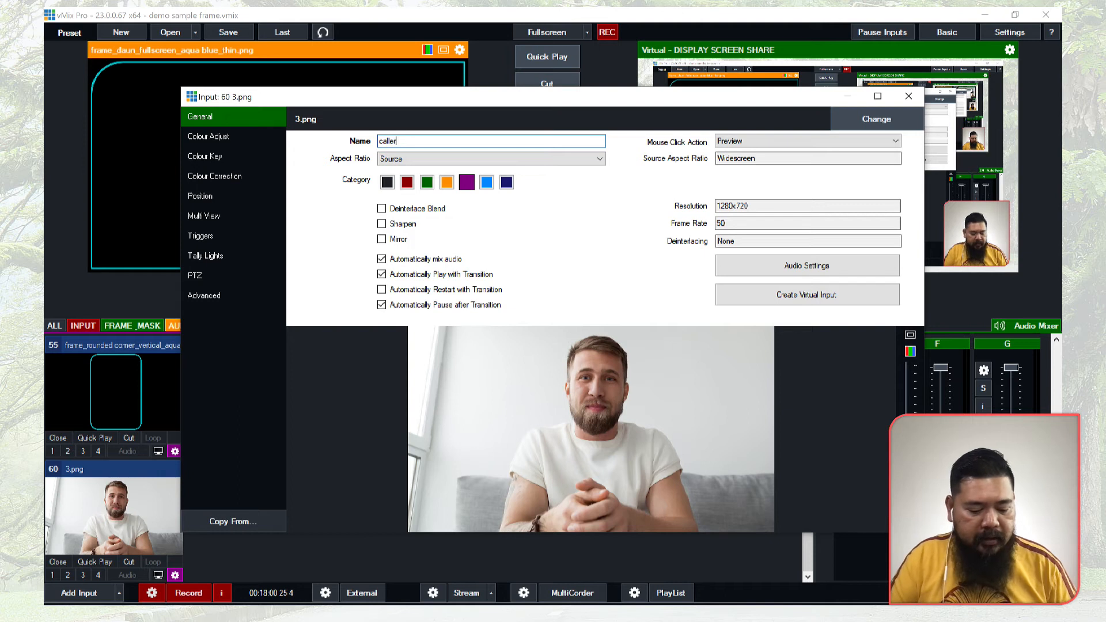
{"action": "type", "text": " B"}
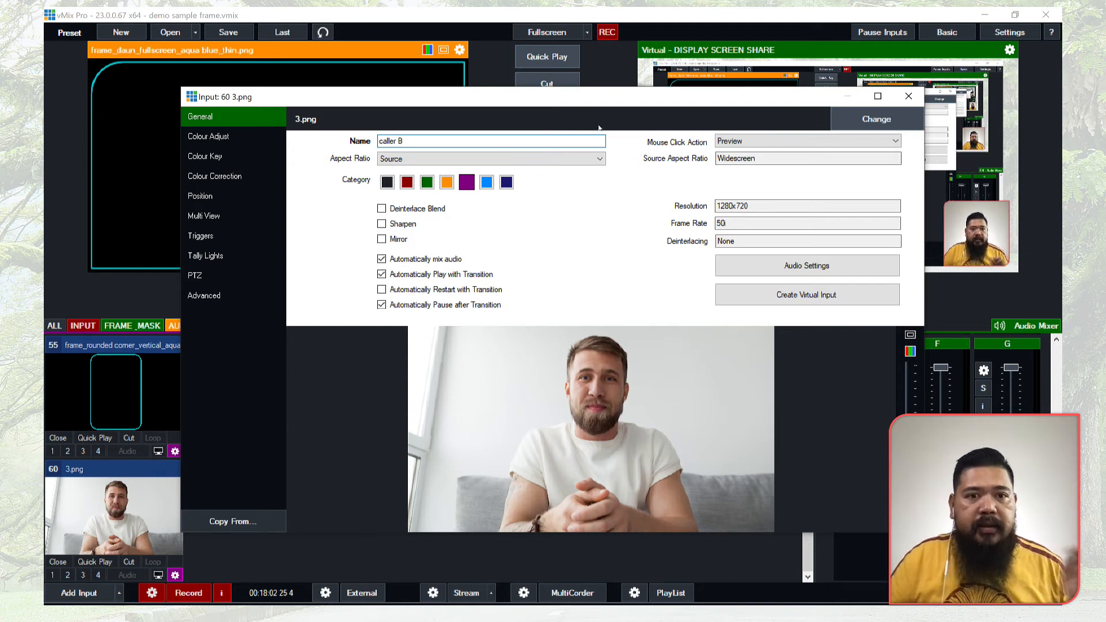
{"action": "left_click", "coordinate": [908, 96]}
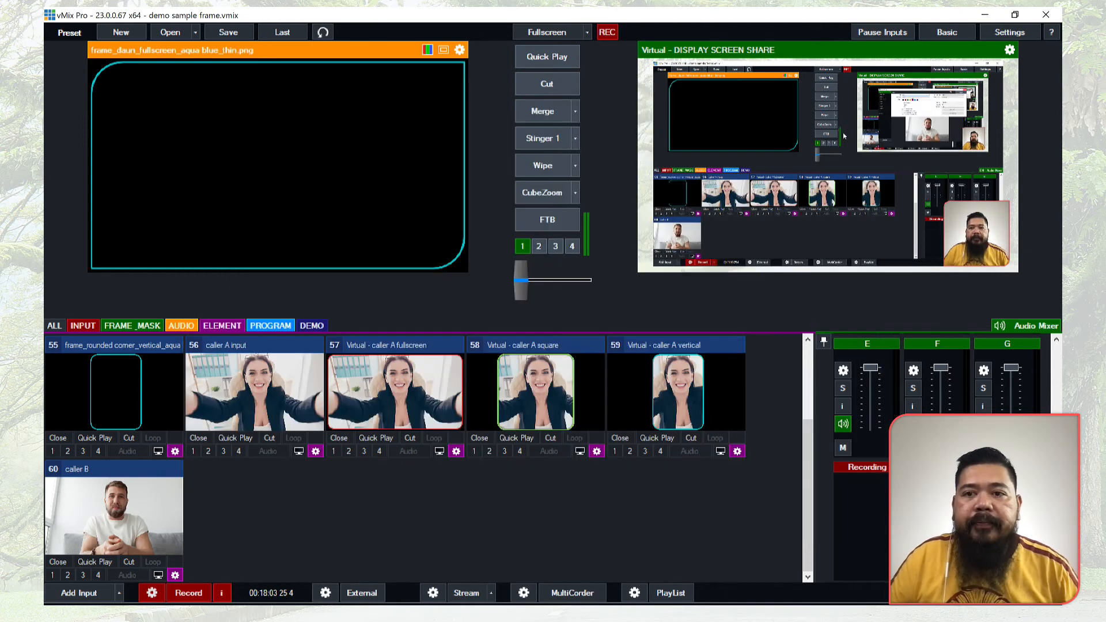
Create three chained virtual inputs, numbers 61 to 63, starting from the caller B input.
{"action": "left_click", "coordinate": [174, 575]}
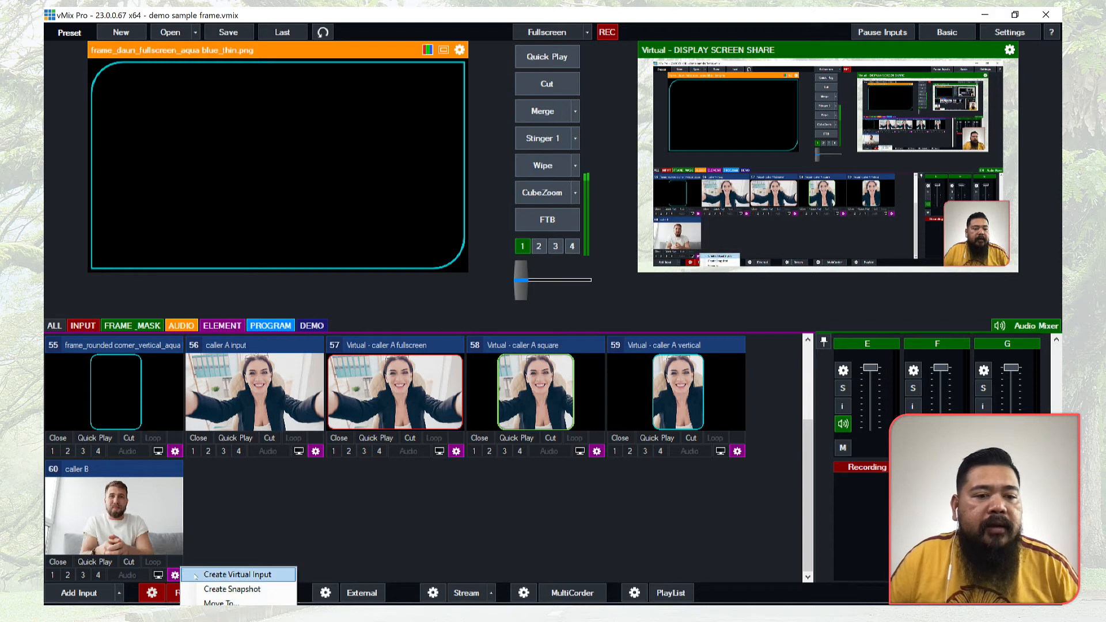
{"action": "left_click", "coordinate": [238, 574]}
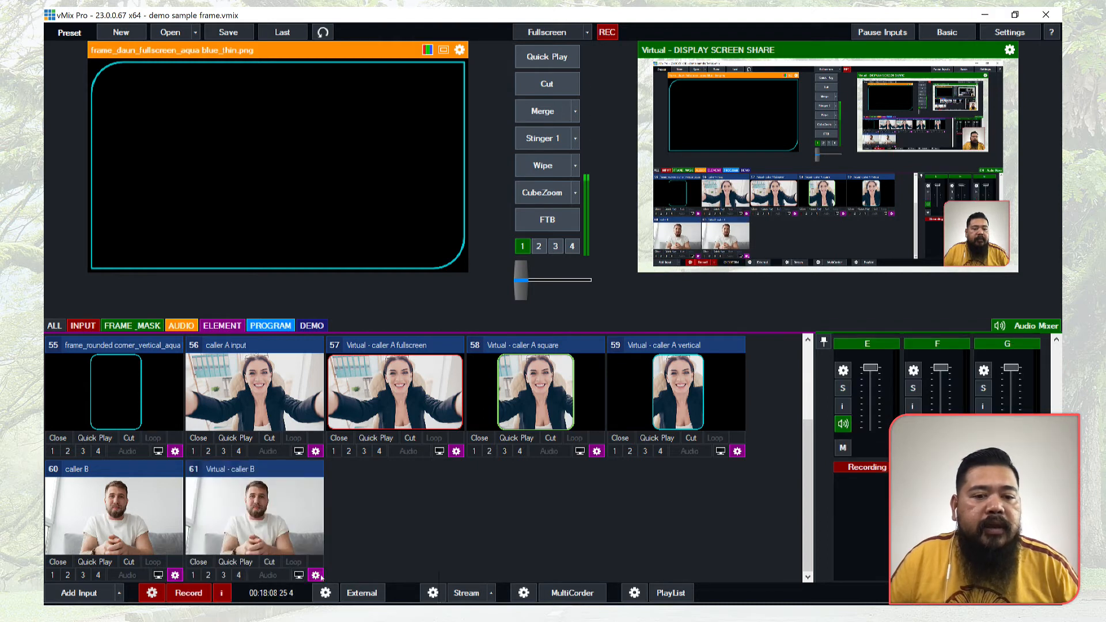
{"action": "left_click", "coordinate": [316, 575]}
{"action": "left_click", "coordinate": [360, 573]}
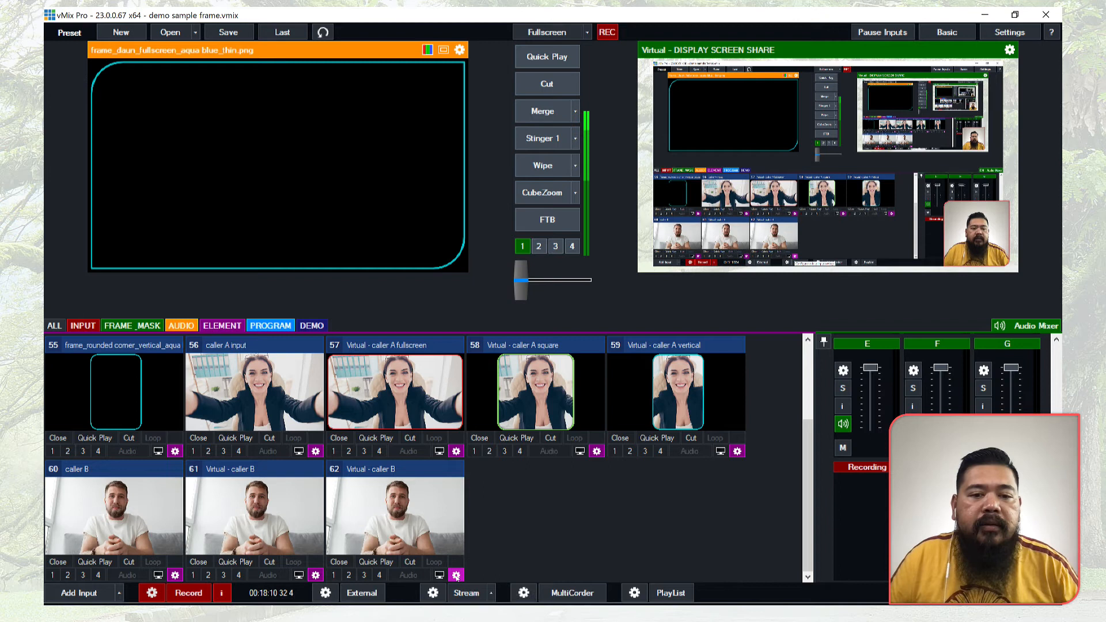
{"action": "left_click", "coordinate": [456, 575]}
{"action": "left_click", "coordinate": [506, 575]}
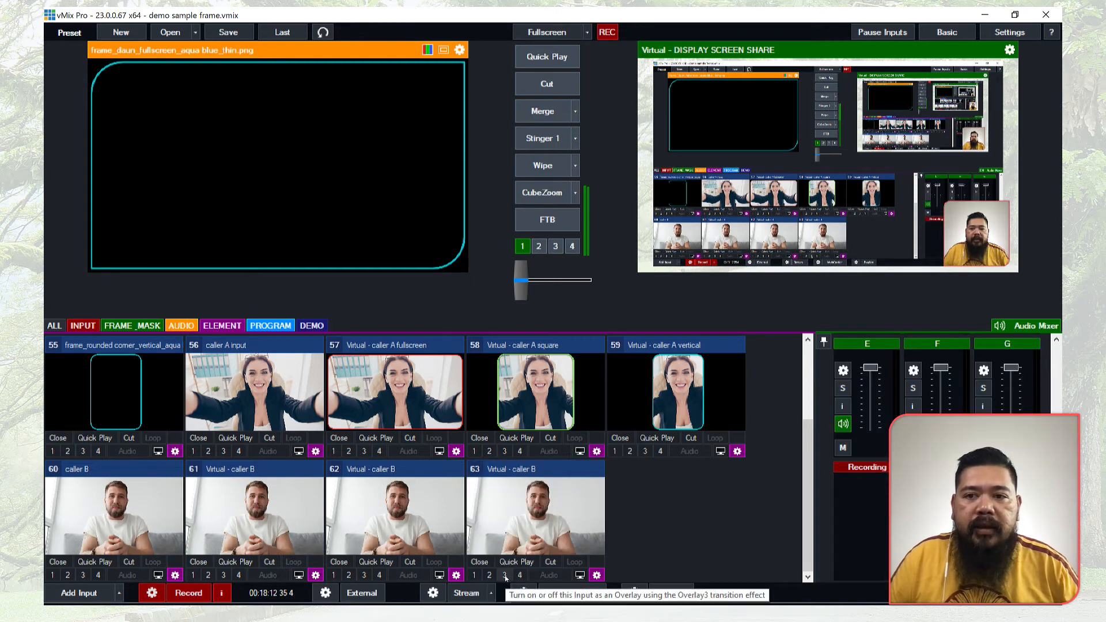
Rename virtual input 61 as caller B fullscreen and set its colour key's Key/Fill Input to 50 mask_rounded corner_fullscreen.png.
{"action": "left_click", "coordinate": [242, 530]}
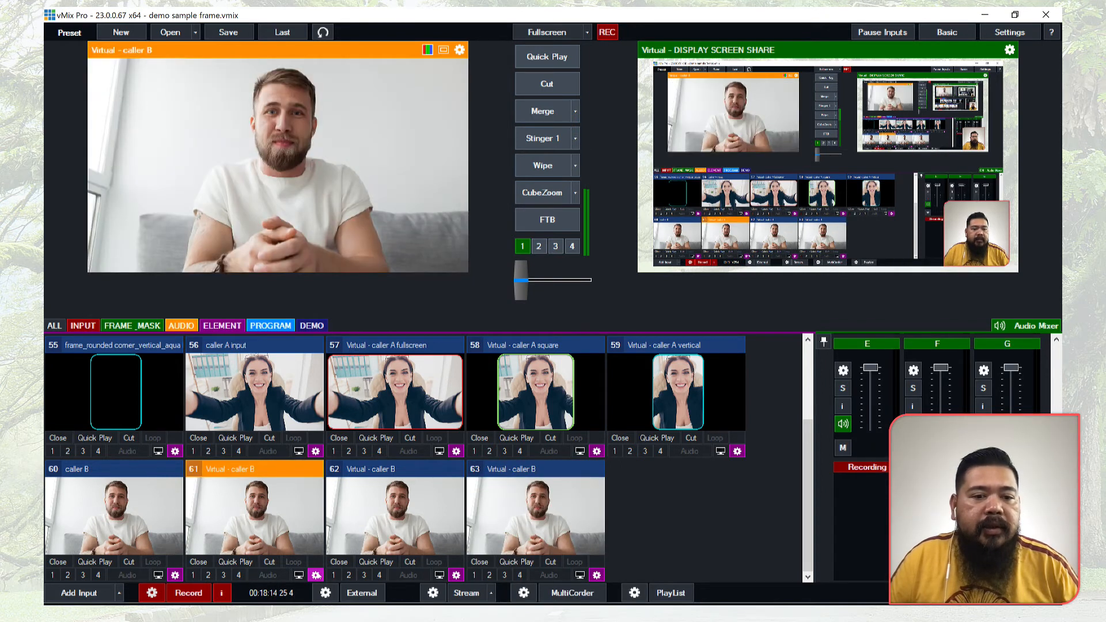
{"action": "right_click", "coordinate": [242, 530]}
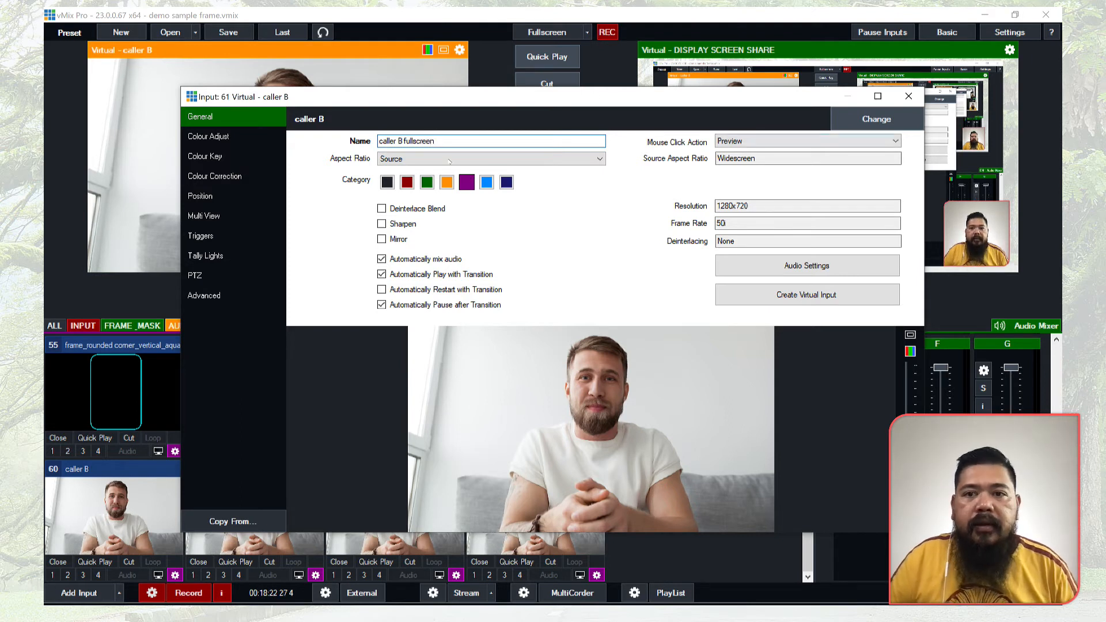
{"action": "left_click", "coordinate": [205, 156]}
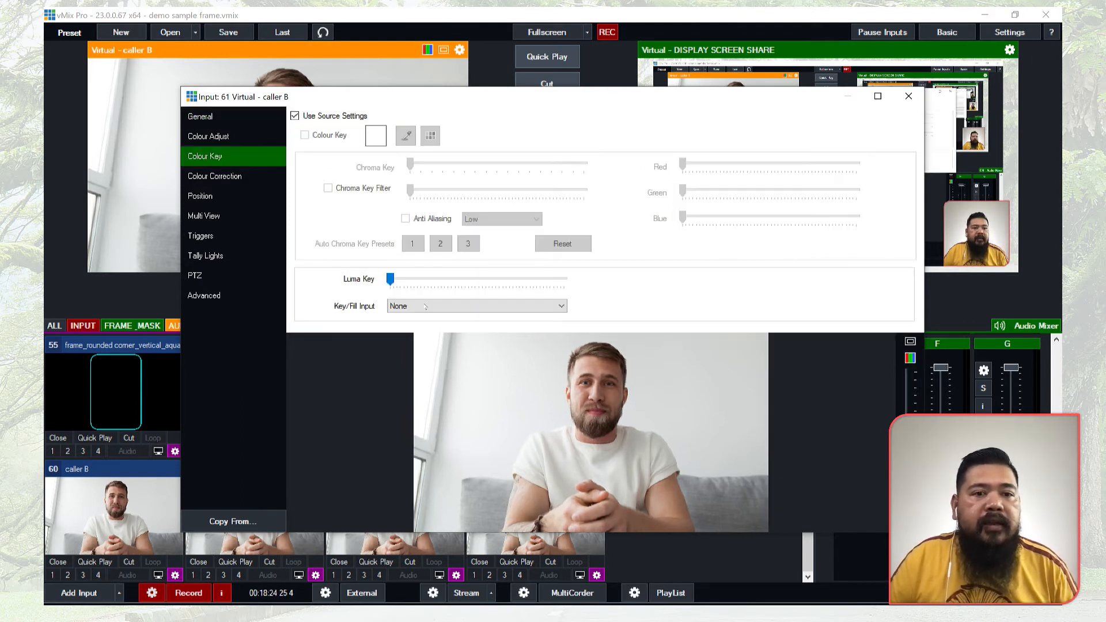
{"action": "left_click", "coordinate": [434, 307]}
{"action": "left_click_drag", "start_coordinate": [559, 380], "coordinate": [557, 504]}
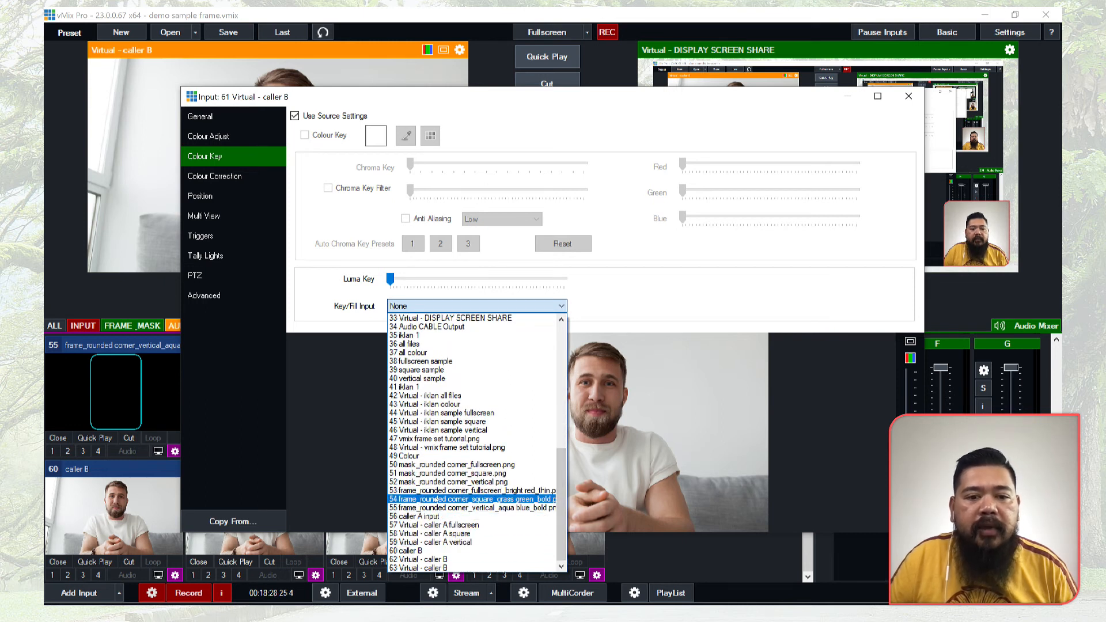
{"action": "left_click", "coordinate": [472, 464]}
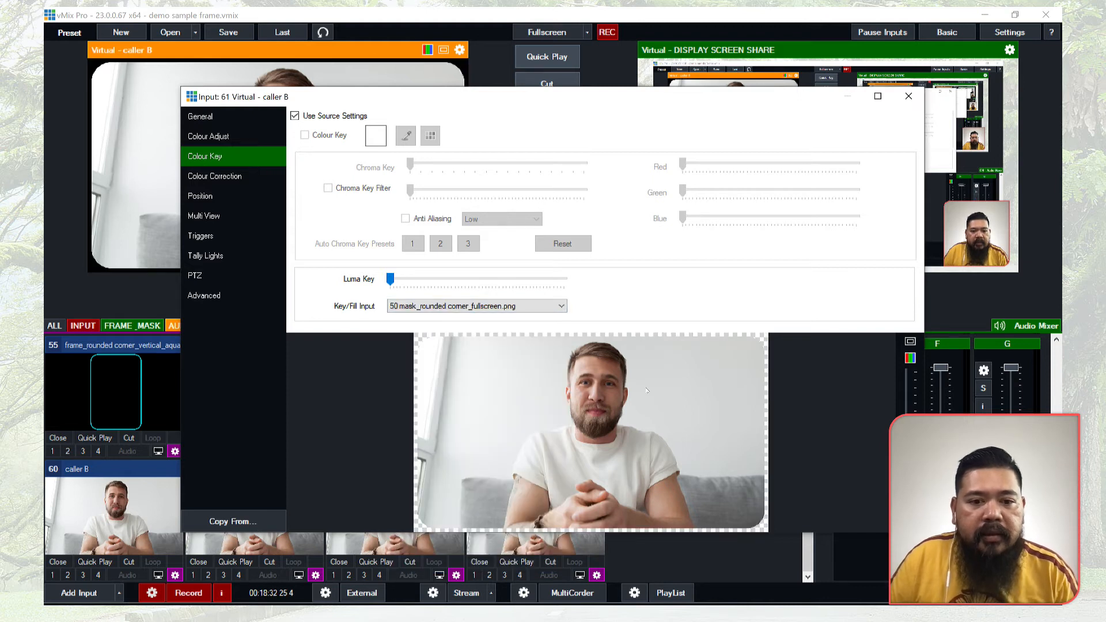
Assign the input 53 frame_rounded corner_fullscreen_bright red_thin to multi view layer 1 of virtual input 61.
{"action": "left_click", "coordinate": [210, 216]}
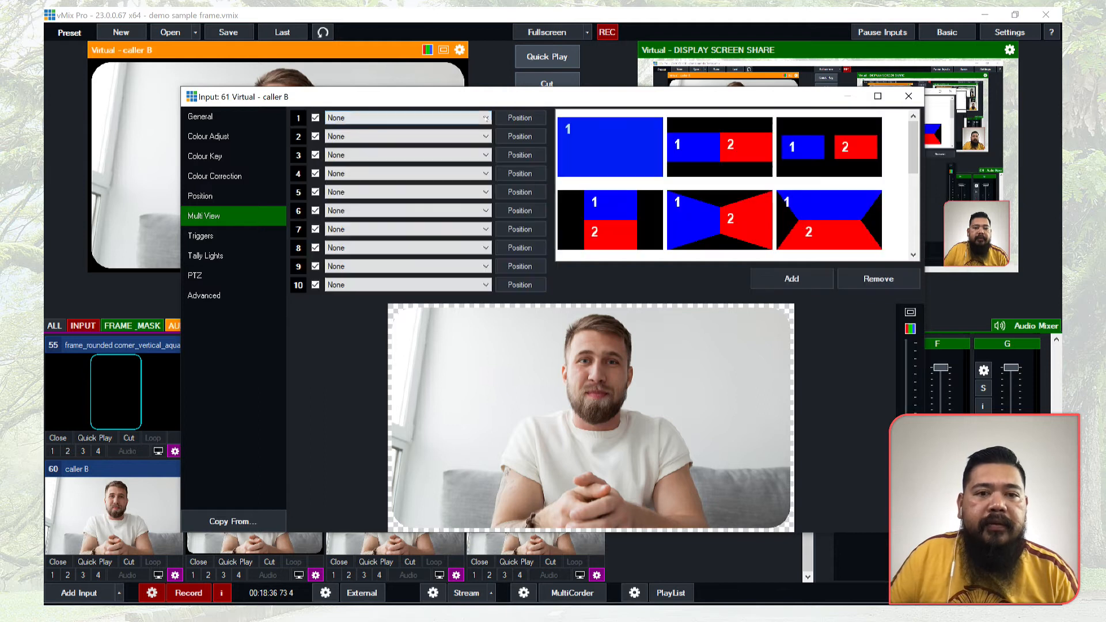
{"action": "left_click", "coordinate": [486, 118]}
{"action": "left_click_drag", "start_coordinate": [483, 146], "coordinate": [483, 272]}
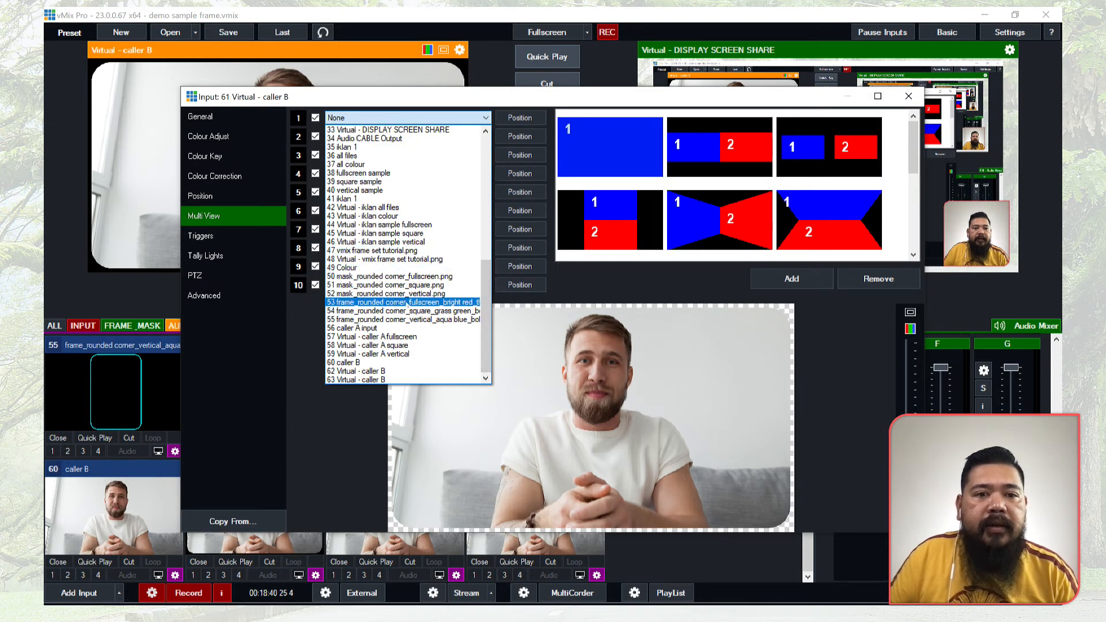
{"action": "left_click", "coordinate": [406, 302]}
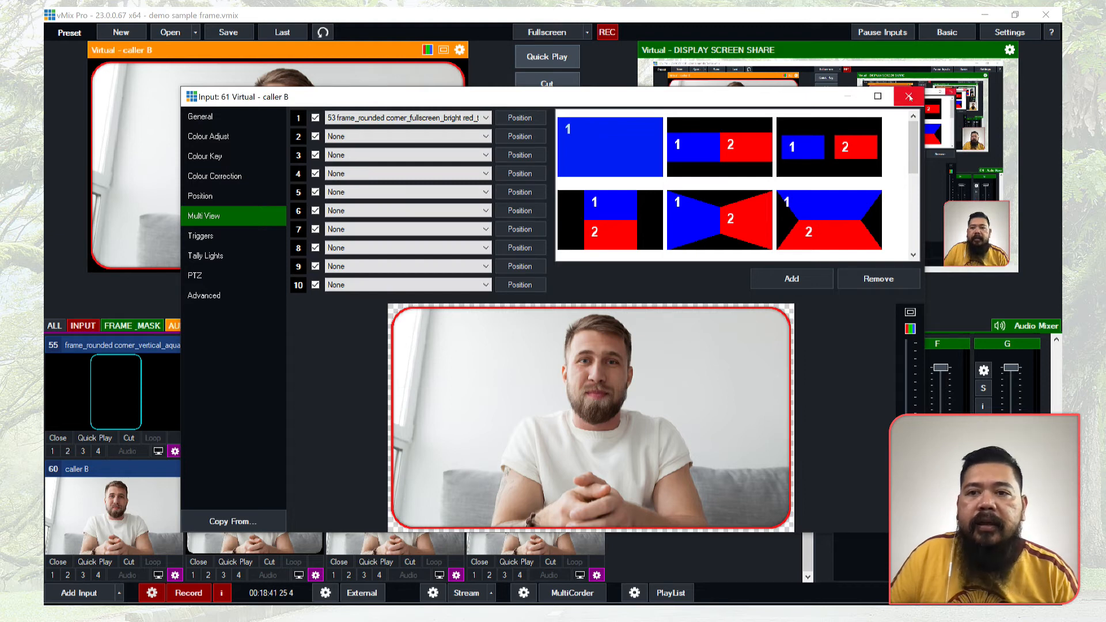
{"action": "left_click", "coordinate": [908, 96]}
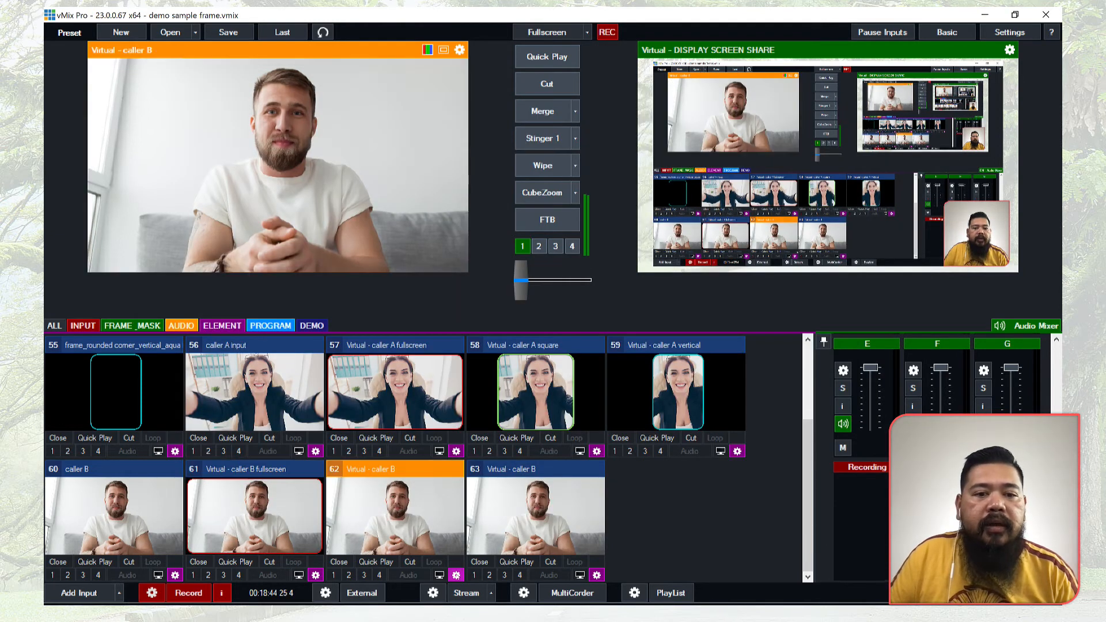
Rename virtual input 62 as caller B square and set its colour key's Key/Fill Input to 51 mask_rounded corner_square.png.
{"action": "left_click", "coordinate": [456, 575]}
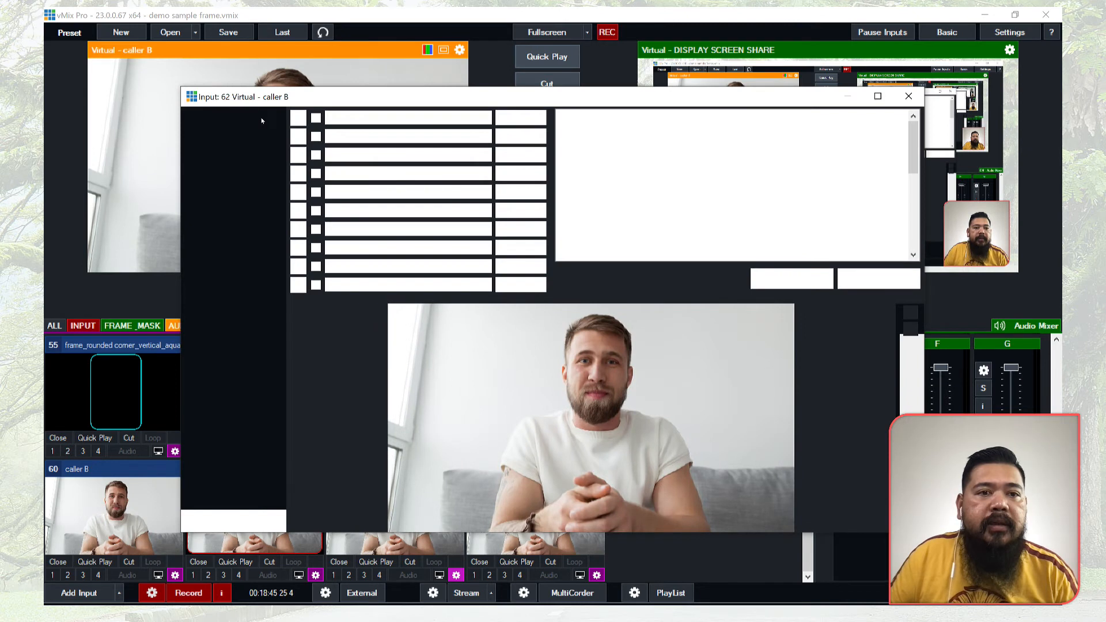
{"action": "left_click", "coordinate": [261, 118]}
{"action": "left_click", "coordinate": [495, 140]}
{"action": "type", "text": "square"}
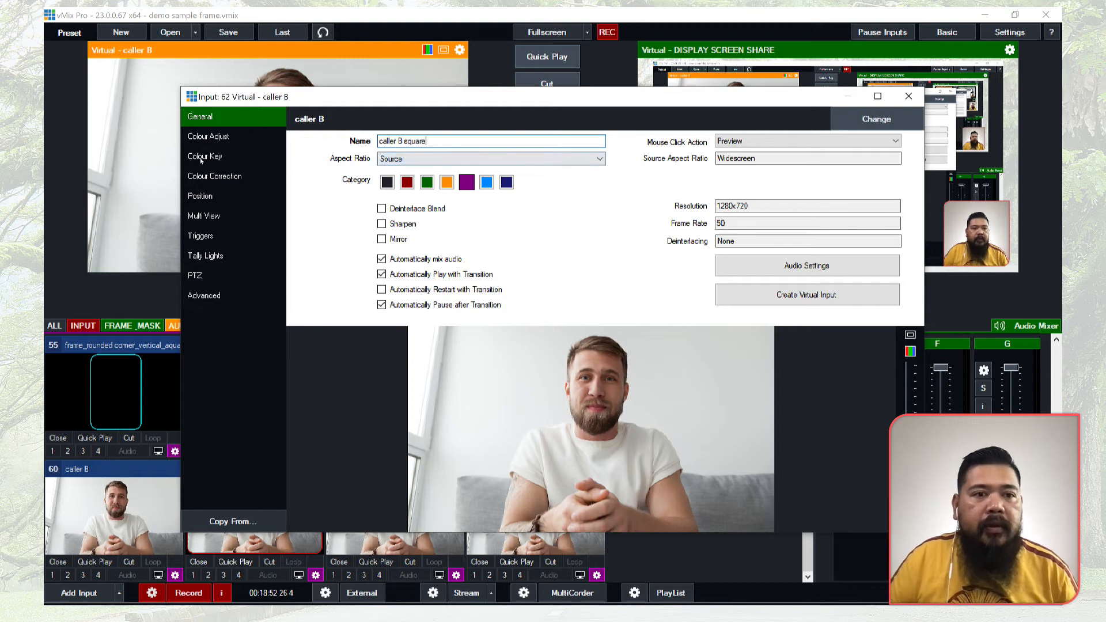
{"action": "left_click", "coordinate": [201, 160]}
{"action": "left_click", "coordinate": [553, 306]}
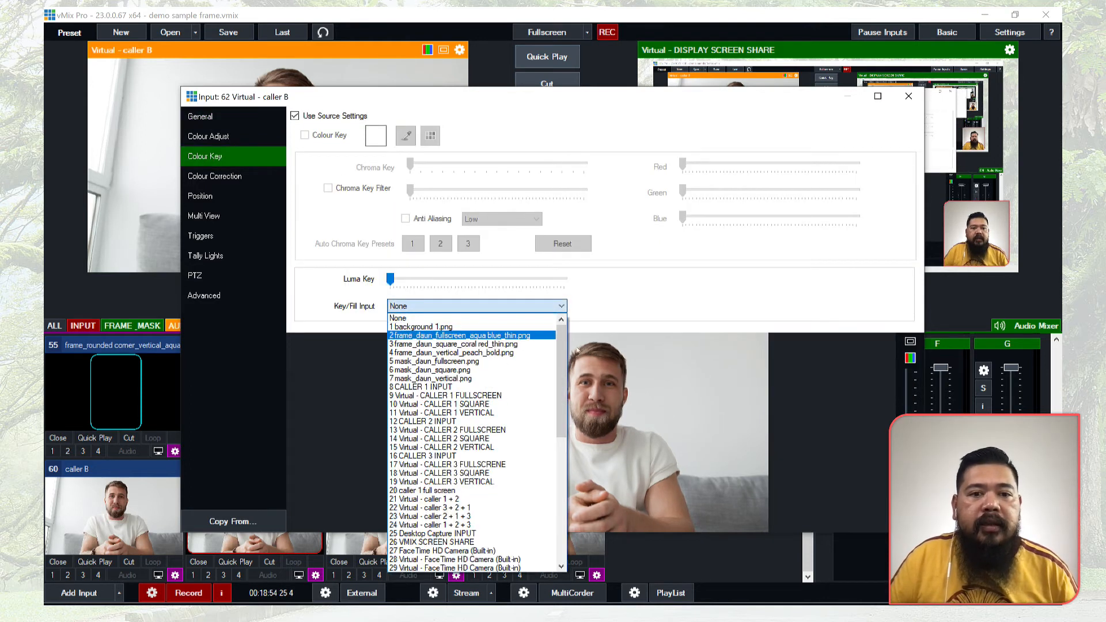
{"action": "left_click_drag", "start_coordinate": [562, 380], "coordinate": [561, 506]}
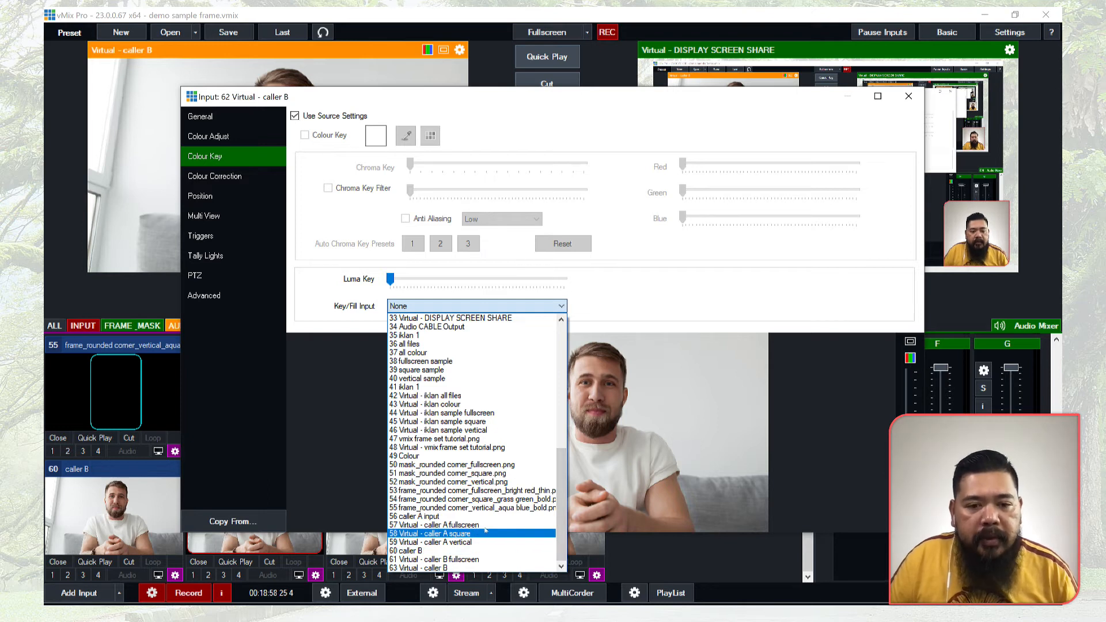
{"action": "left_click", "coordinate": [506, 474]}
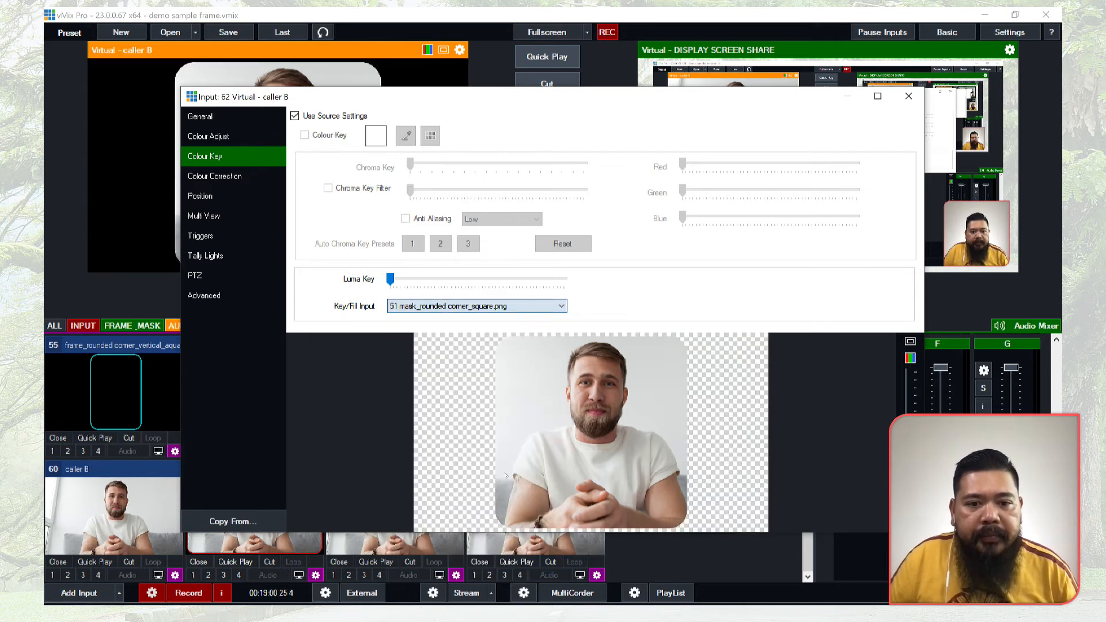
Assign the input 54 frame_rounded corner_square_grass green_bold to multi view layer 1 of virtual input 62.
{"action": "left_click", "coordinate": [203, 216]}
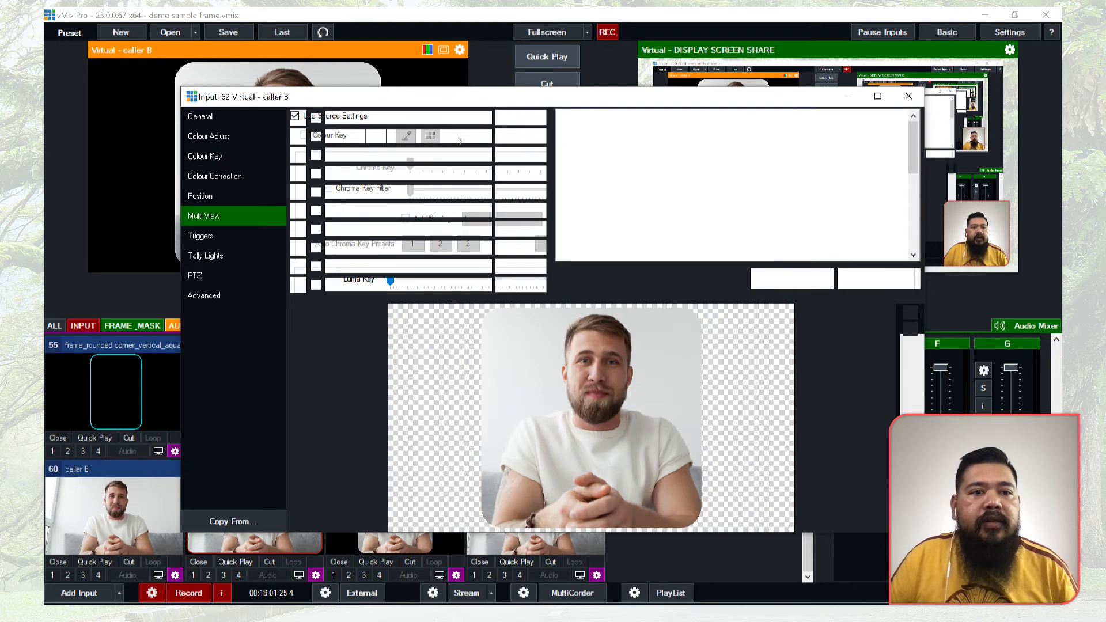
{"action": "left_click", "coordinate": [489, 117]}
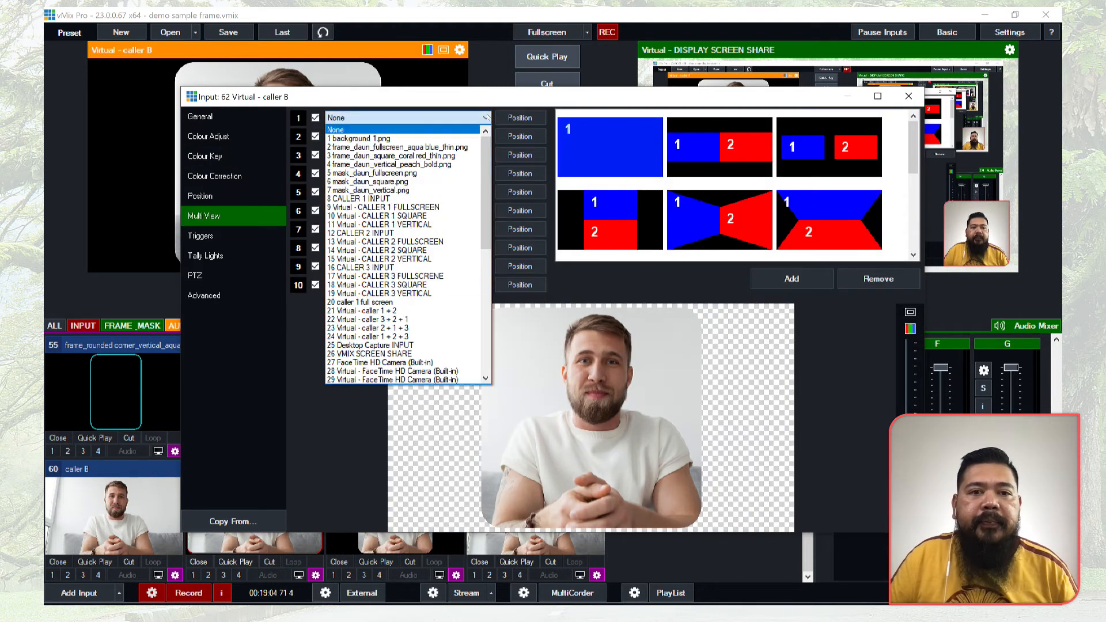
{"action": "left_click_drag", "start_coordinate": [485, 164], "coordinate": [485, 297]}
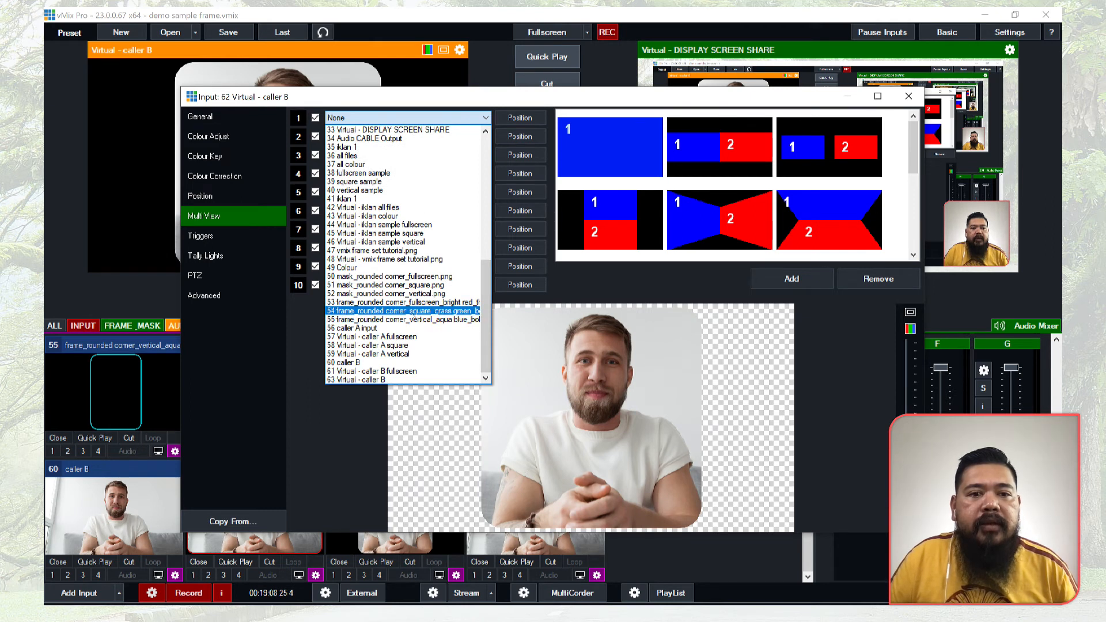
{"action": "left_click", "coordinate": [429, 311]}
{"action": "left_click", "coordinate": [908, 96]}
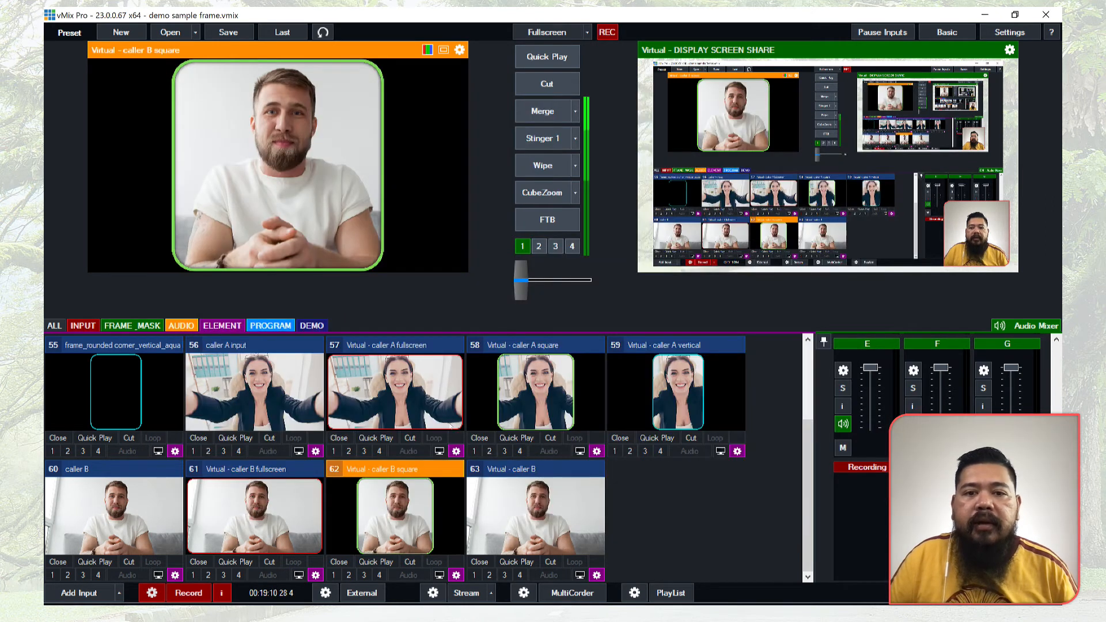
Rename virtual input 63 as caller B vertical and set its colour key's Key/Fill Input to 52 mask_rounded corner_vertical.png.
{"action": "left_click", "coordinate": [603, 547]}
{"action": "left_click", "coordinate": [598, 575]}
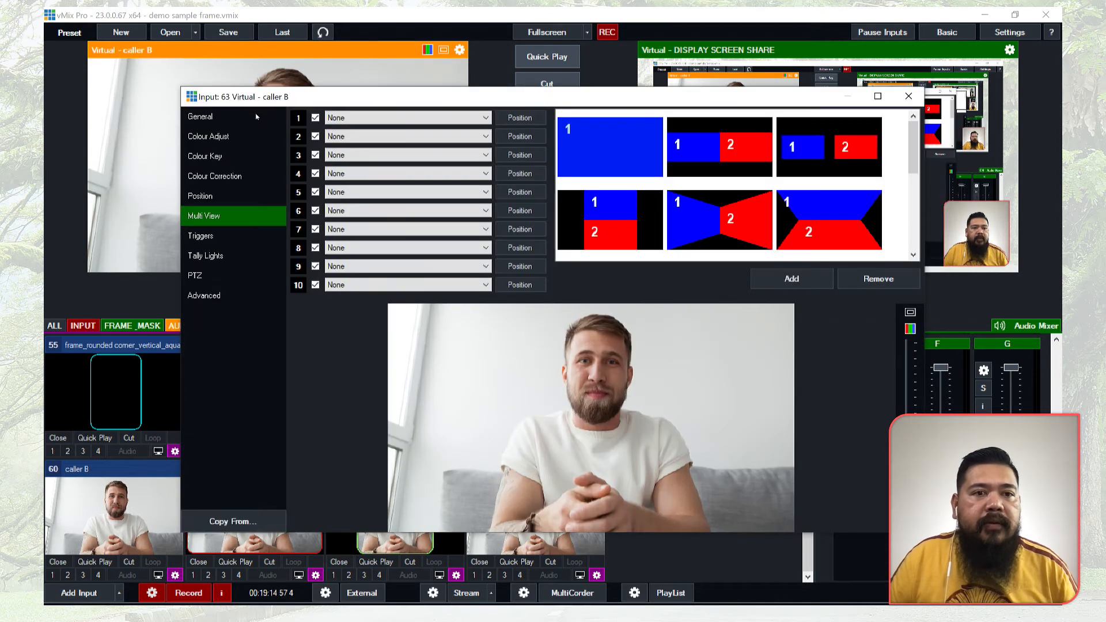
{"action": "left_click", "coordinate": [254, 115]}
{"action": "left_click", "coordinate": [448, 139]}
{"action": "type", "text": "vertical"}
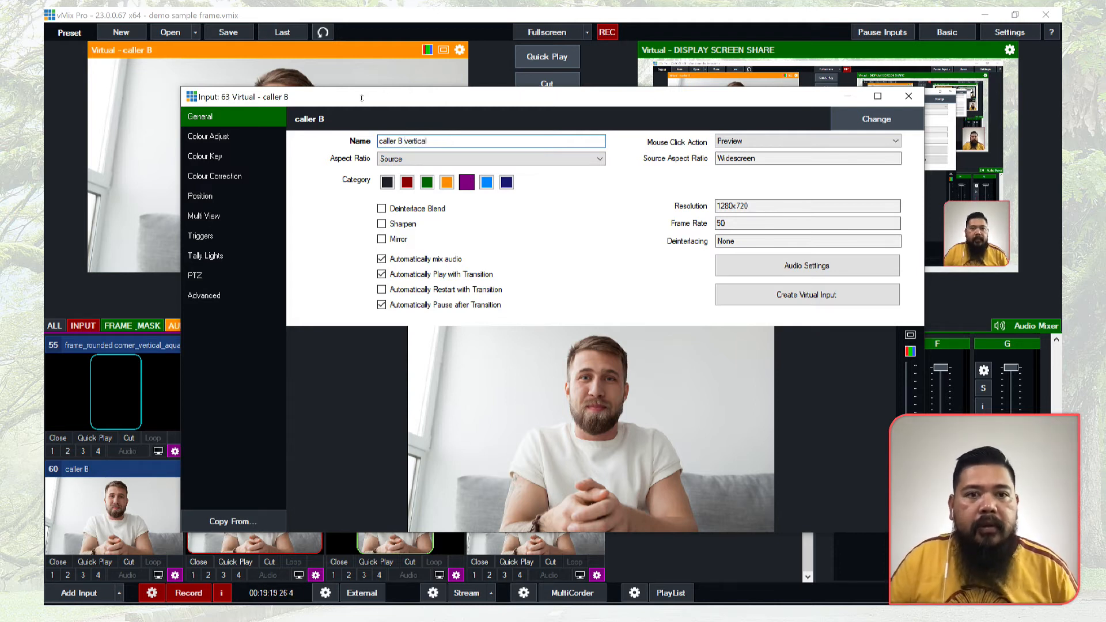
{"action": "left_click", "coordinate": [206, 161]}
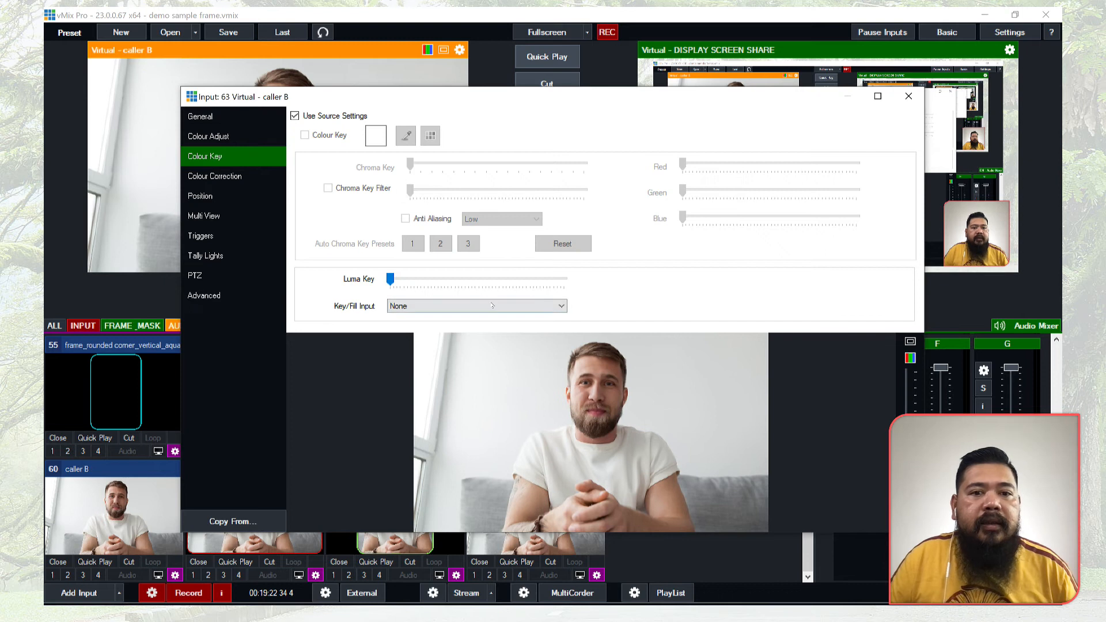
{"action": "left_click", "coordinate": [492, 305]}
{"action": "left_click_drag", "start_coordinate": [562, 369], "coordinate": [554, 491]}
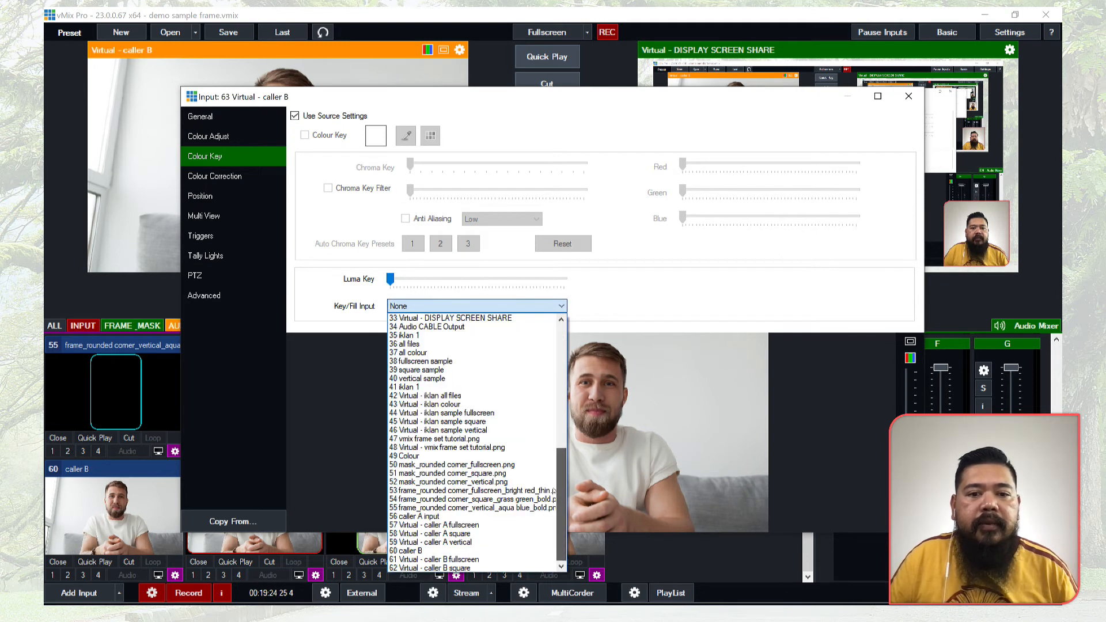
{"action": "left_click", "coordinate": [501, 482]}
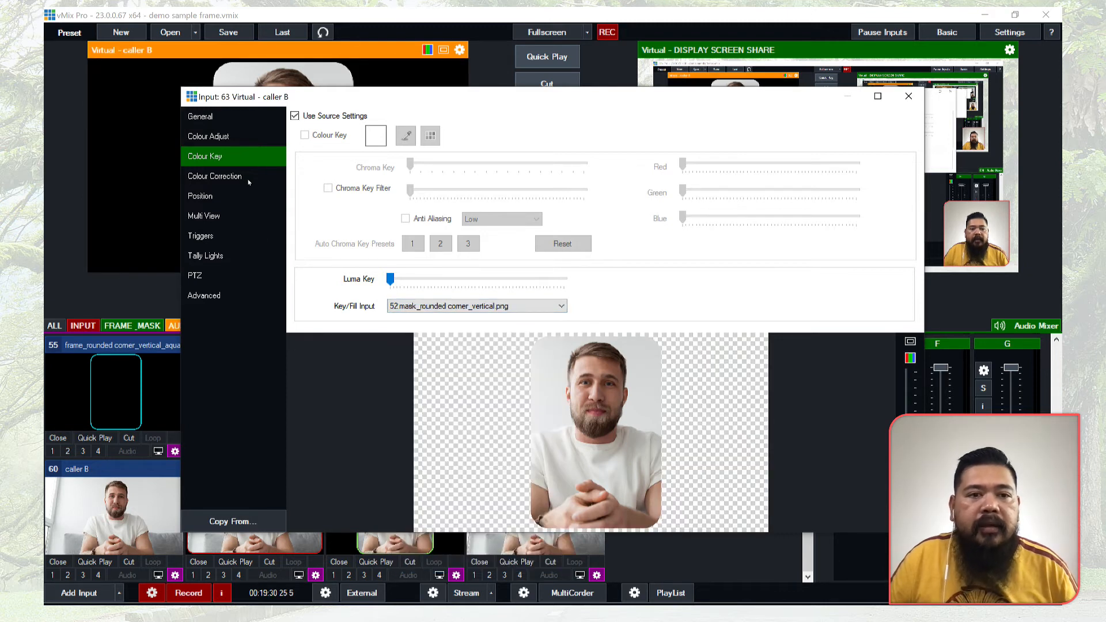
Assign the input 55 frame_rounded corner_vertical_aqua blue_bold to multi view layer 1 of virtual input 63.
{"action": "left_click", "coordinate": [206, 216]}
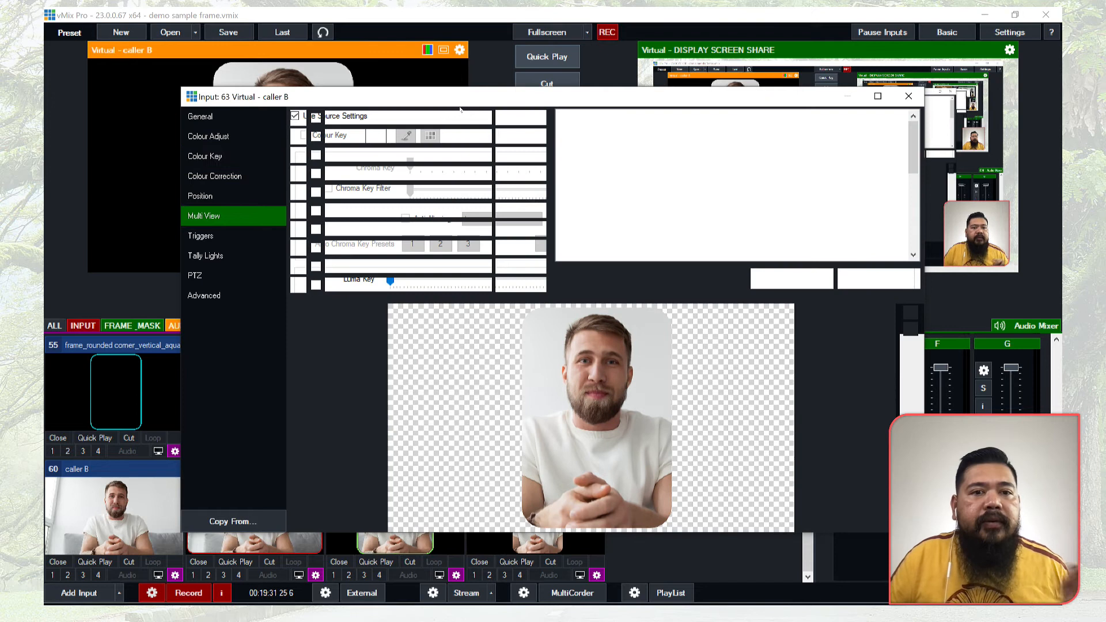
{"action": "left_click", "coordinate": [485, 117]}
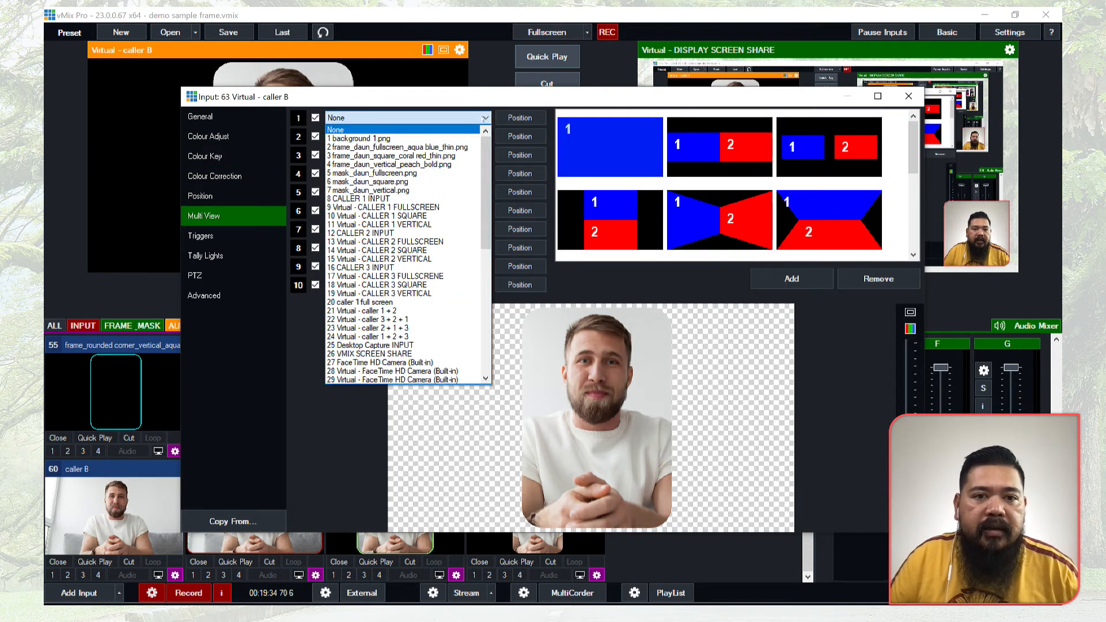
{"action": "left_click_drag", "start_coordinate": [487, 236], "coordinate": [488, 360]}
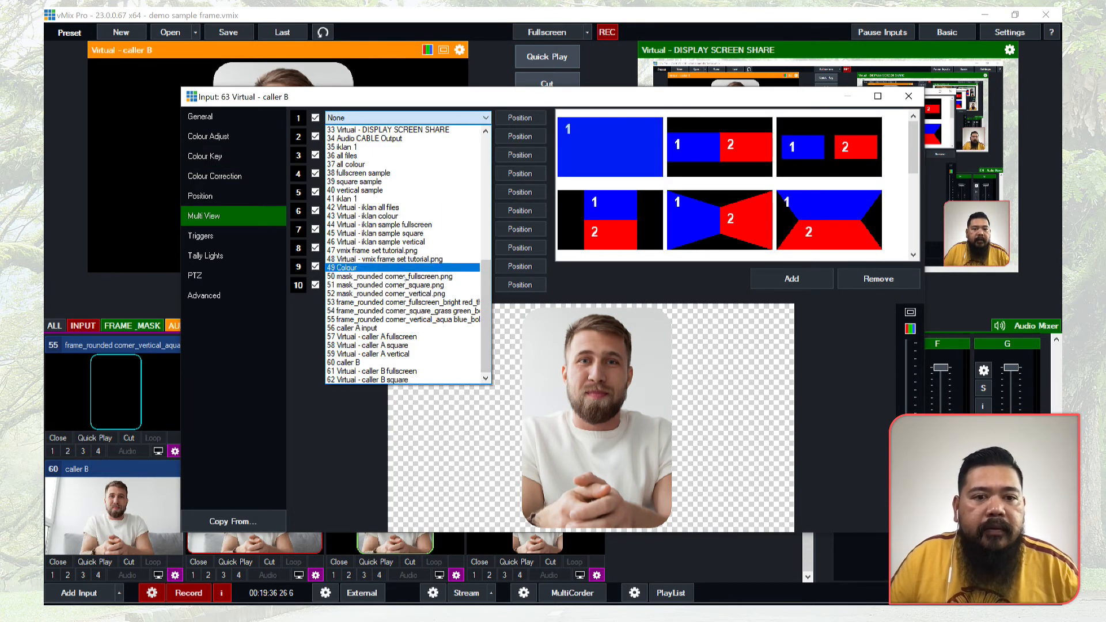
{"action": "left_click", "coordinate": [417, 320]}
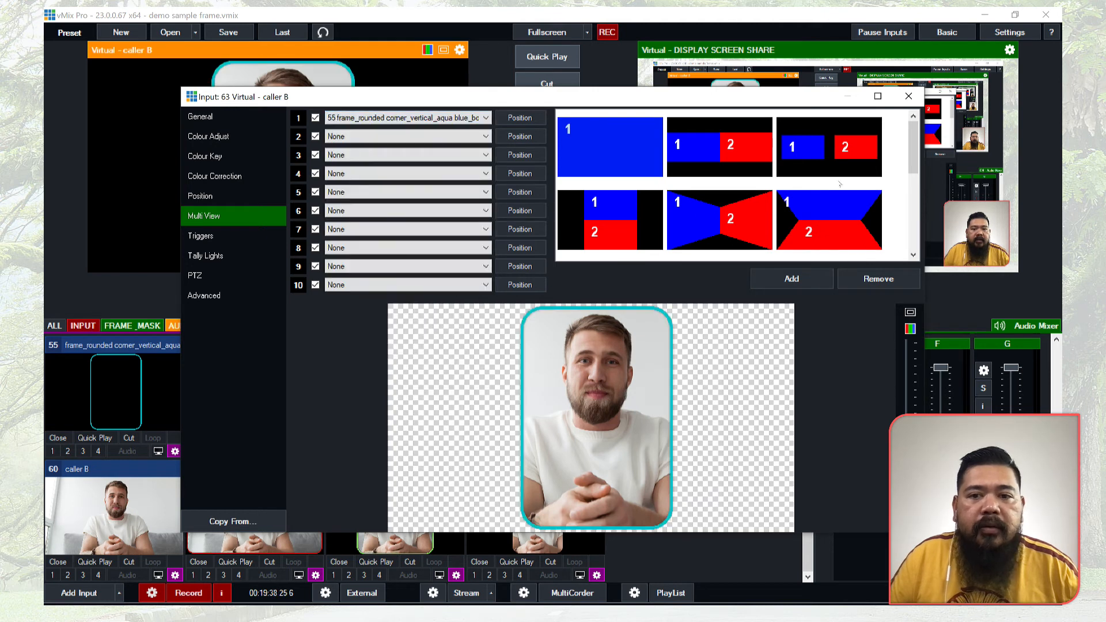
{"action": "left_click", "coordinate": [908, 97]}
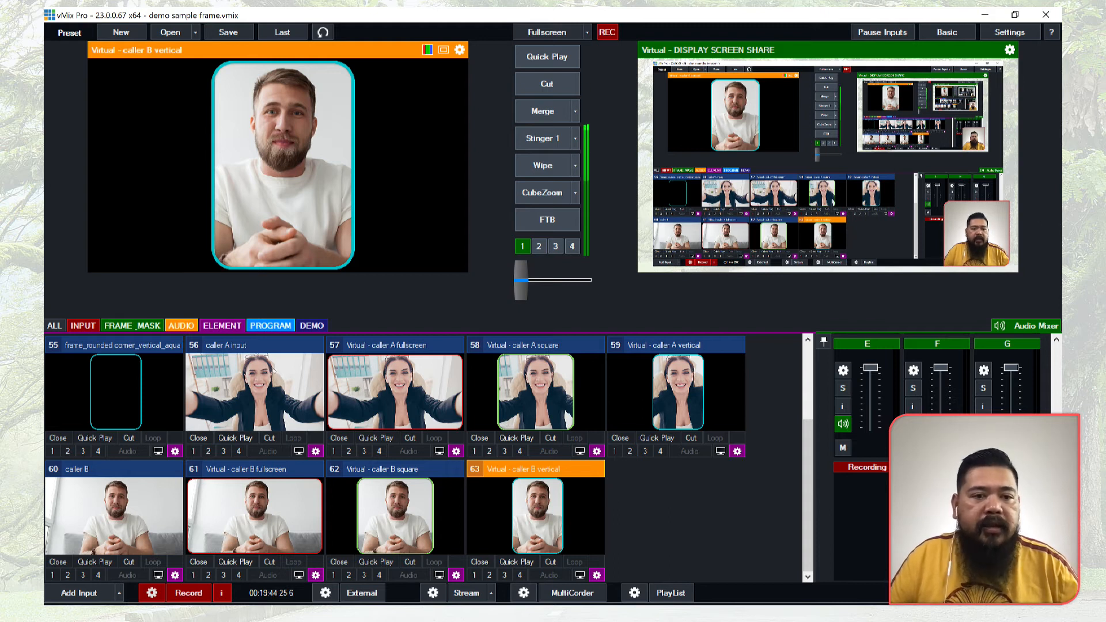
Collapse the source inputs 56 caller A input and 60 caller B, keeping 61 caller B fullscreen expanded.
{"action": "left_click", "coordinate": [275, 346]}
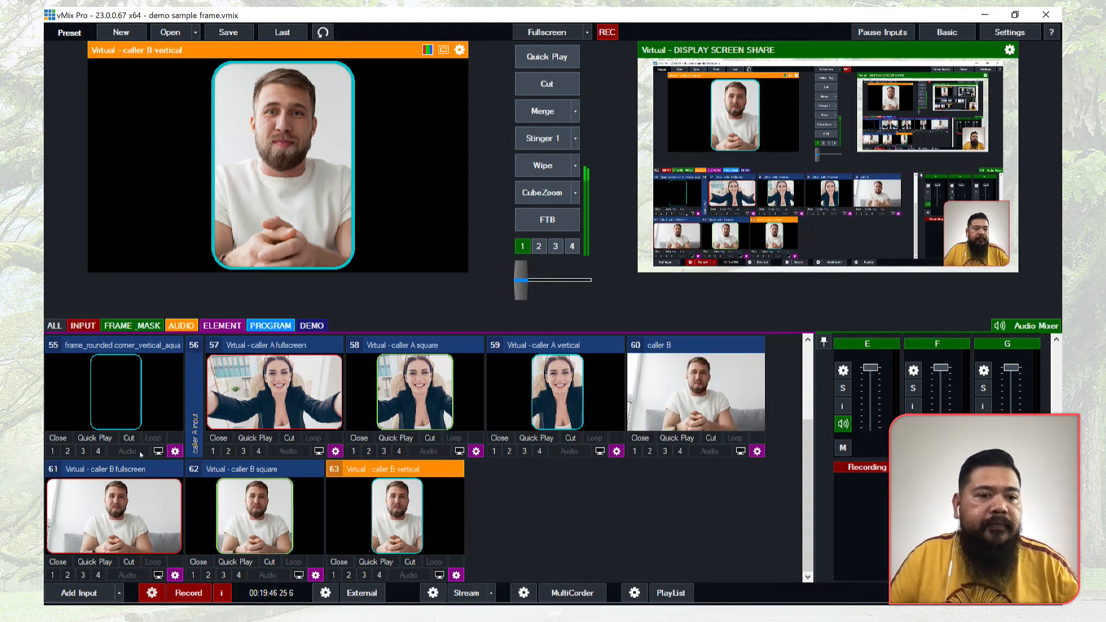
{"action": "left_click", "coordinate": [134, 470]}
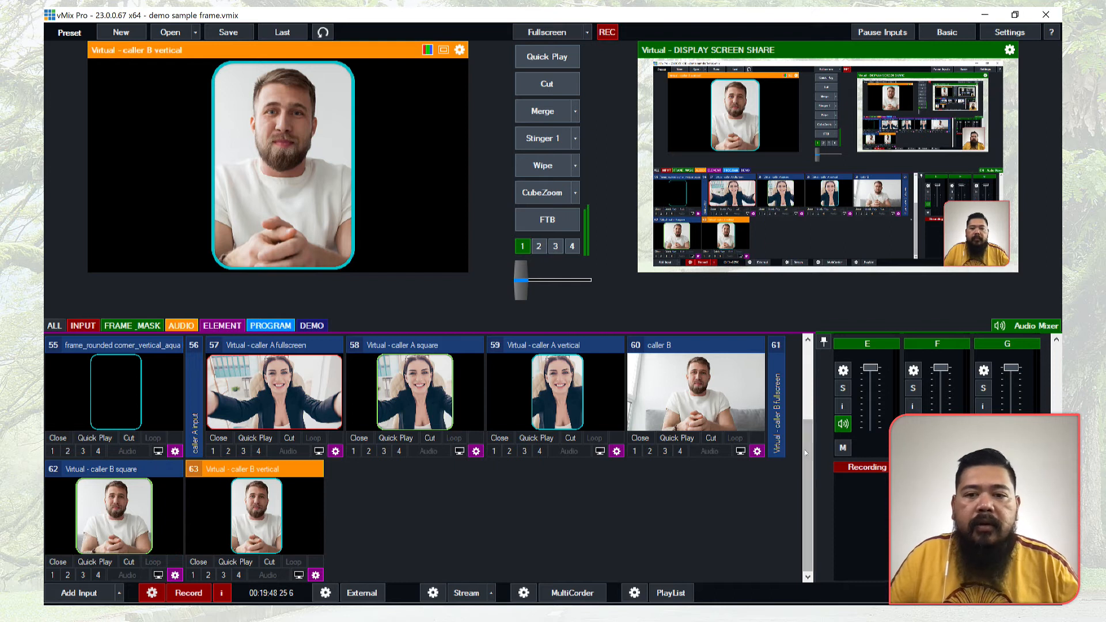
{"action": "left_click", "coordinate": [778, 375]}
{"action": "left_click", "coordinate": [709, 349]}
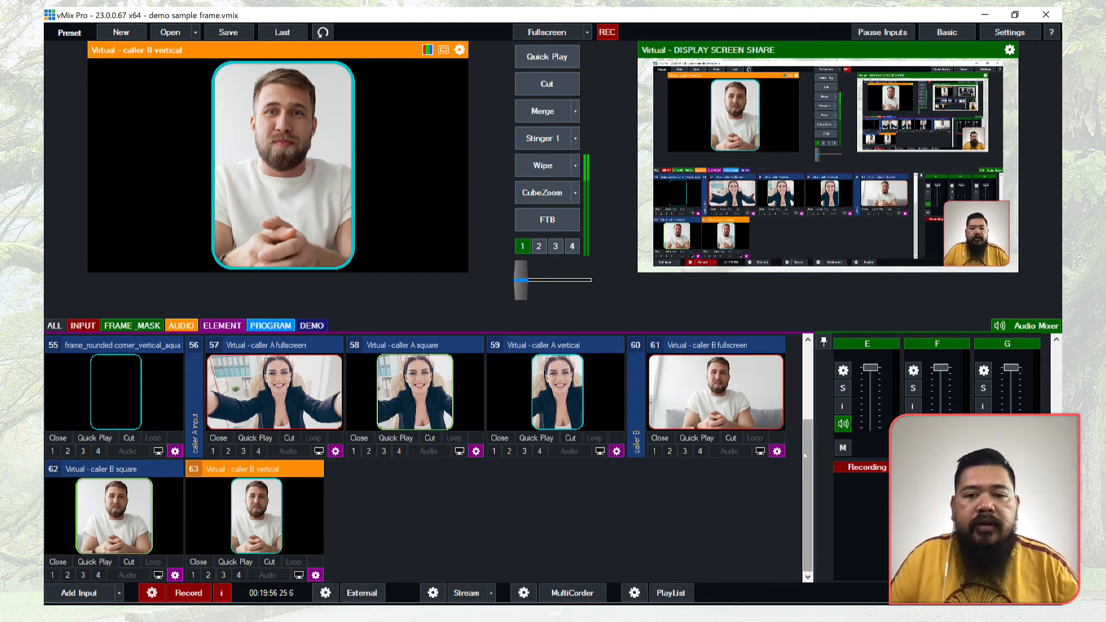
Collapse the rounded corner mask inputs 50 to 52 and the frame inputs 53 to 55.
{"action": "left_click_drag", "start_coordinate": [808, 452], "coordinate": [817, 365]}
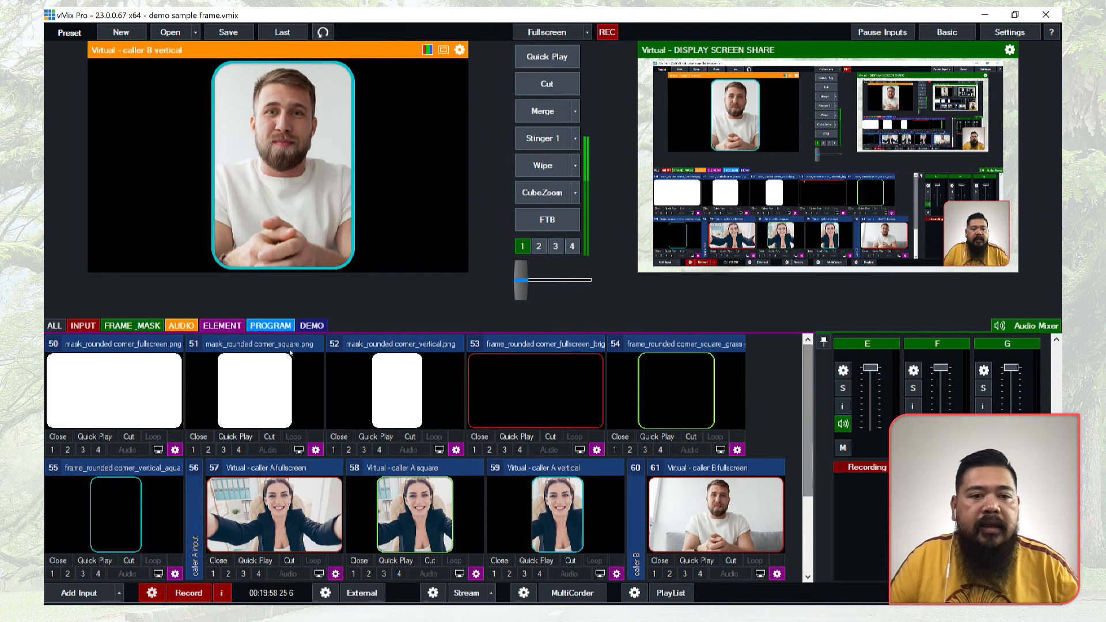
{"action": "left_click", "coordinate": [124, 344]}
{"action": "left_click", "coordinate": [125, 344]}
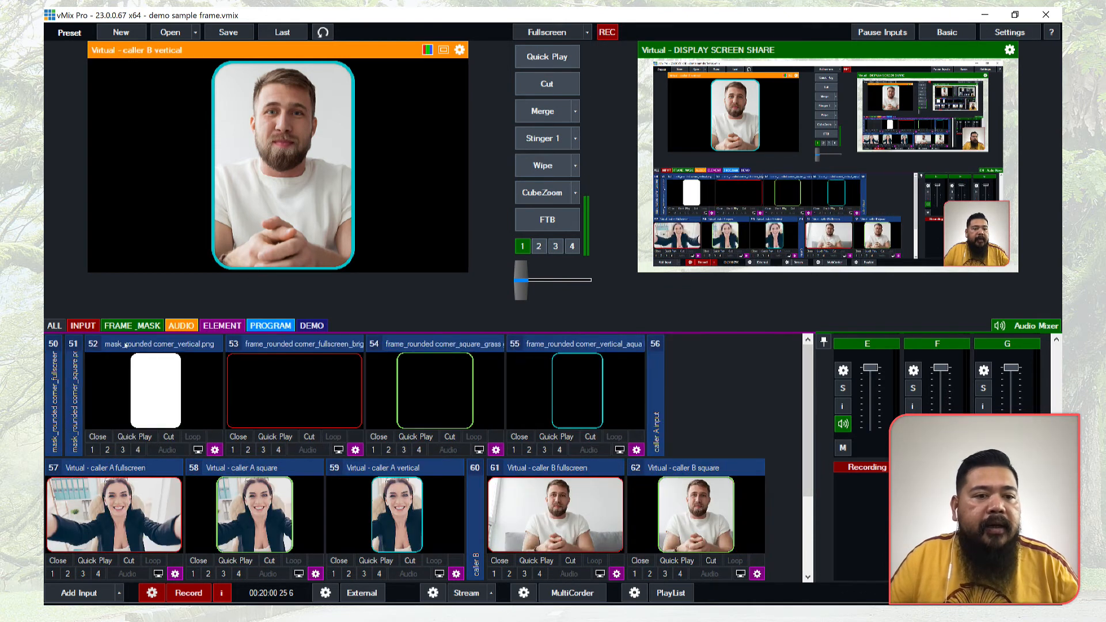
{"action": "left_click", "coordinate": [125, 344]}
{"action": "left_click", "coordinate": [166, 345]}
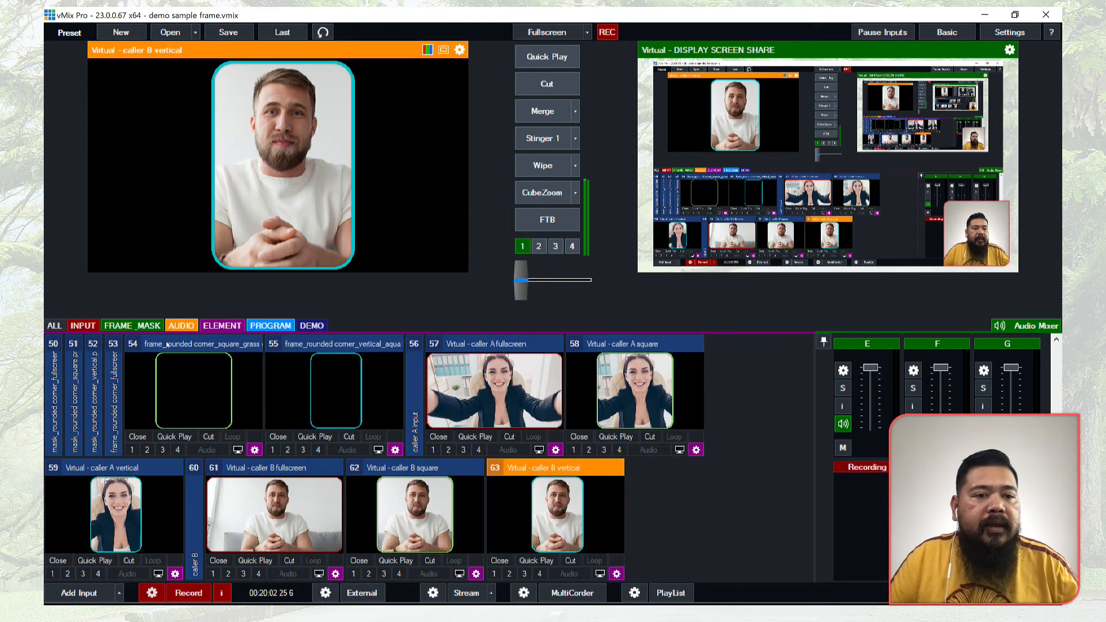
{"action": "left_click", "coordinate": [196, 344]}
{"action": "left_click", "coordinate": [201, 343]}
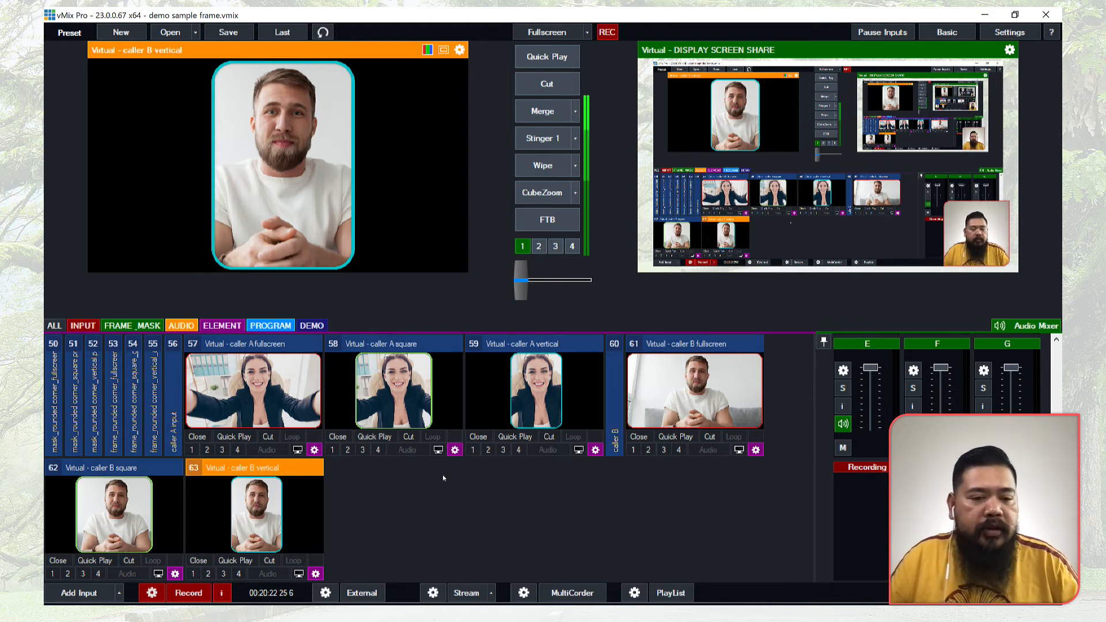
Add a transparent colour input as number 64.
{"action": "left_click", "coordinate": [119, 592]}
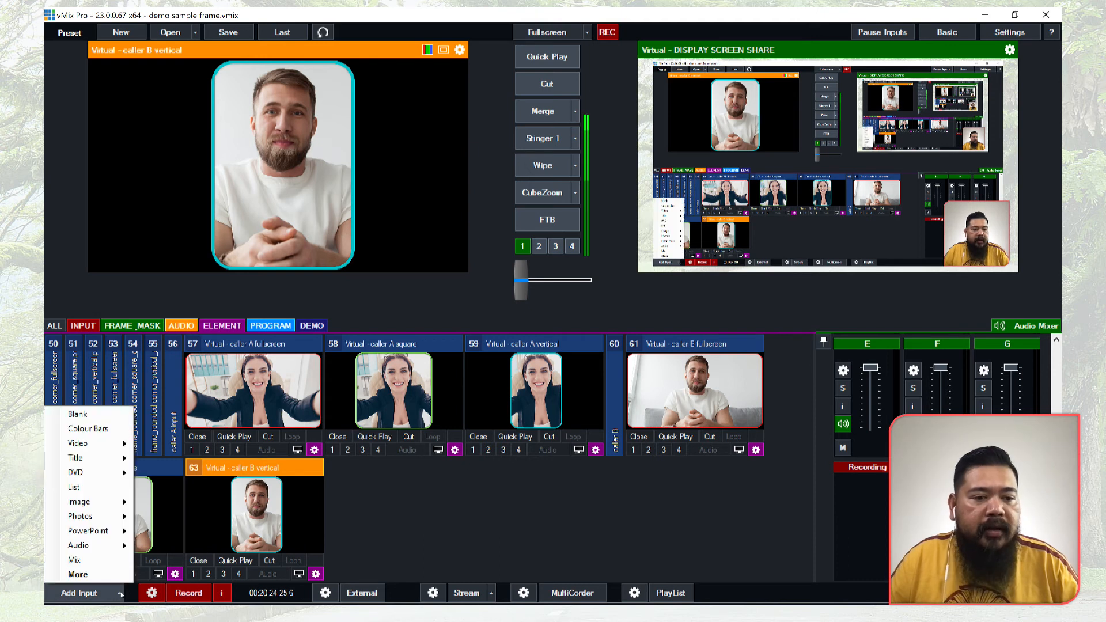
{"action": "left_click", "coordinate": [91, 593]}
{"action": "left_click", "coordinate": [90, 593]}
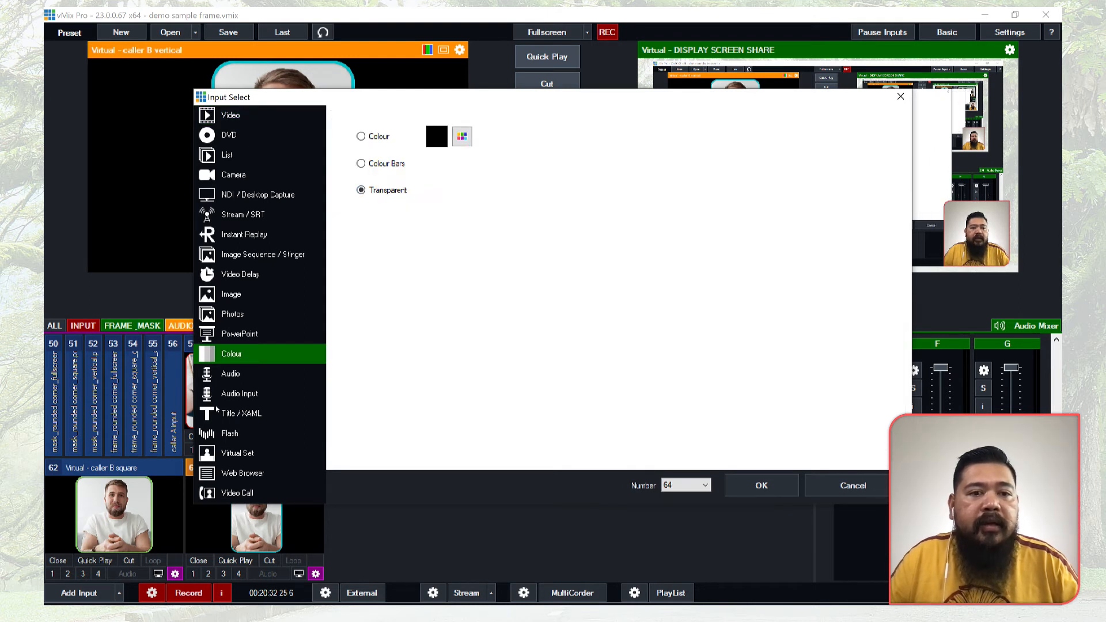
{"action": "left_click", "coordinate": [777, 491]}
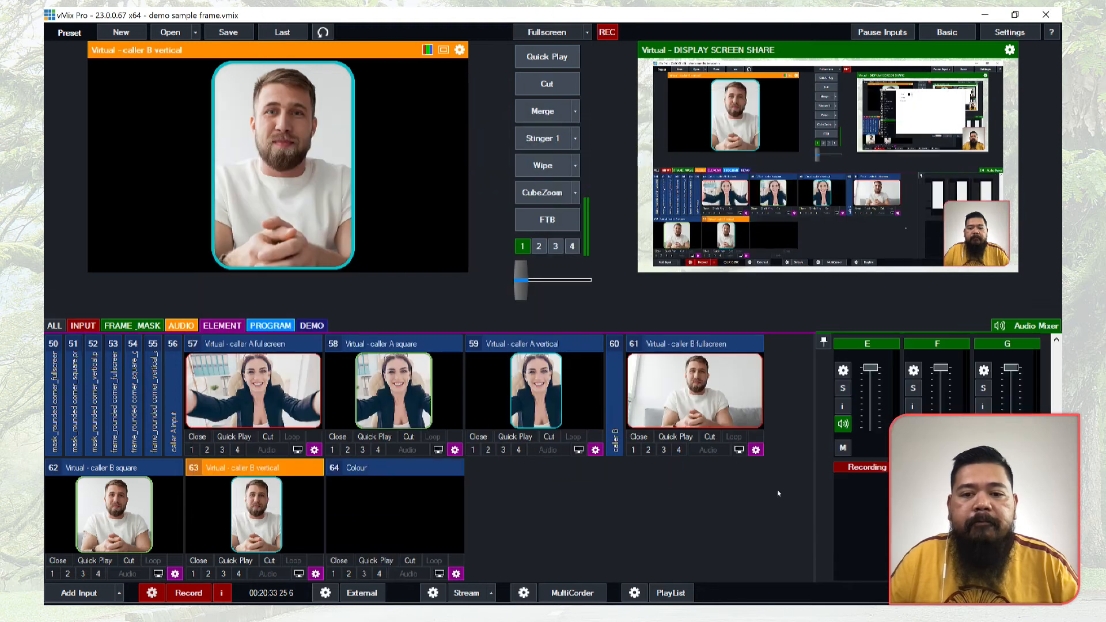
In colour input 64's multi view, assign 1 background 1.png to layer 1 and 57 Virtual - caller A fullscreen to layer 2.
{"action": "left_click", "coordinate": [456, 573]}
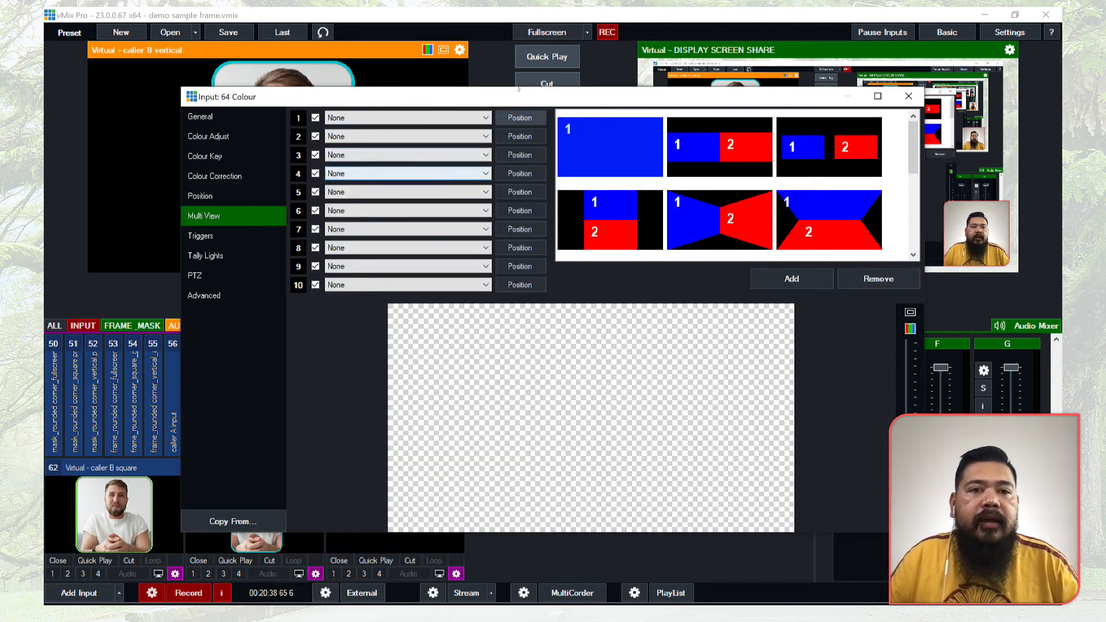
{"action": "left_click", "coordinate": [486, 118]}
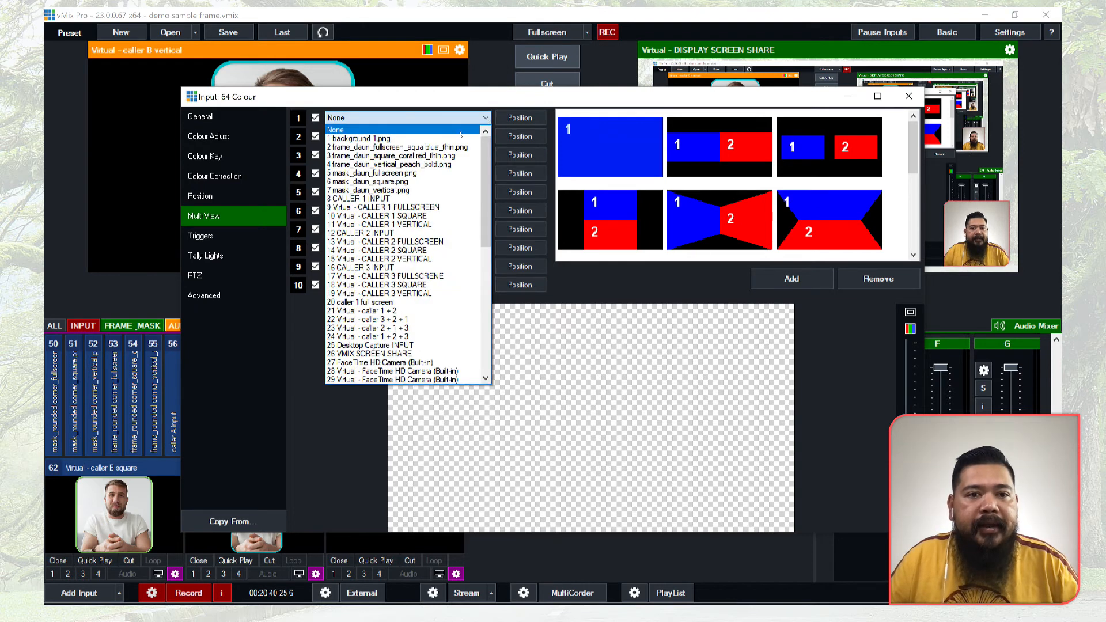
{"action": "left_click", "coordinate": [444, 138]}
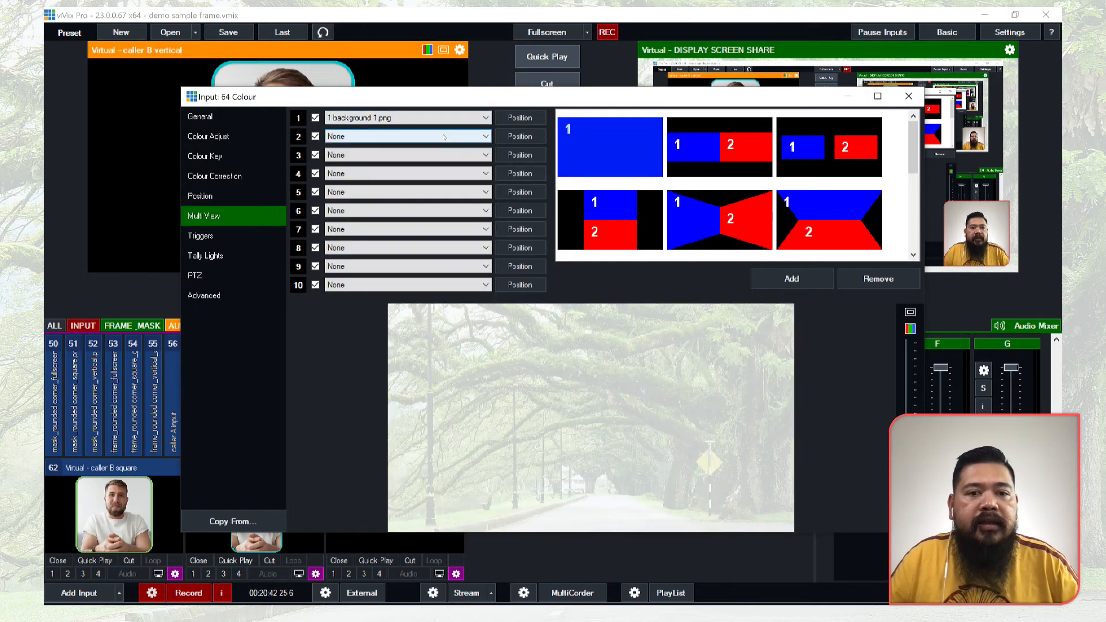
{"action": "left_click", "coordinate": [444, 137]}
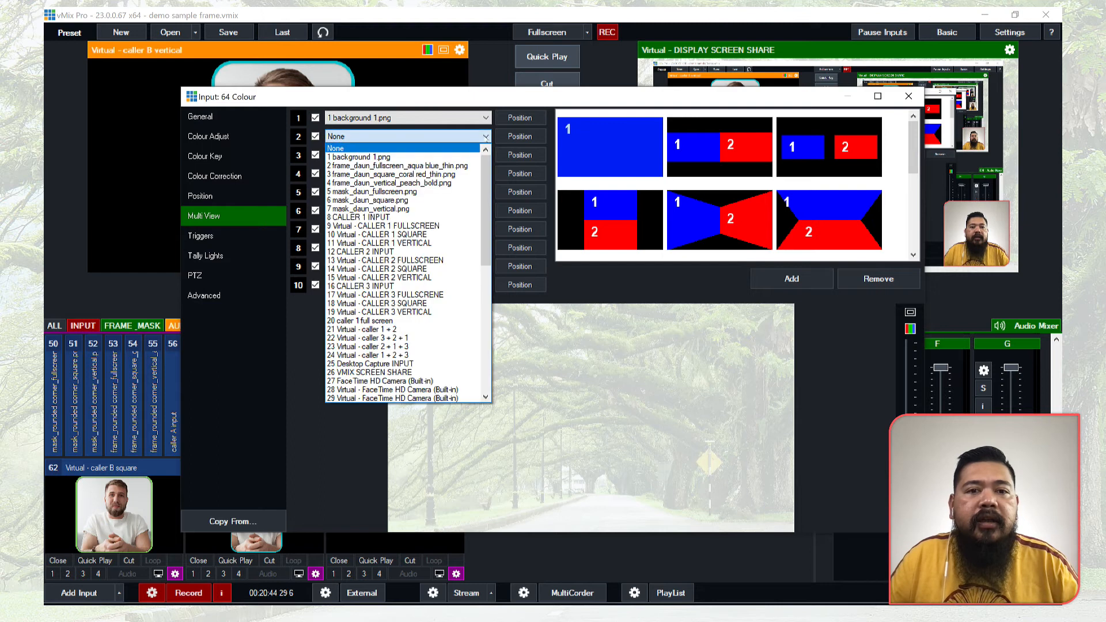
{"action": "scroll", "coordinate": [461, 308], "scroll_direction": "down", "scroll_amount": 11}
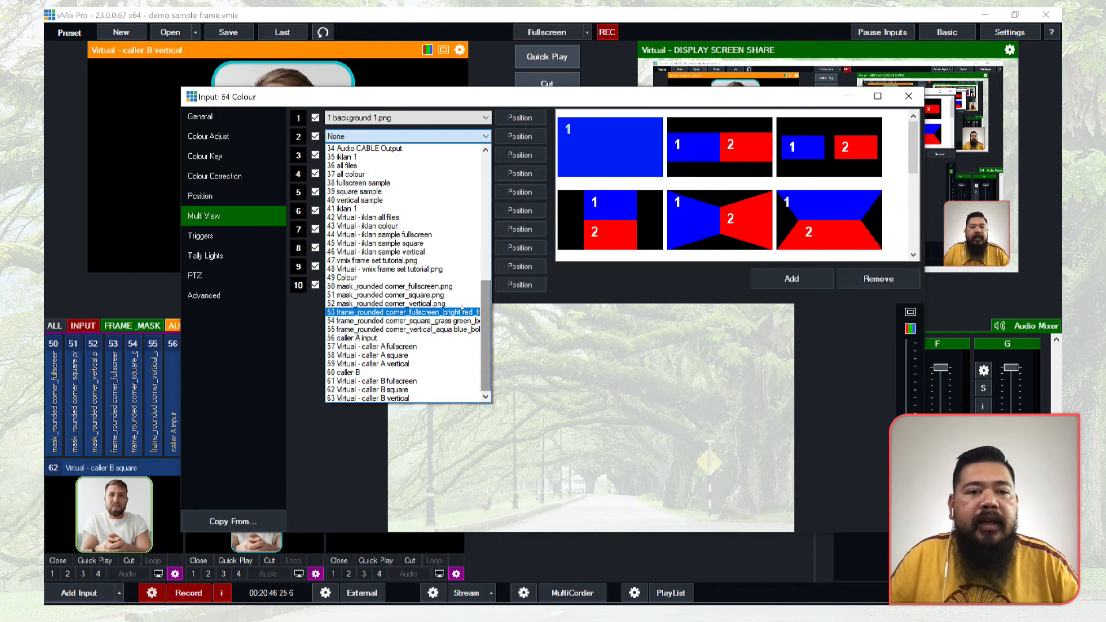
{"action": "left_click", "coordinate": [425, 348]}
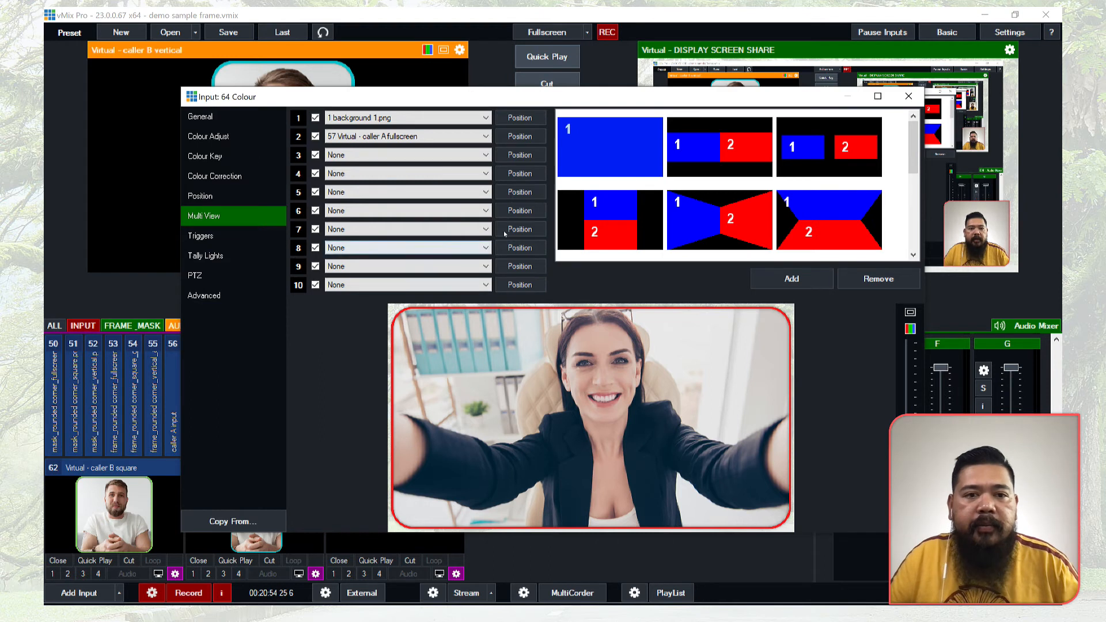
Set the zoom of layer 2 in colour input 64 to 0.8 and load the input into preview.
{"action": "left_click", "coordinate": [520, 137]}
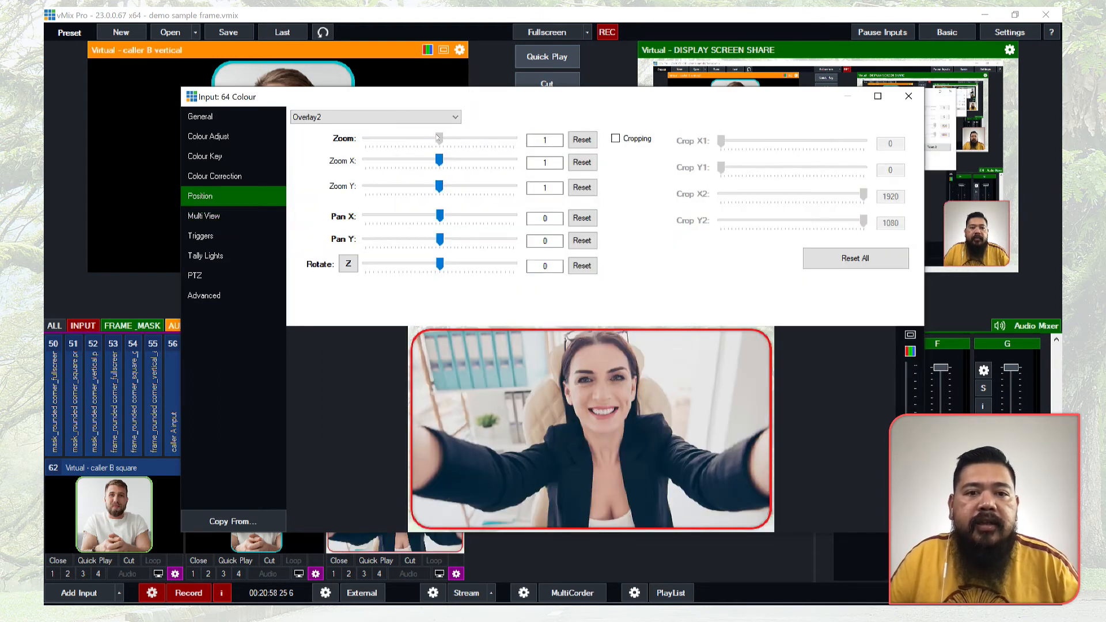
{"action": "left_click_drag", "start_coordinate": [439, 139], "coordinate": [434, 138]}
{"action": "double_click", "coordinate": [544, 140]}
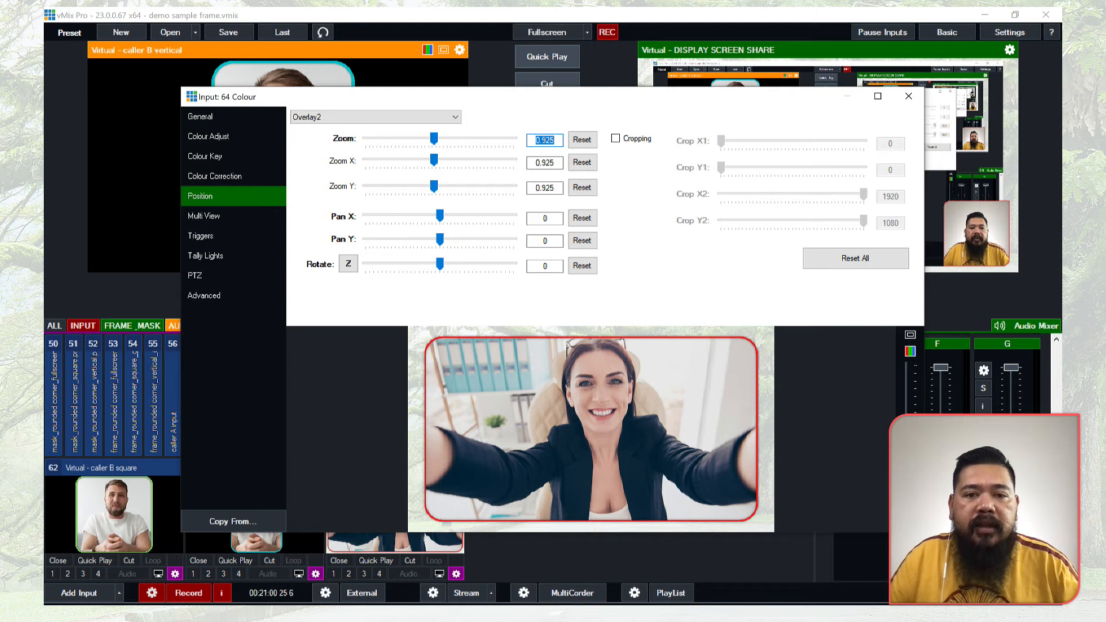
{"action": "type", "text": "0.8"}
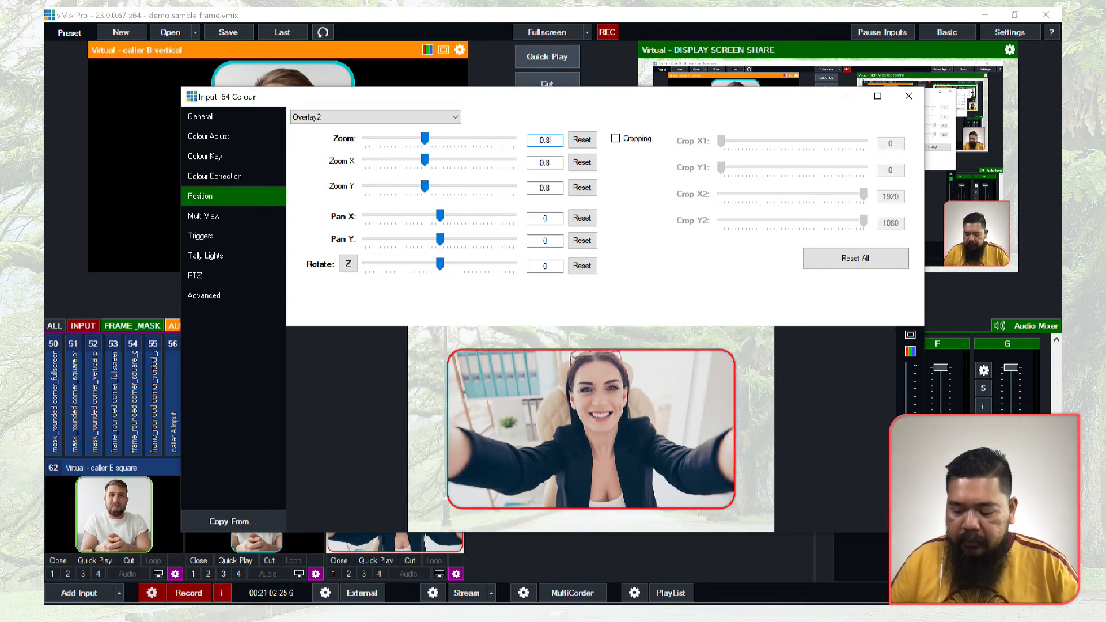
{"action": "left_click", "coordinate": [909, 96]}
{"action": "left_click", "coordinate": [421, 512]}
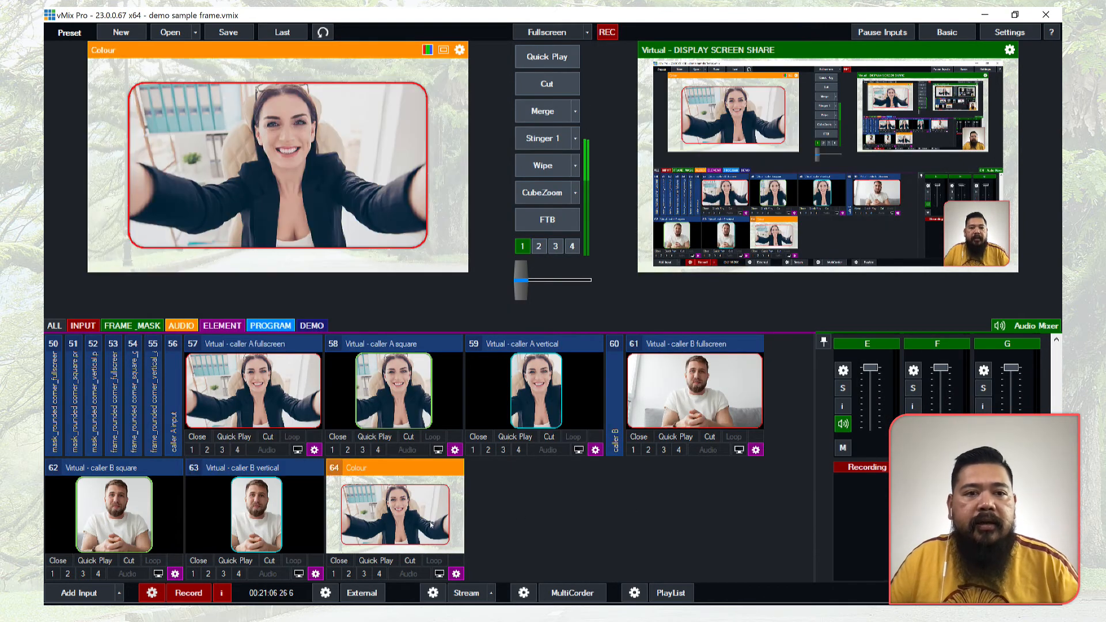
Send colour input 64 to the program output with a Merge transition and merge back to the display screen share.
{"action": "left_click", "coordinate": [543, 111]}
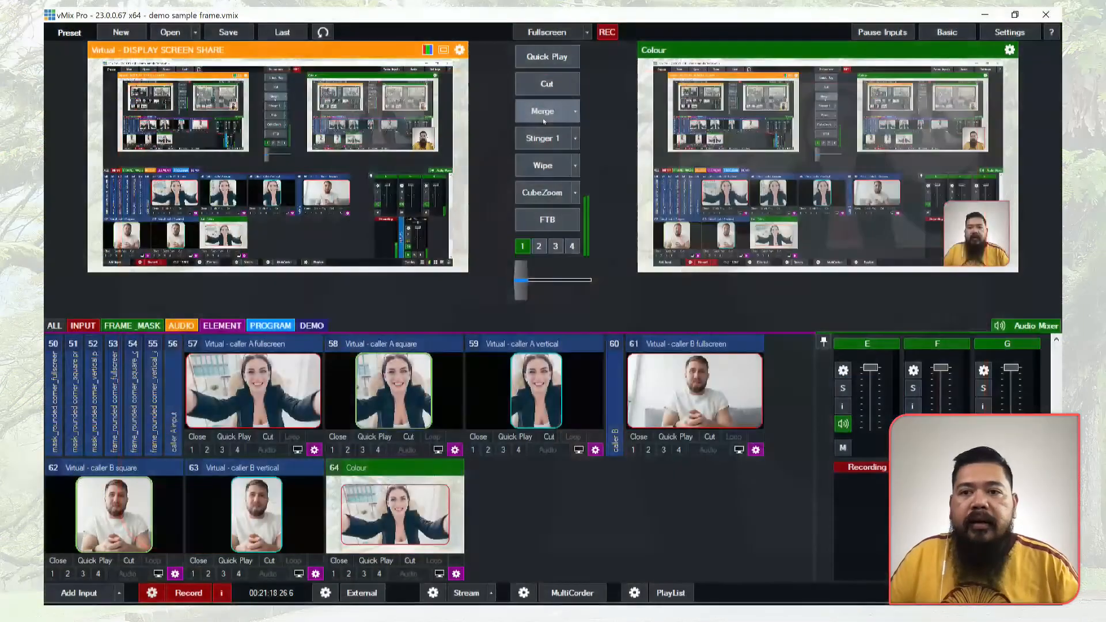
{"action": "left_click", "coordinate": [542, 119]}
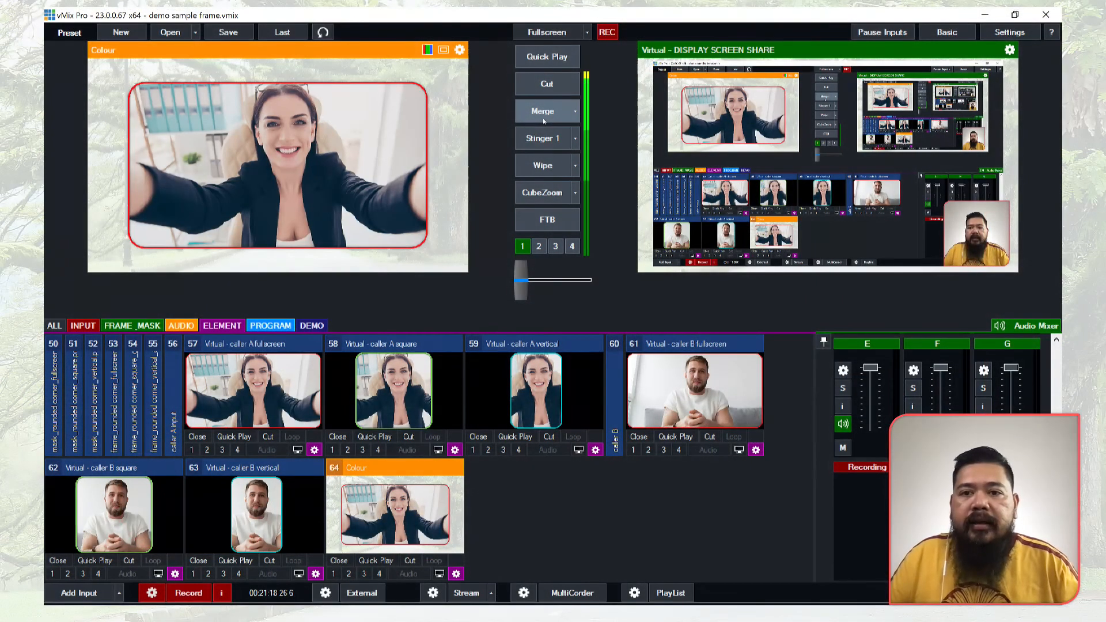
{"action": "right_click", "coordinate": [470, 573]}
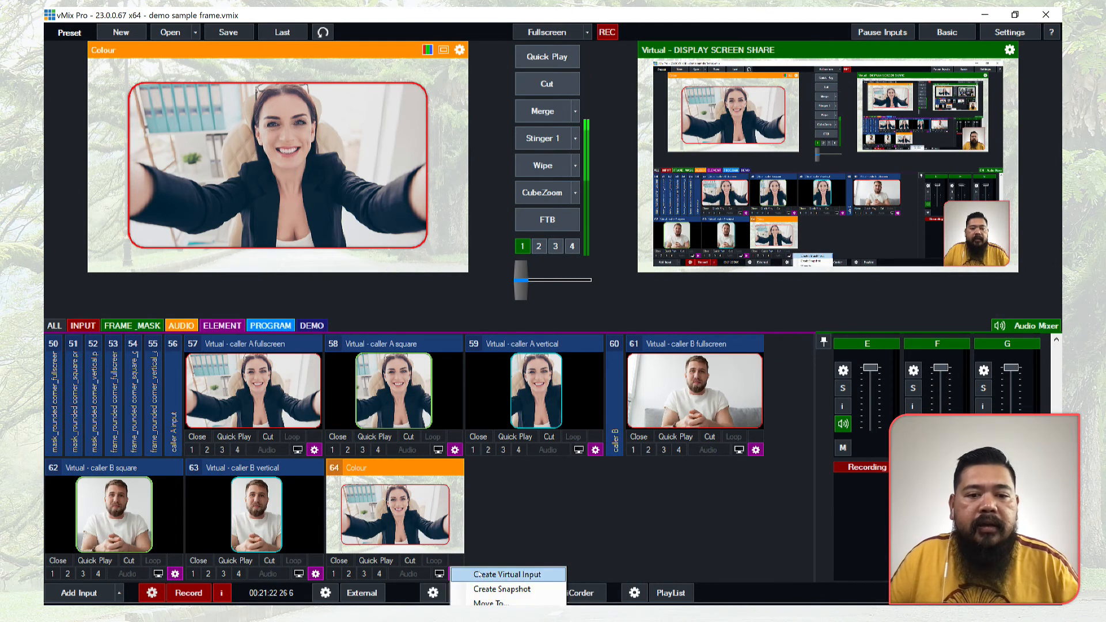
{"action": "left_click", "coordinate": [478, 575]}
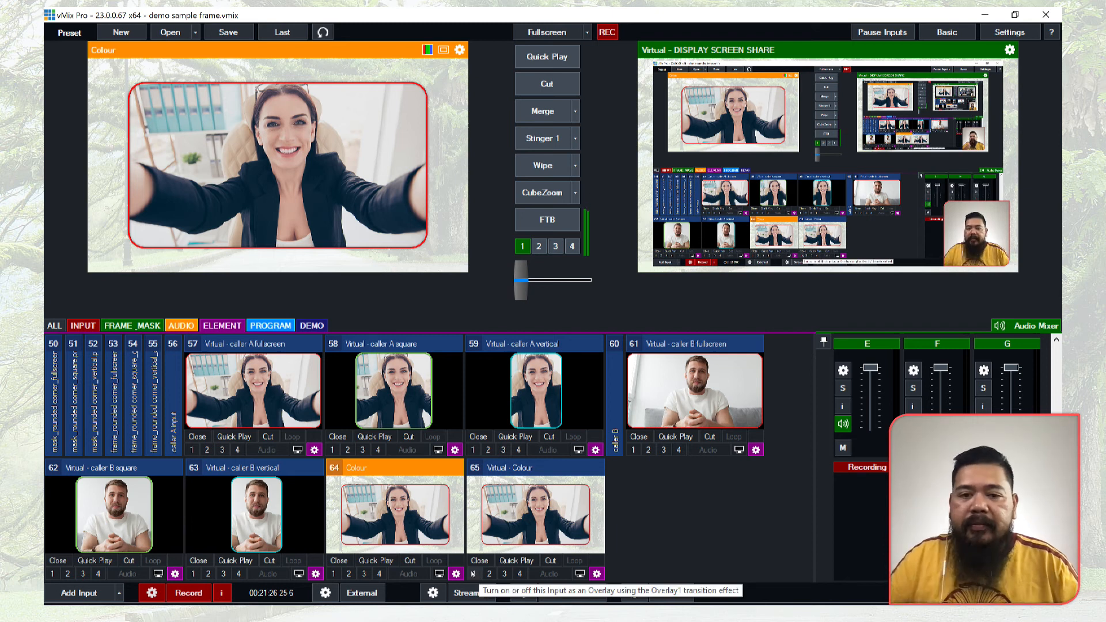
{"action": "left_click", "coordinate": [482, 562]}
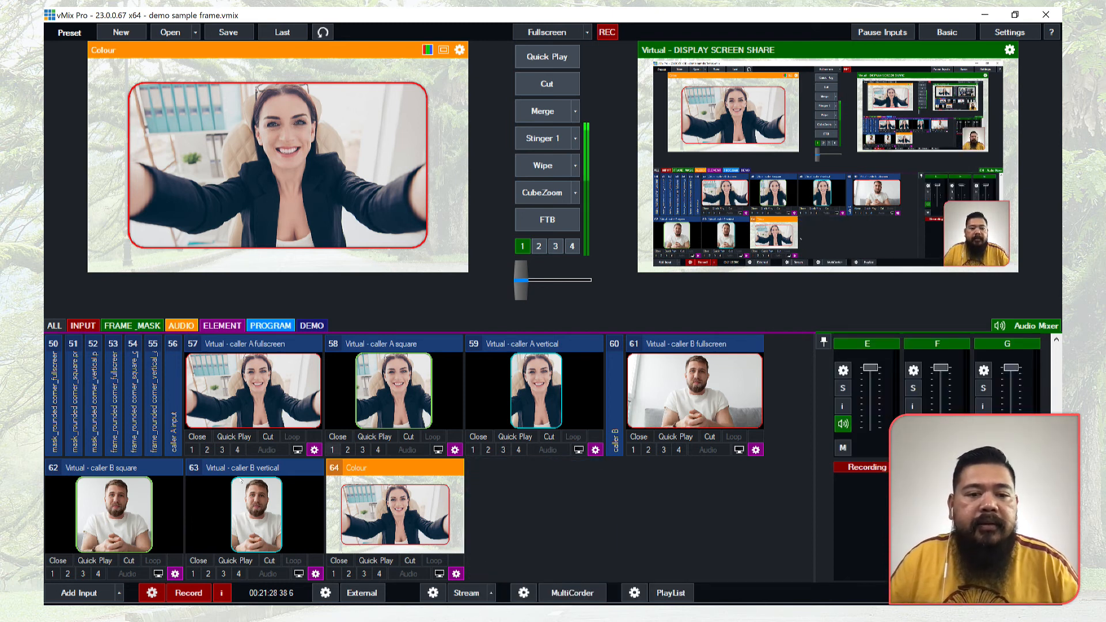
Add another transparent colour input as number 65.
{"action": "left_click", "coordinate": [91, 597]}
{"action": "left_click", "coordinate": [247, 354]}
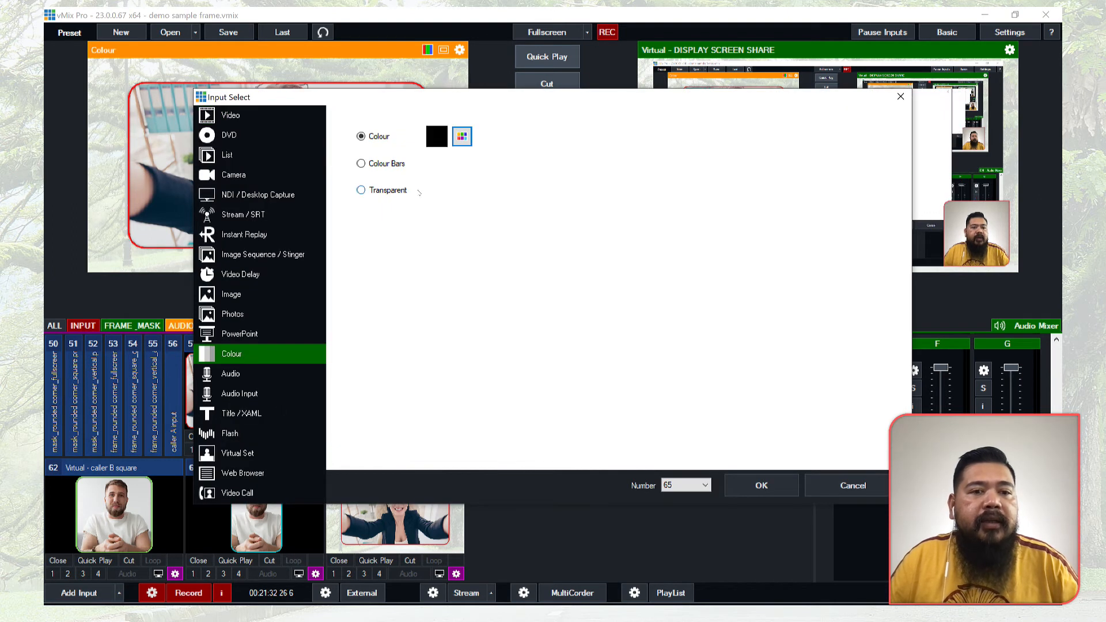
{"action": "left_click", "coordinate": [782, 486]}
In colour input 65's multi view, assign 1 background 1.png, 58 Virtual - caller A square and 62 Virtual - caller B square to layers 1 to 3.
{"action": "left_click", "coordinate": [596, 574]}
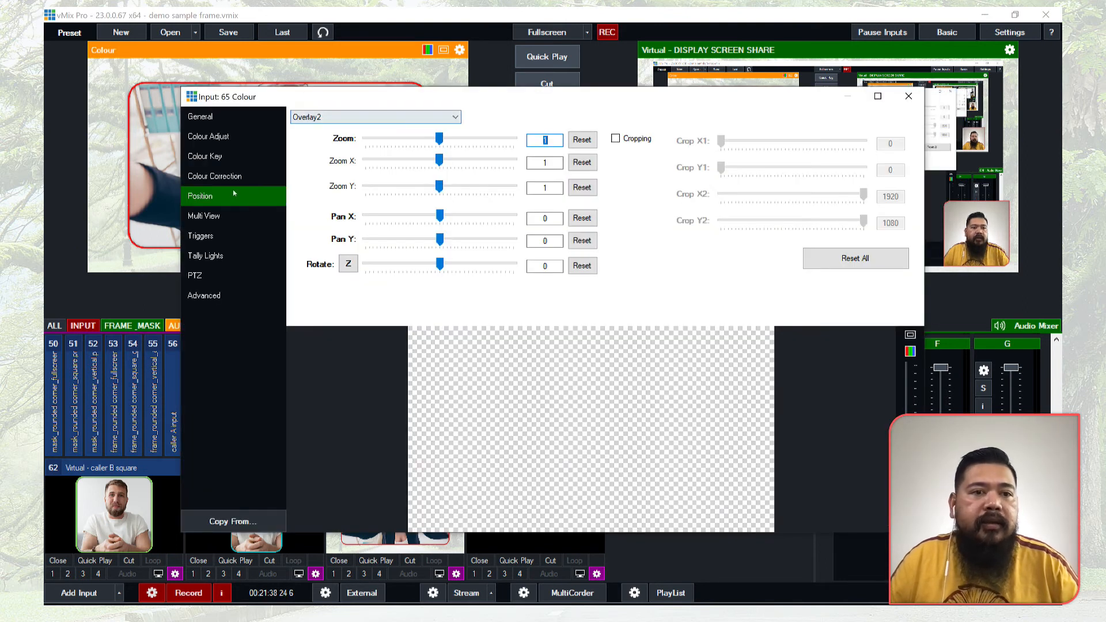
{"action": "left_click", "coordinate": [230, 216]}
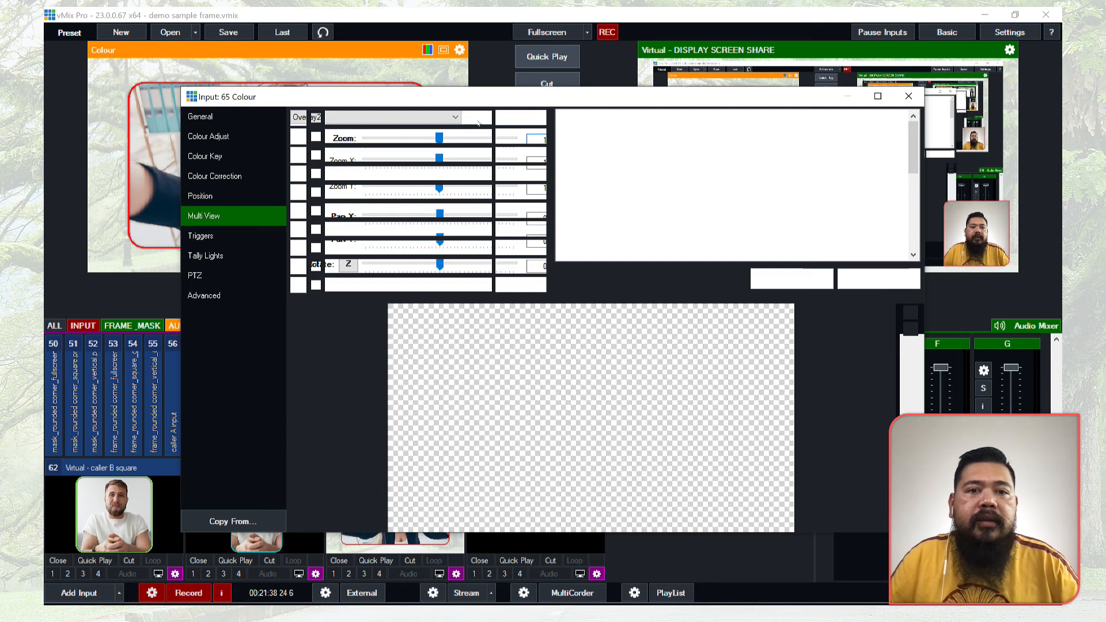
{"action": "left_click", "coordinate": [477, 119]}
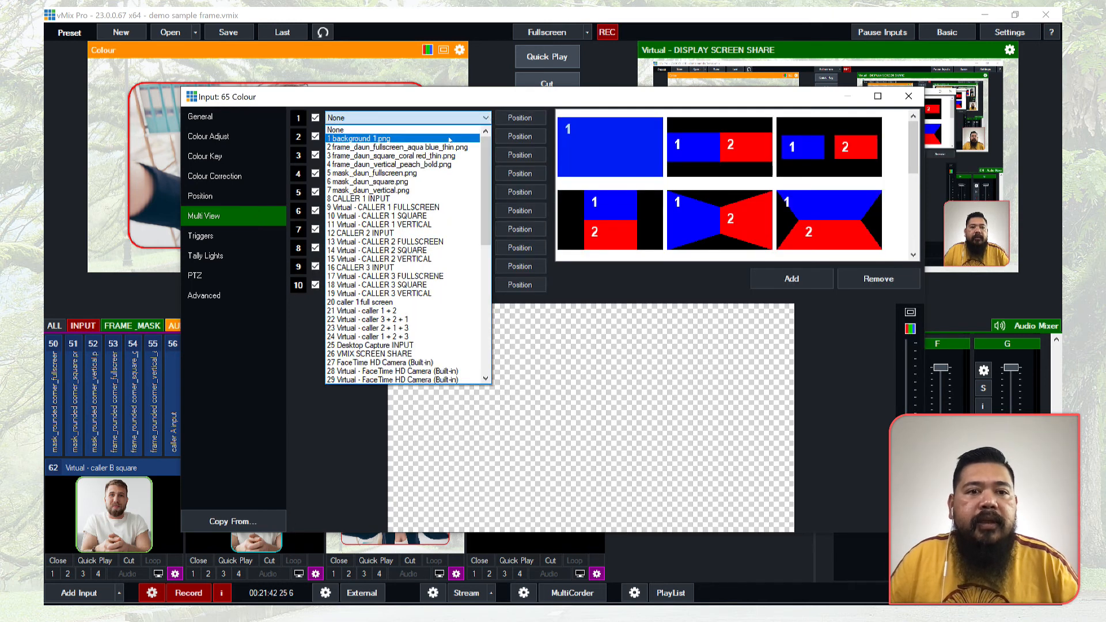
{"action": "left_click", "coordinate": [450, 138]}
{"action": "left_click", "coordinate": [486, 136]}
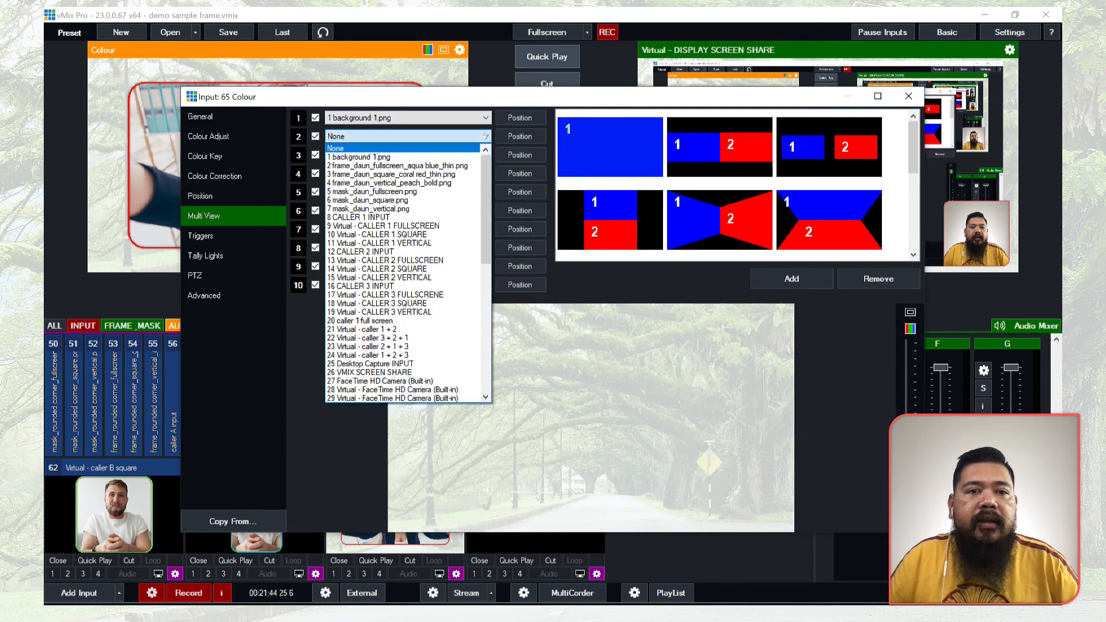
{"action": "left_click_drag", "start_coordinate": [483, 182], "coordinate": [484, 309]}
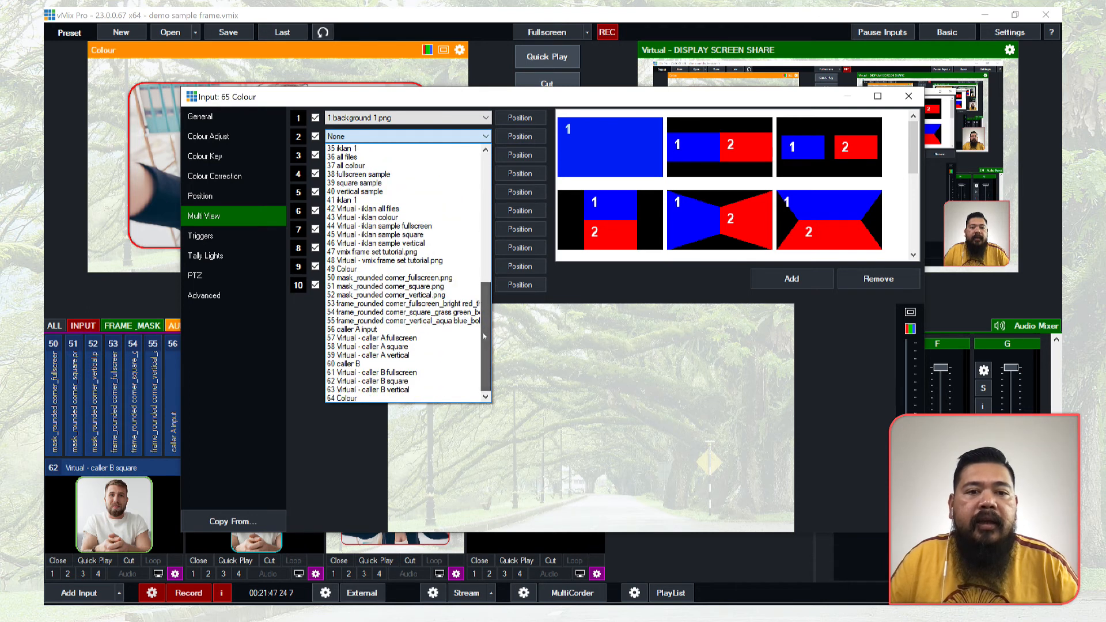
{"action": "left_click", "coordinate": [418, 347]}
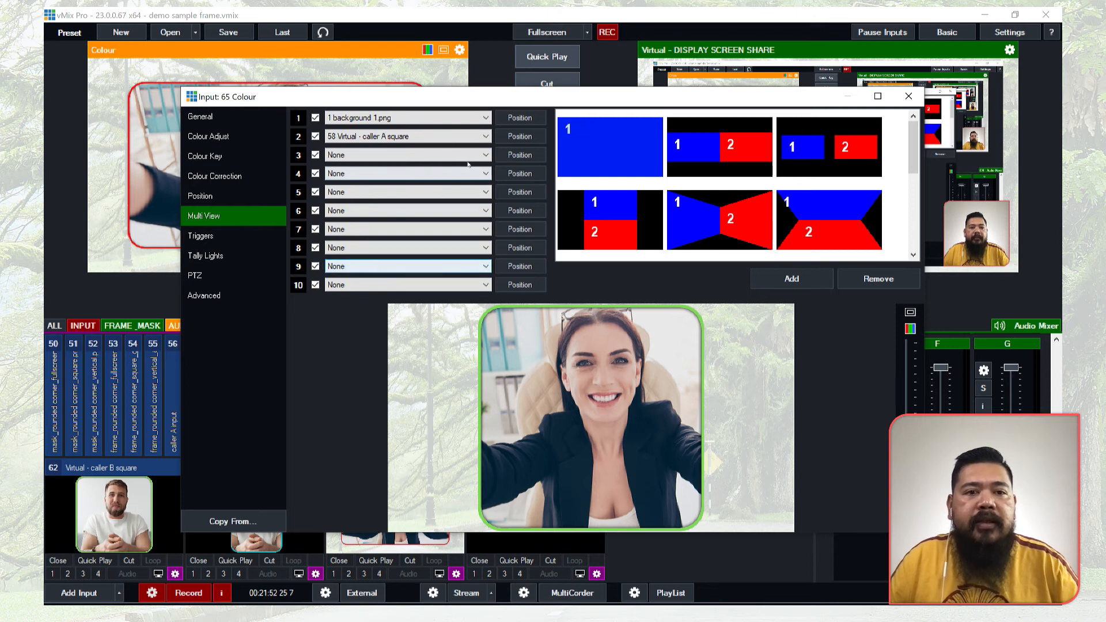
{"action": "left_click", "coordinate": [488, 155]}
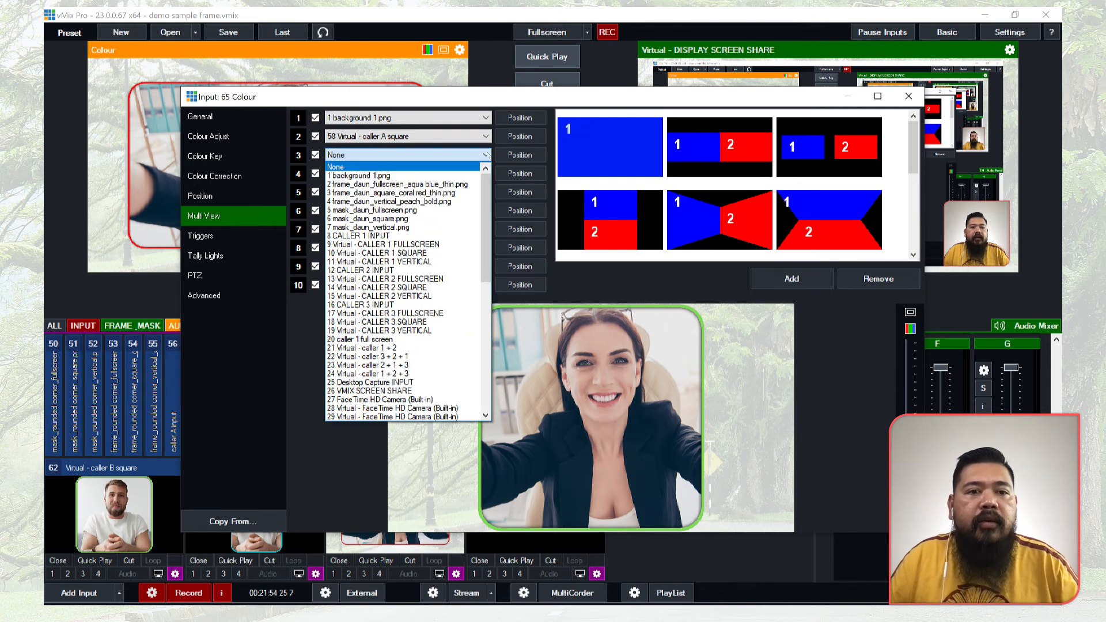
{"action": "left_click_drag", "start_coordinate": [486, 214], "coordinate": [487, 341]}
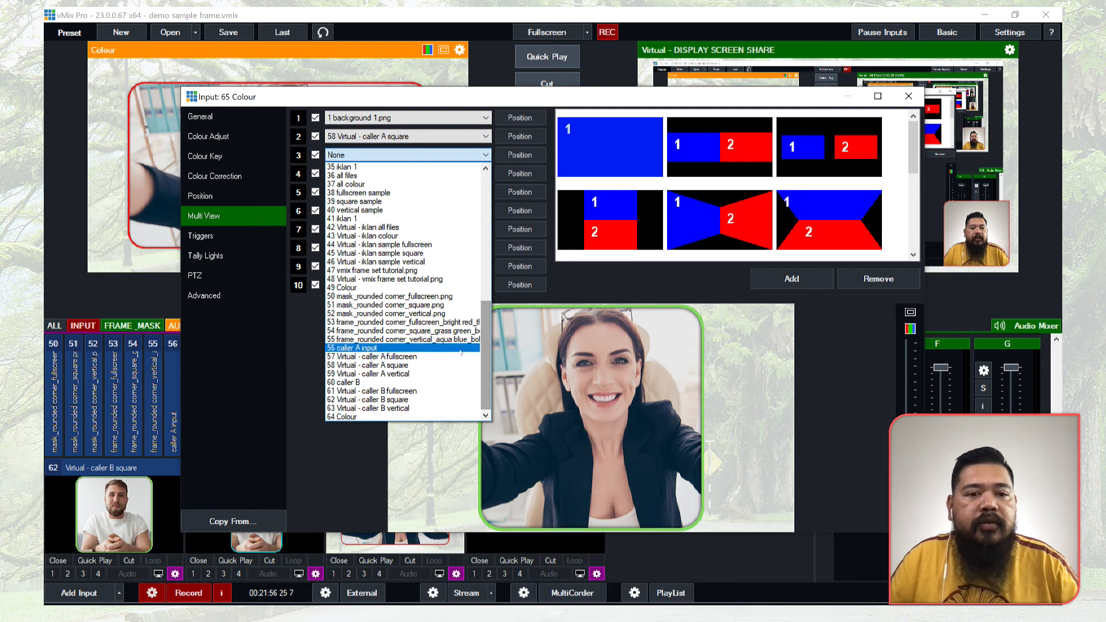
{"action": "left_click", "coordinate": [407, 400]}
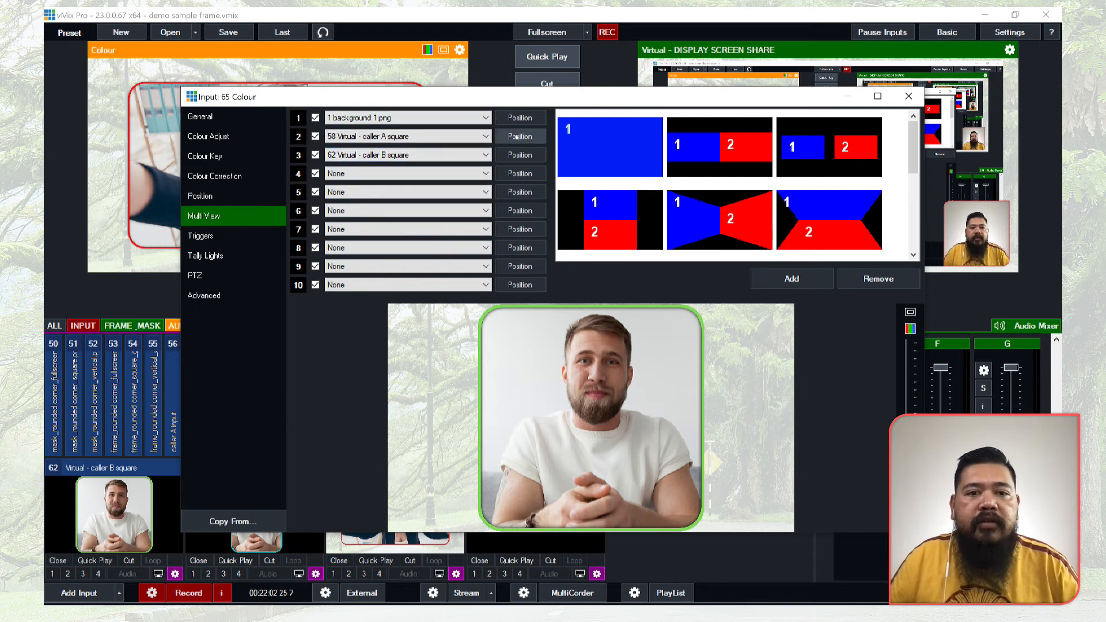
Set layer 2 of colour input 65, caller A square, to zoom 0.5 and Pan X -0.5.
{"action": "left_click", "coordinate": [518, 136]}
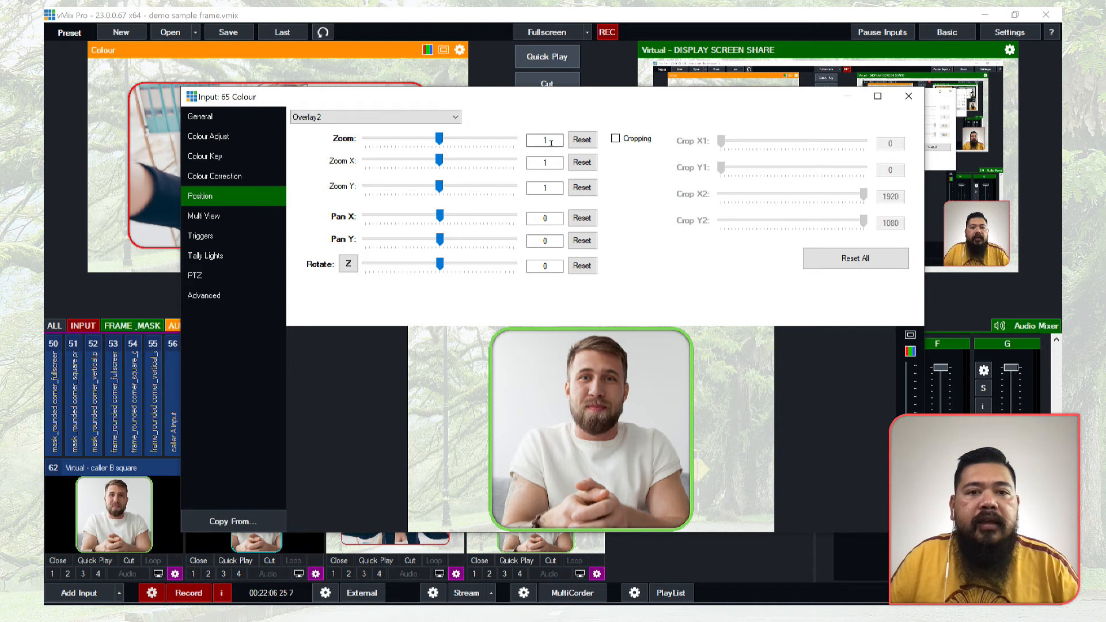
{"action": "type", "text": "0.5"}
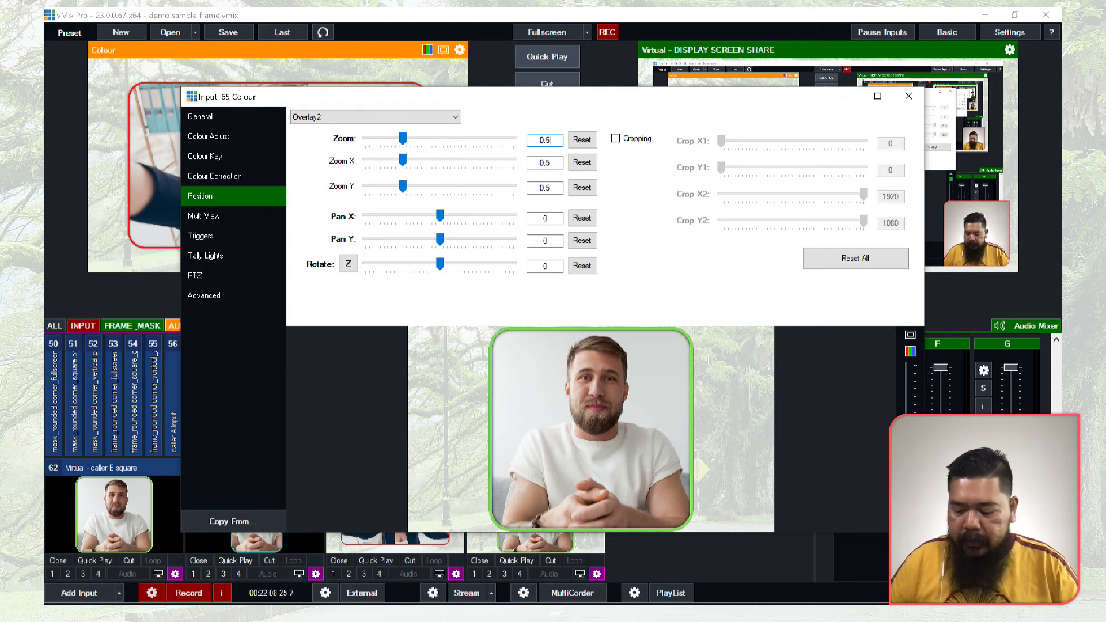
{"action": "double_click", "coordinate": [543, 218]}
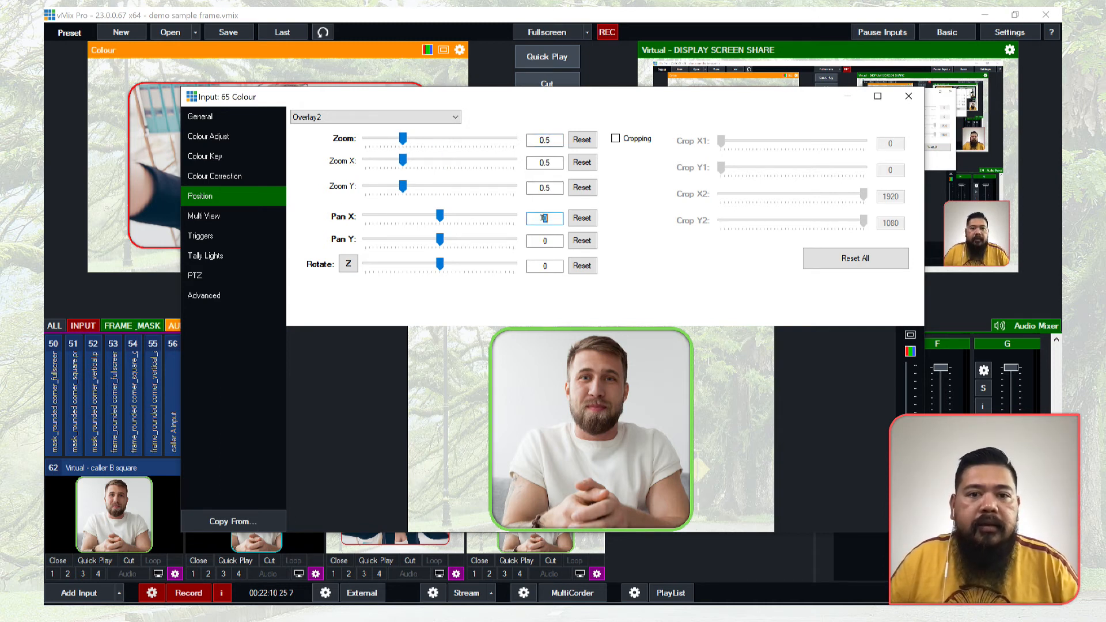
{"action": "type", "text": "-0.5"}
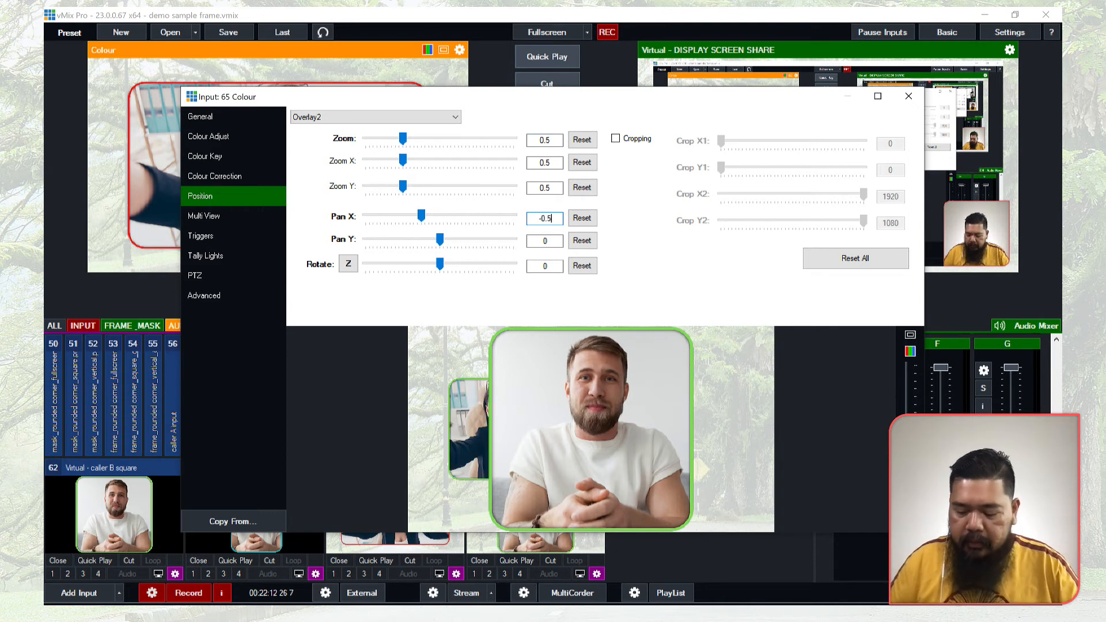
Set layer 3 of colour input 65, caller B square, to zoom 0.5 and Pan X 0.5.
{"action": "left_click", "coordinate": [431, 114]}
{"action": "left_click", "coordinate": [386, 154]}
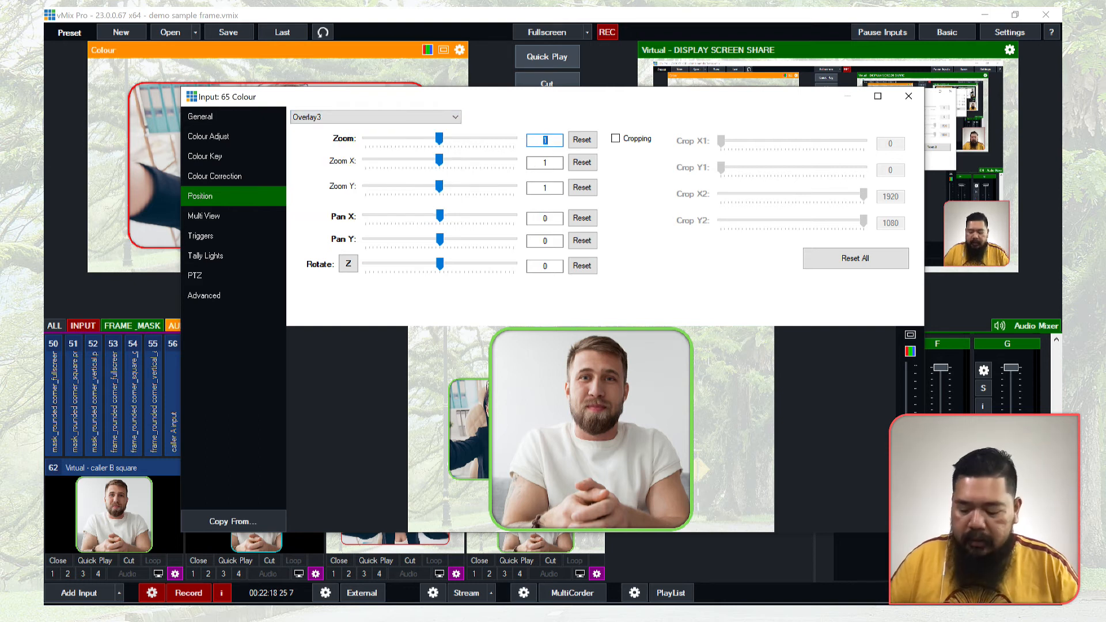
{"action": "type", "text": "0.5"}
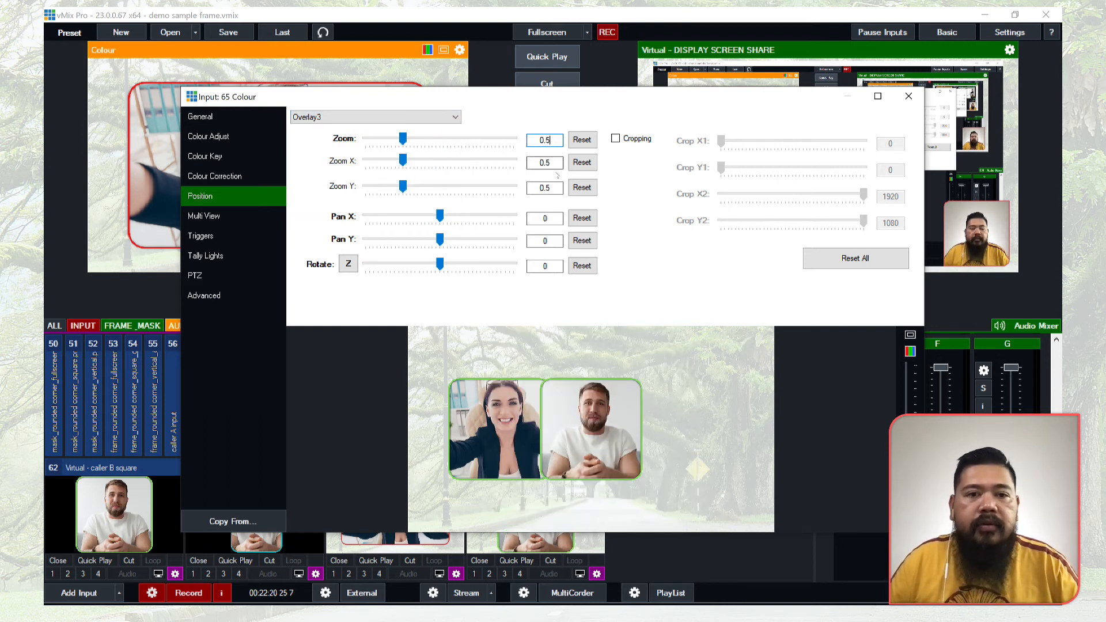
{"action": "left_click", "coordinate": [550, 217]}
{"action": "type", "text": "0.5"}
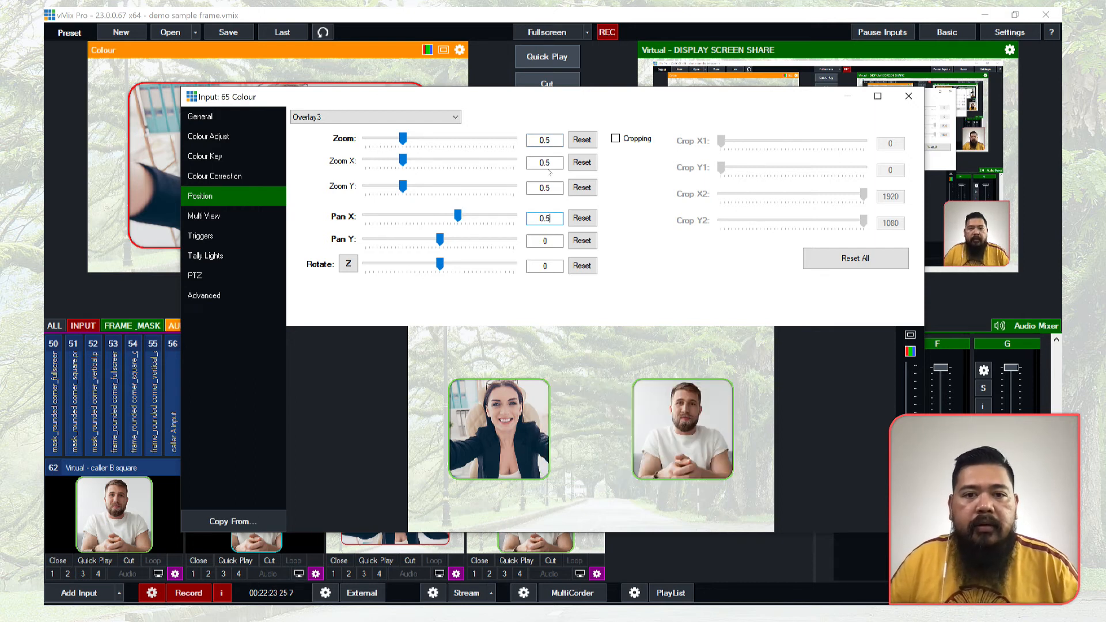
Enlarge layers 3 and 2 of colour input 65 to a zoom of 0.8 each and load the input into preview.
{"action": "left_click", "coordinate": [550, 140]}
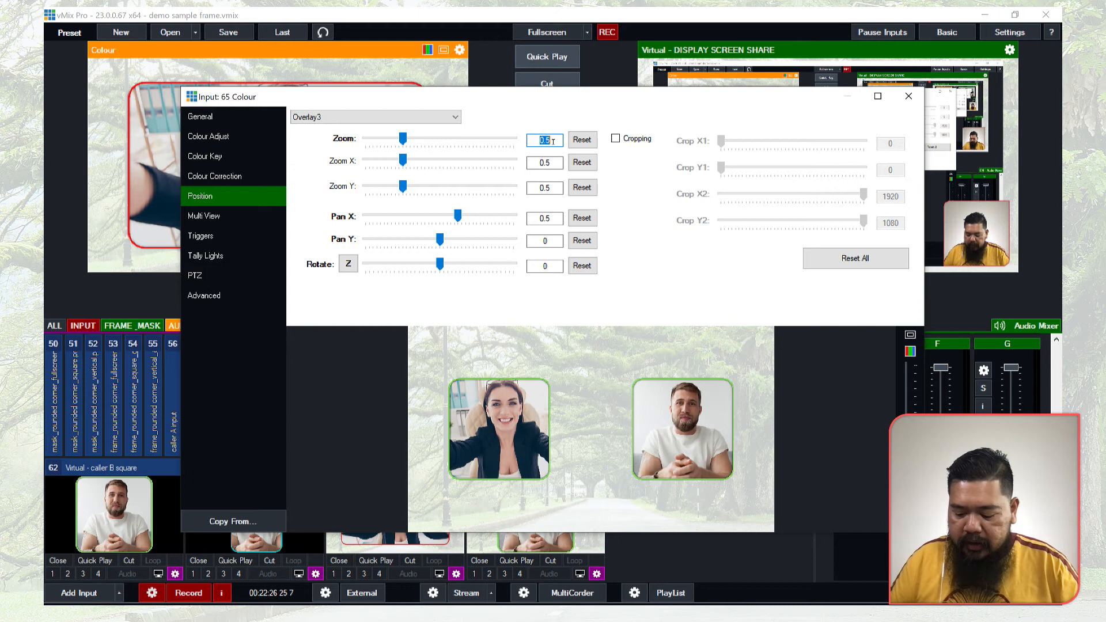
{"action": "type", "text": "0.8"}
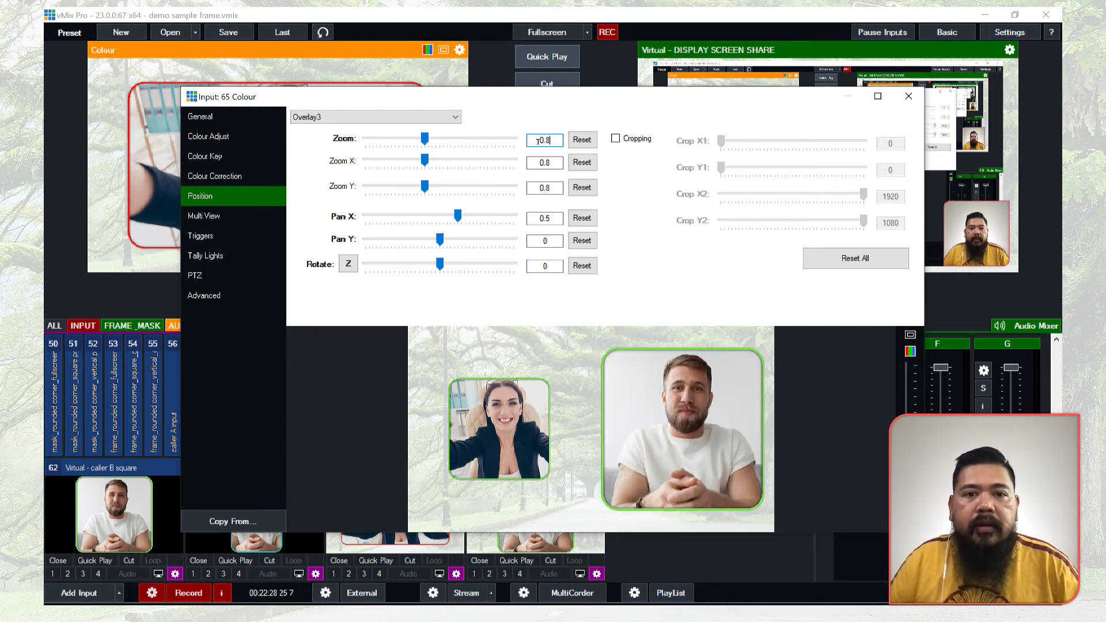
{"action": "left_click", "coordinate": [369, 117]}
{"action": "left_click", "coordinate": [360, 149]}
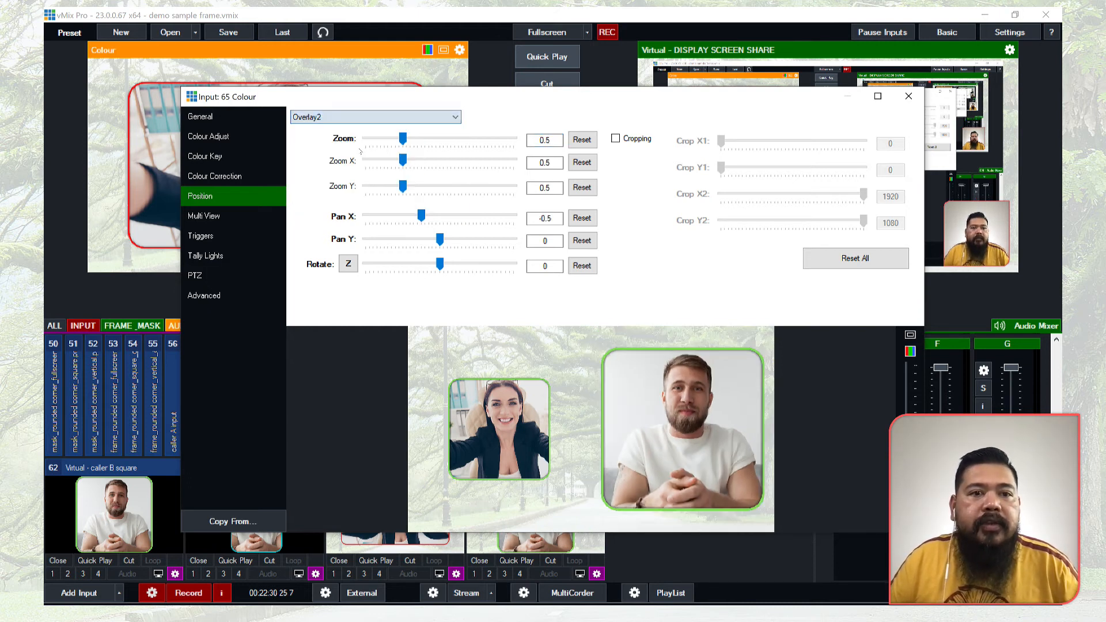
{"action": "double_click", "coordinate": [545, 139]}
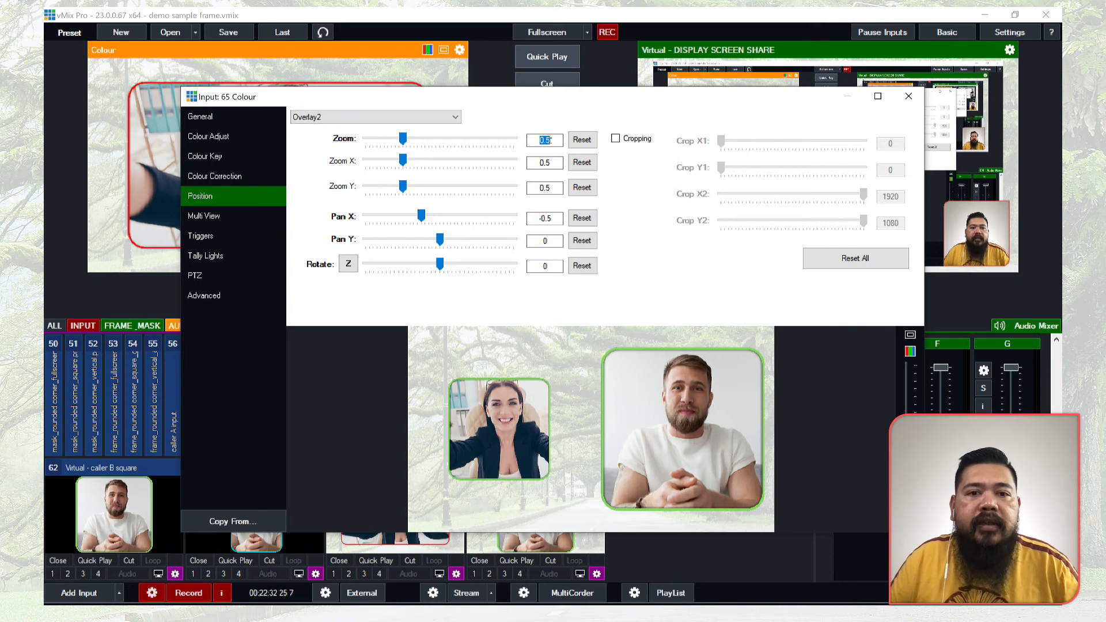
{"action": "type", "text": "0.8"}
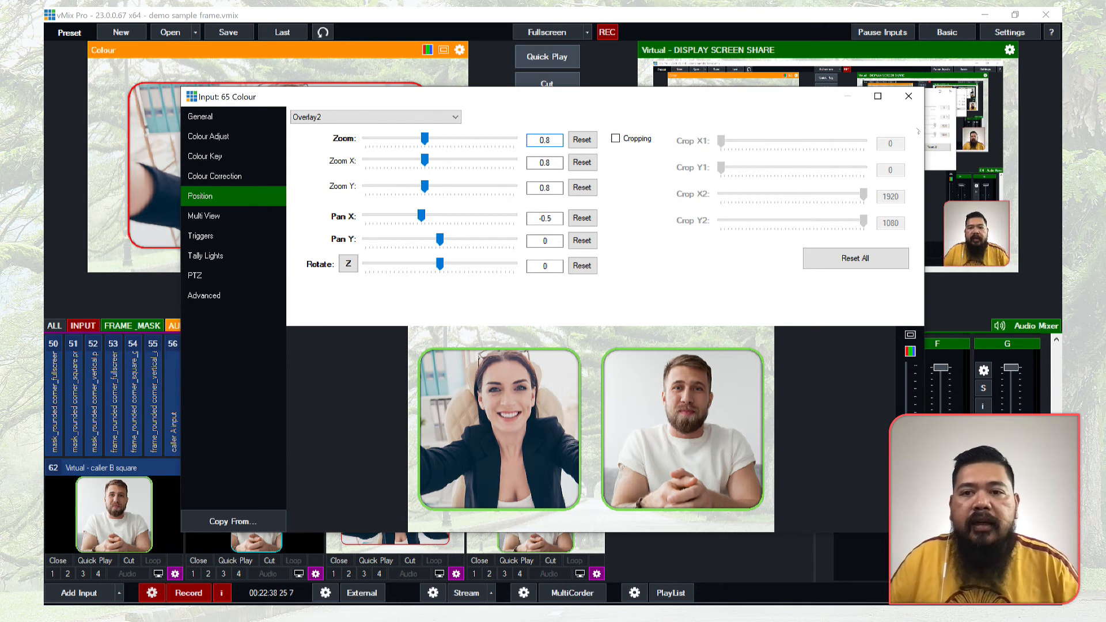
{"action": "left_click", "coordinate": [909, 96]}
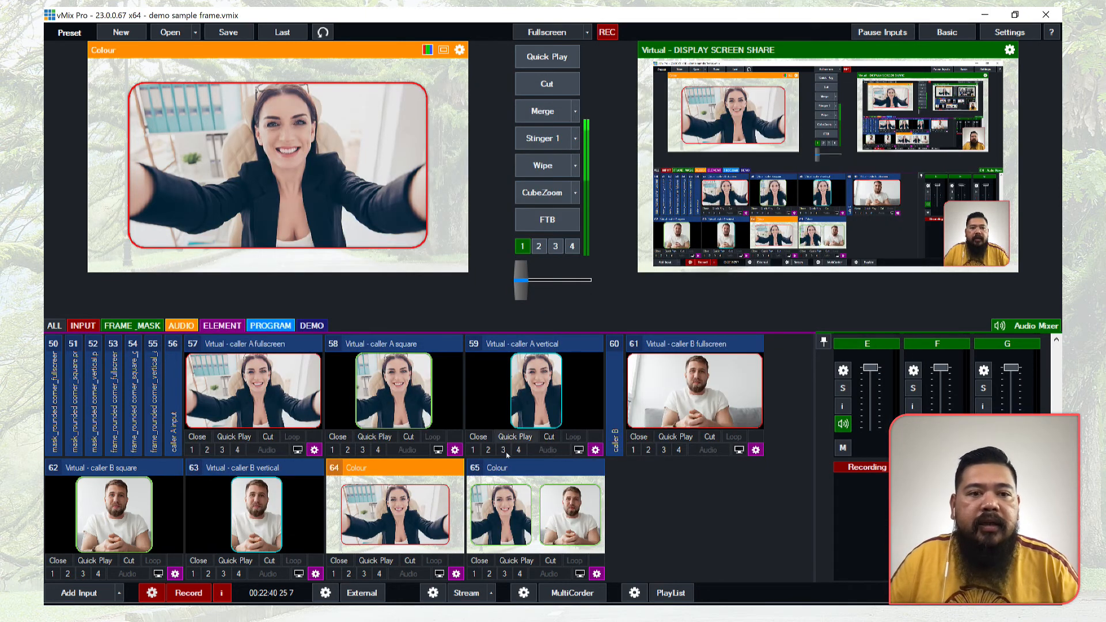
{"action": "left_click", "coordinate": [505, 528]}
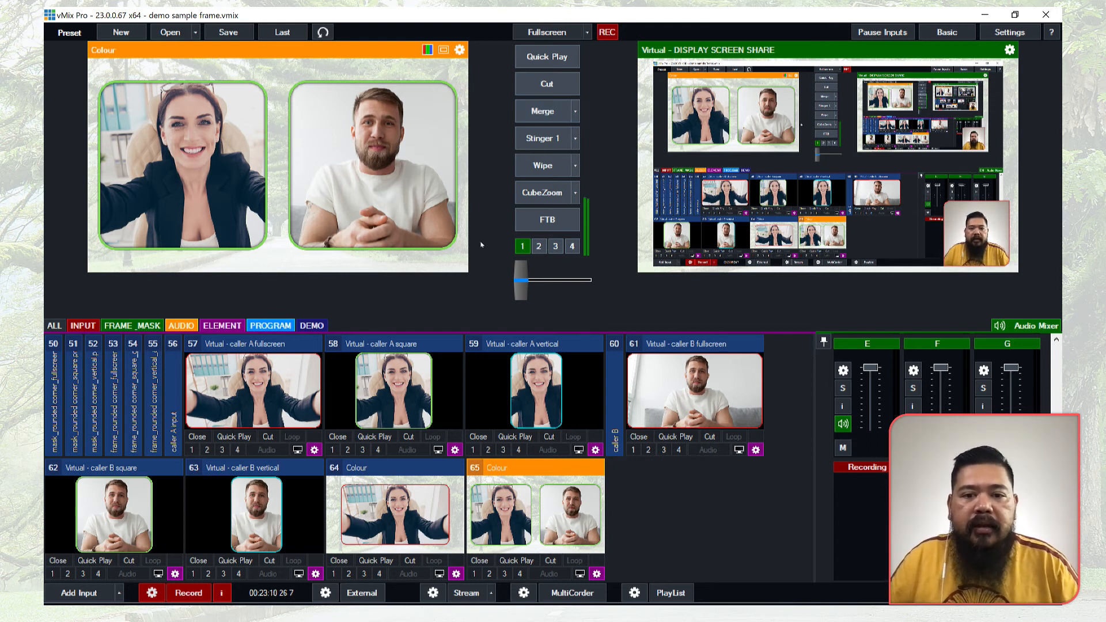
Create a virtual input from colour input 65 and load it into preview.
{"action": "right_click", "coordinate": [596, 569]}
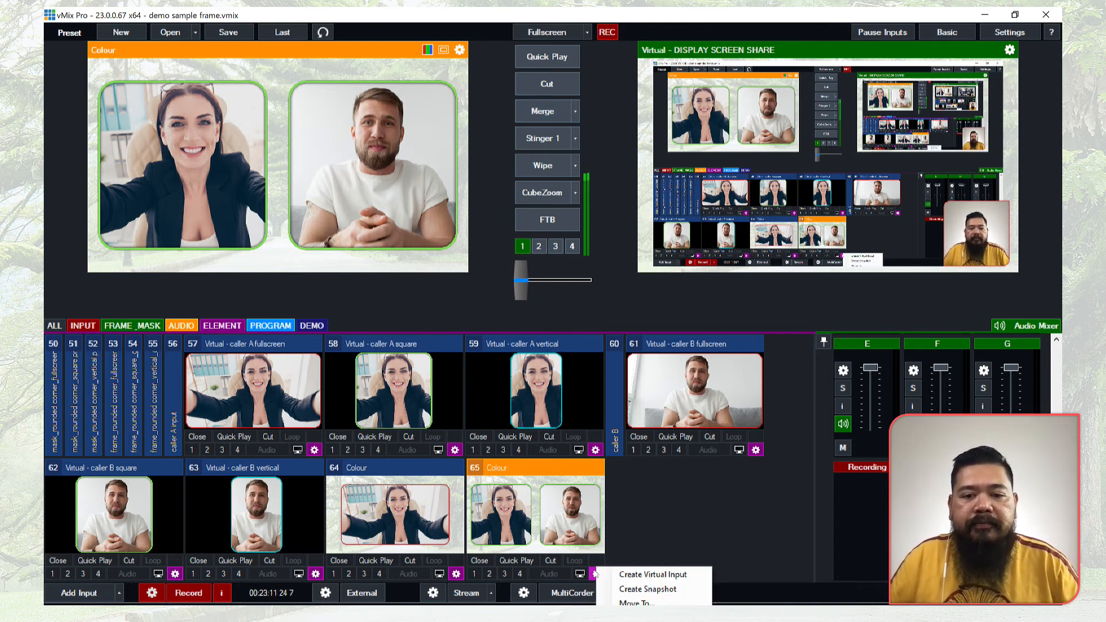
{"action": "left_click", "coordinate": [629, 574]}
{"action": "left_click", "coordinate": [660, 520]}
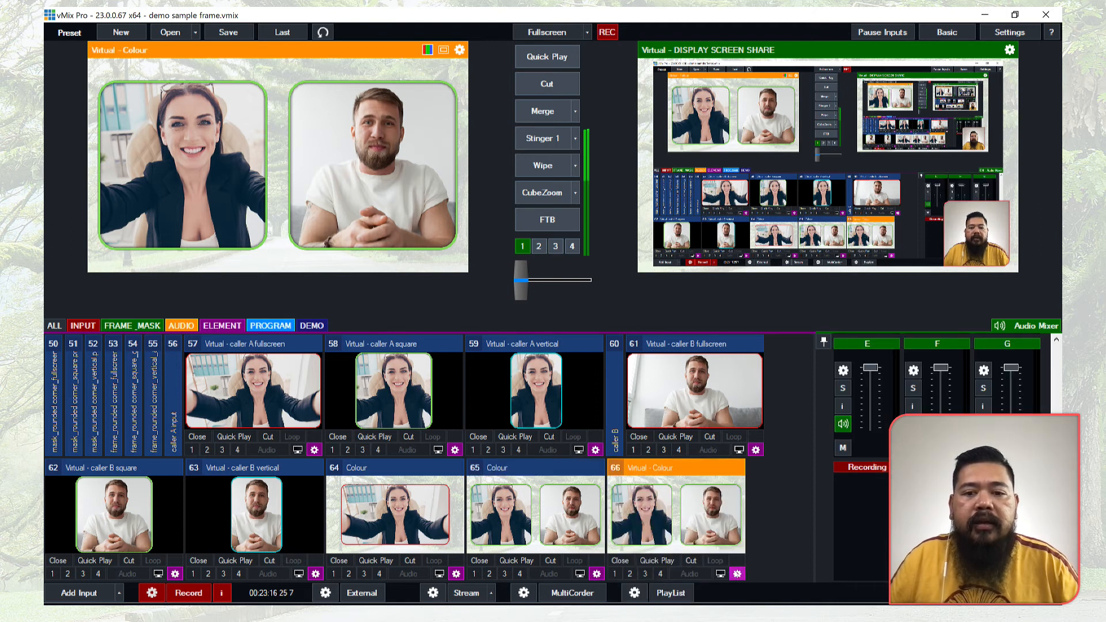
Change the layers of virtual input 66, assigning caller A vertical to layer 2 and caller B fullscreen to layer 3.
{"action": "left_click", "coordinate": [737, 574]}
{"action": "left_click", "coordinate": [195, 216]}
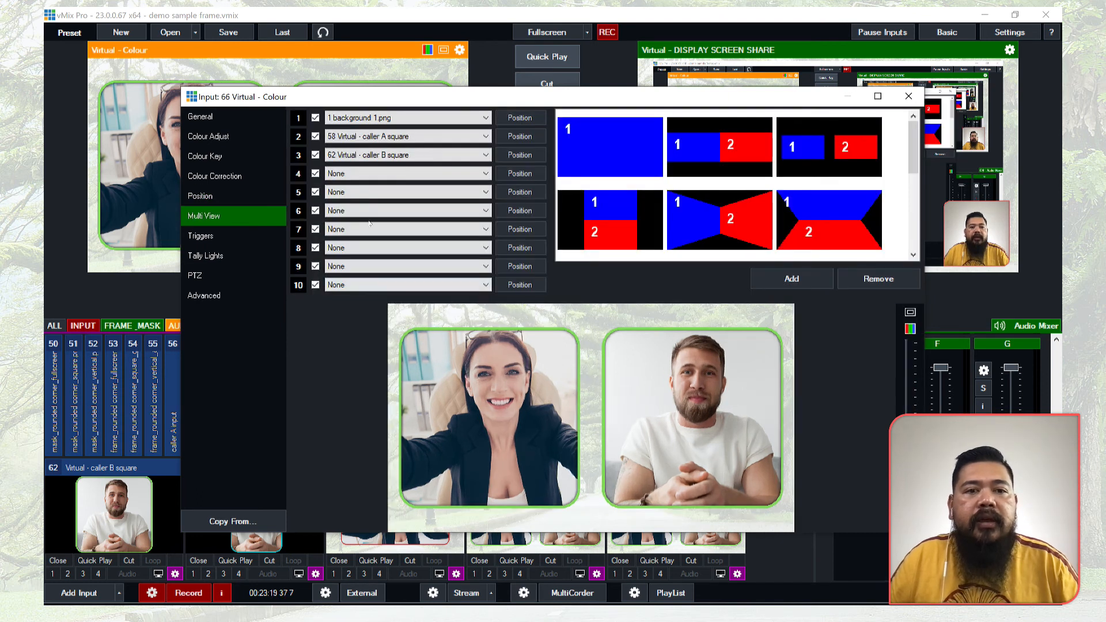
{"action": "left_click", "coordinate": [485, 136]}
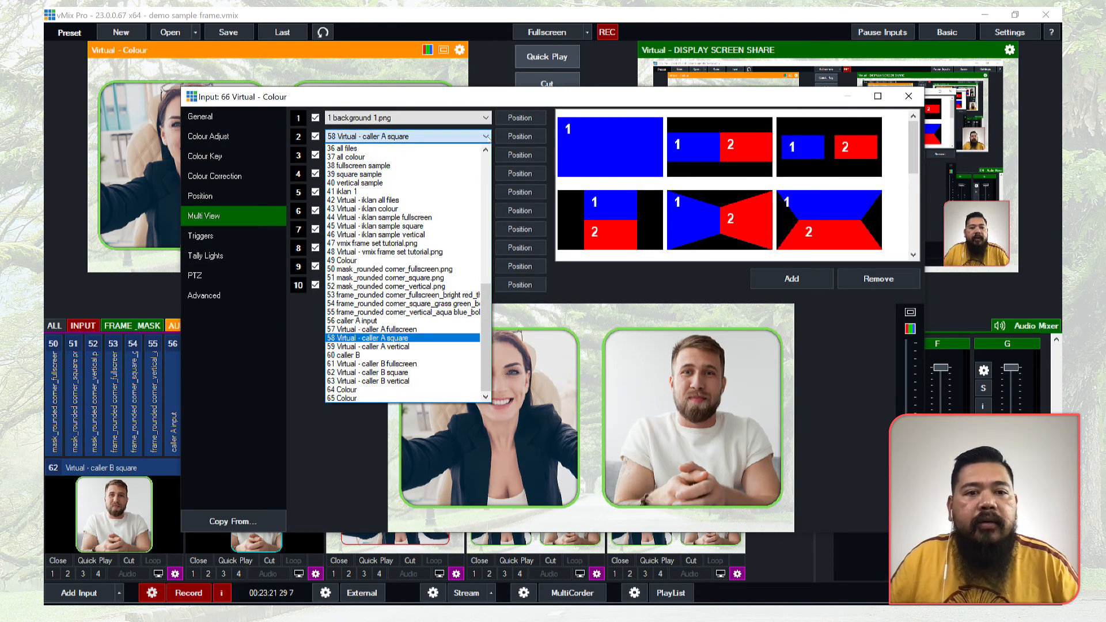
{"action": "left_click", "coordinate": [423, 347]}
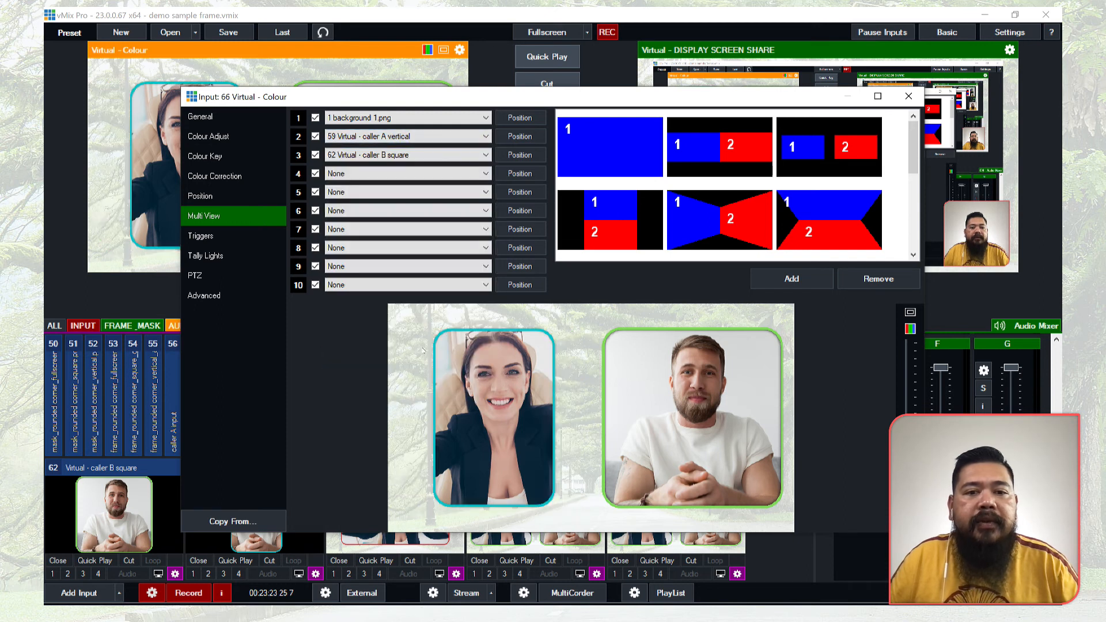
{"action": "left_click", "coordinate": [485, 156]}
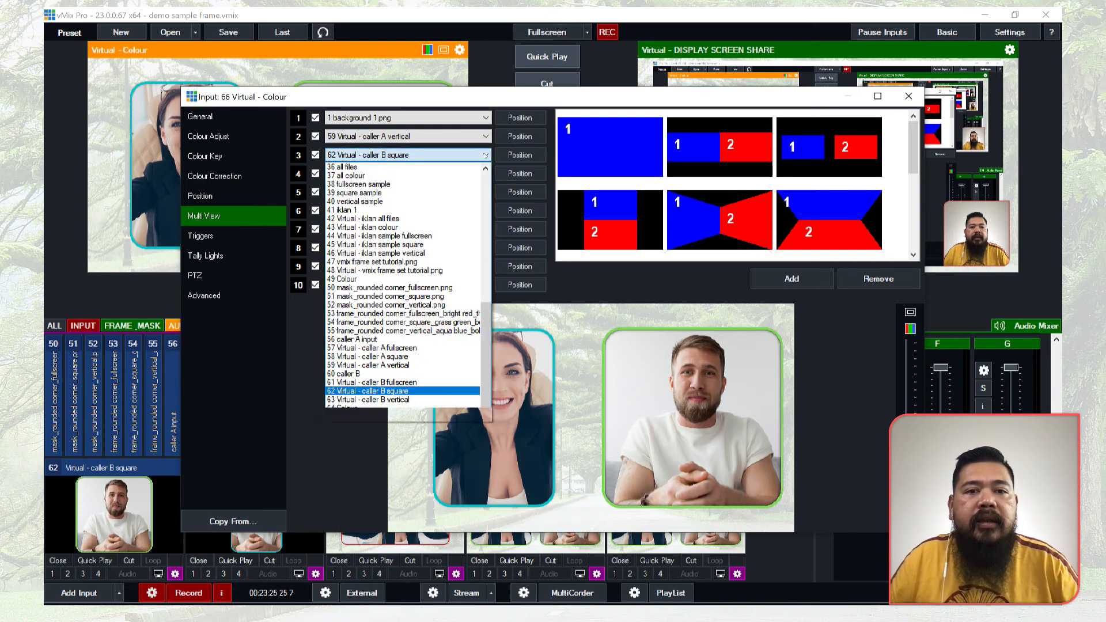
{"action": "left_click", "coordinate": [413, 383]}
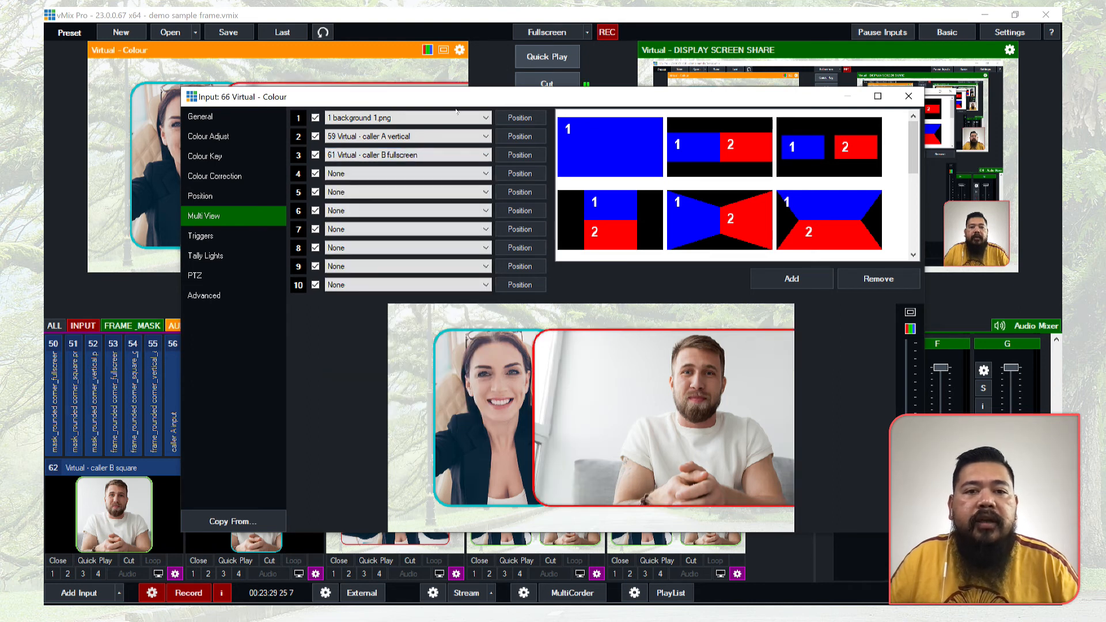
Shift both caller layers of input 66 outward or inward to fit, with Pan X -0.691 for layer 2 and 0.224 for layer 3.
{"action": "left_click", "coordinate": [520, 136]}
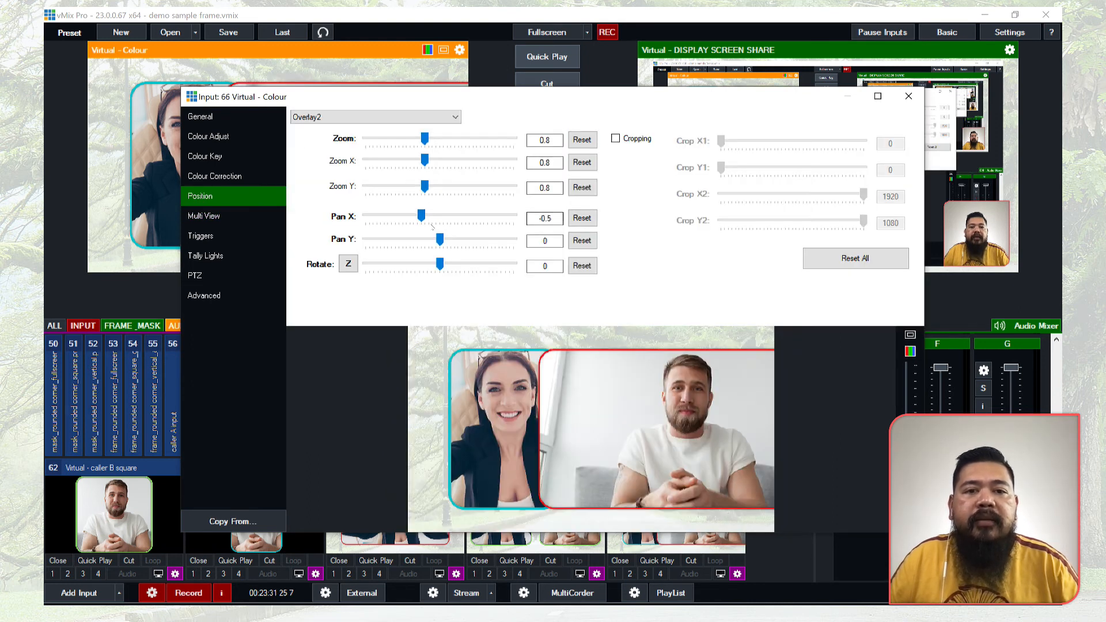
{"action": "left_click_drag", "start_coordinate": [421, 216], "coordinate": [414, 217]}
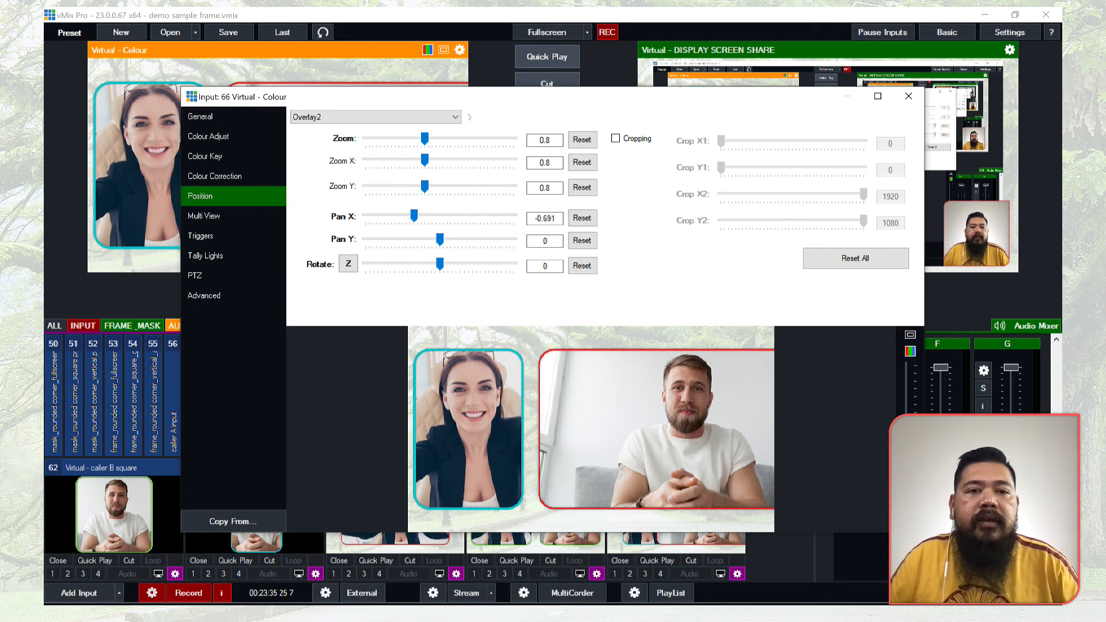
{"action": "left_click", "coordinate": [452, 117]}
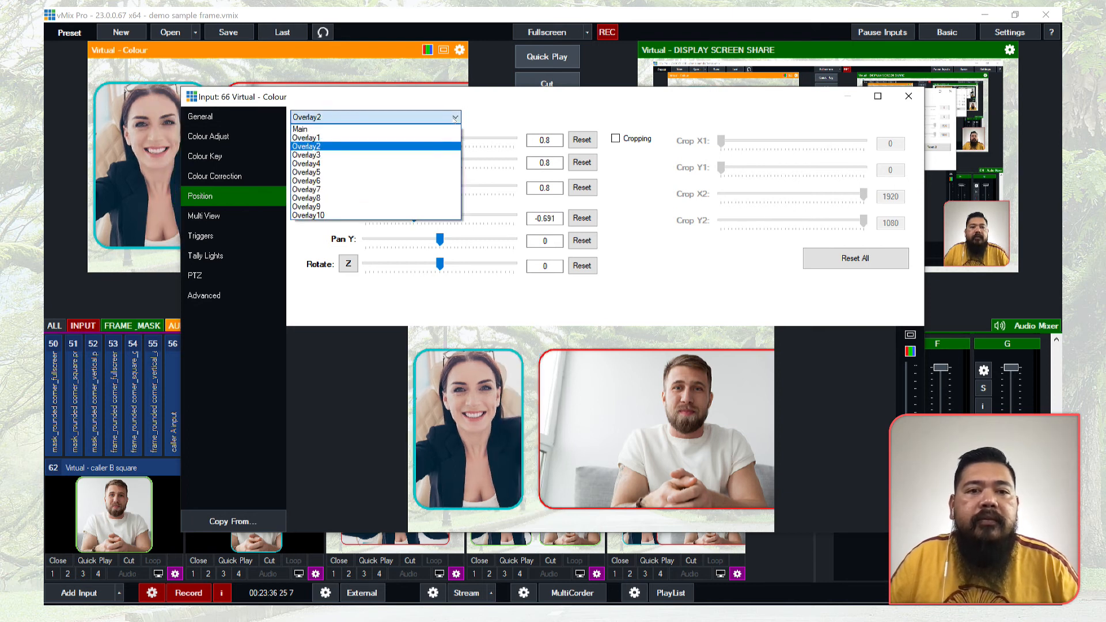
{"action": "left_click", "coordinate": [416, 155]}
{"action": "left_click_drag", "start_coordinate": [457, 215], "coordinate": [449, 213]}
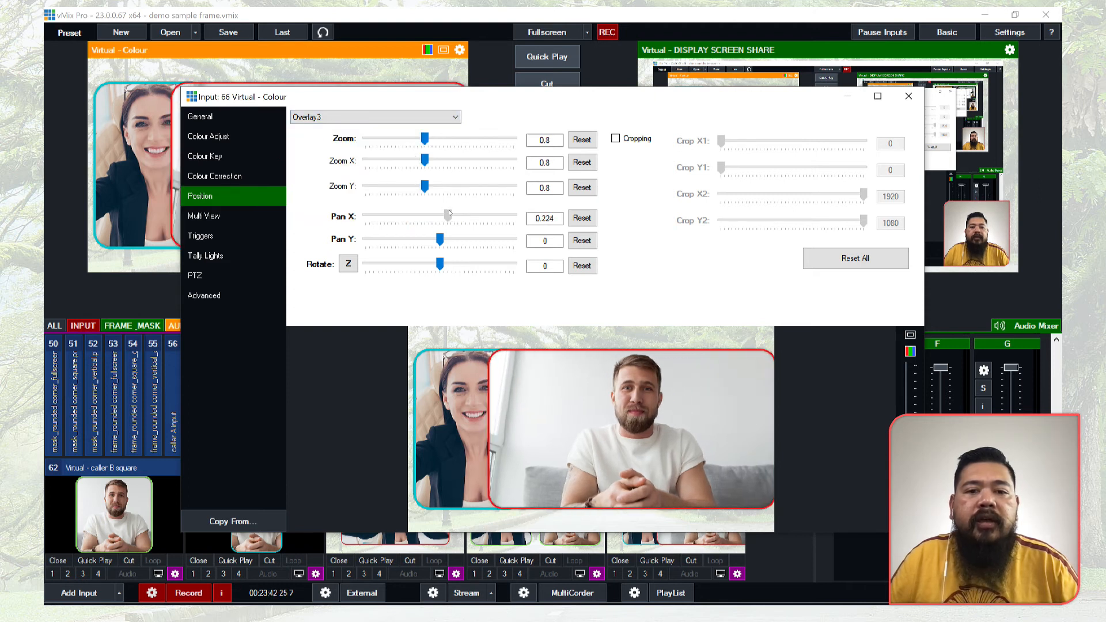
Set layer 3 of input 66, caller B fullscreen, to zoom 0.6 and Pan X 0.296, and close the input settings.
{"action": "double_click", "coordinate": [545, 140]}
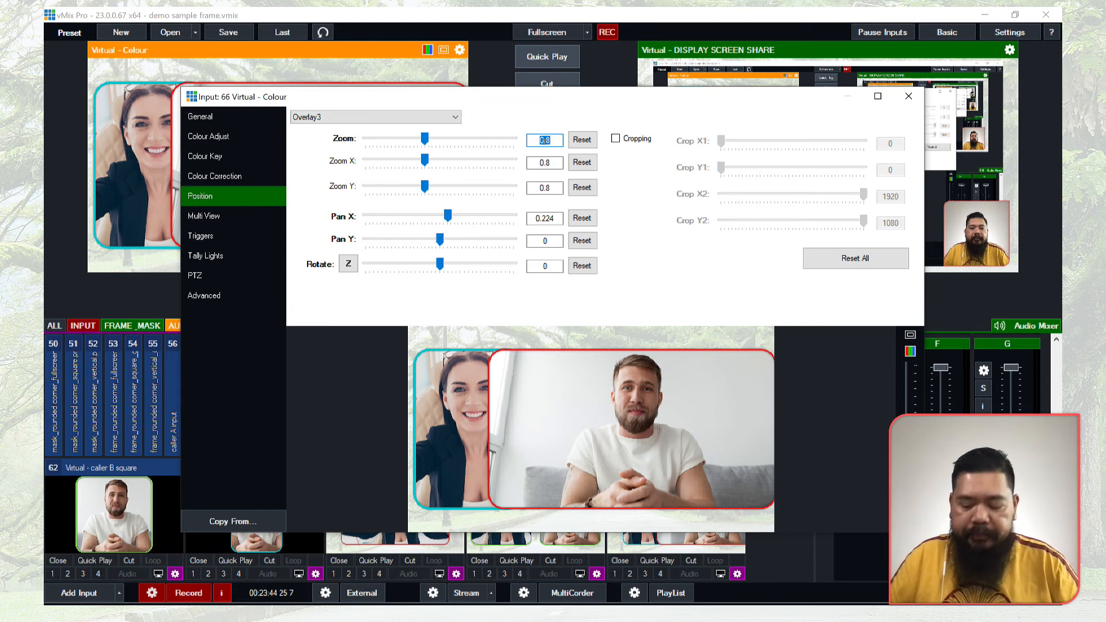
{"action": "type", "text": "0.6"}
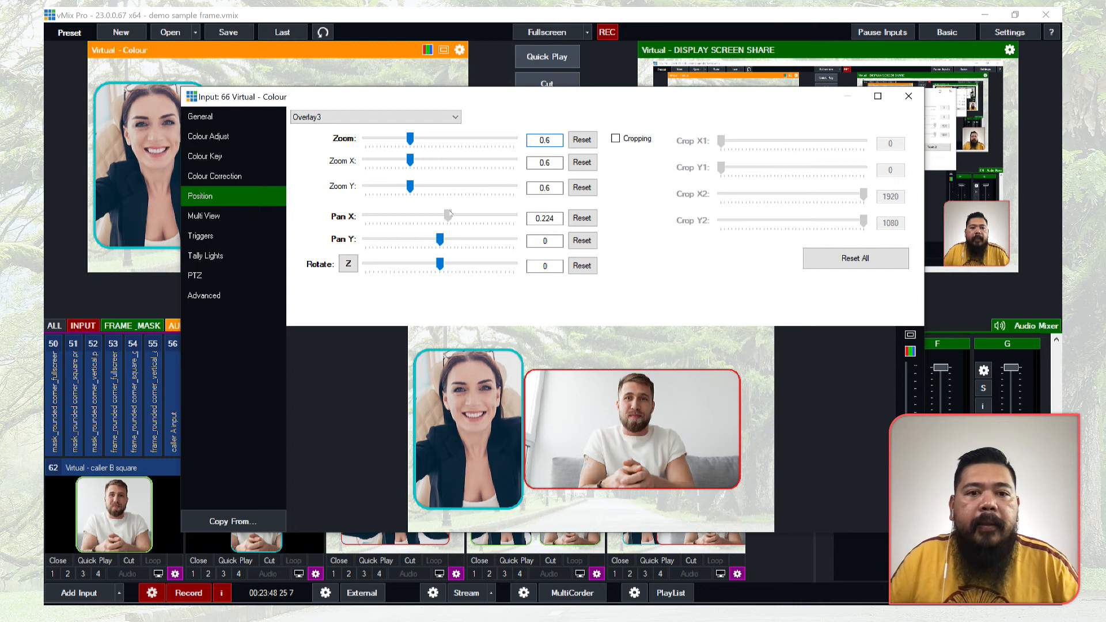
{"action": "left_click_drag", "start_coordinate": [450, 214], "coordinate": [452, 215]}
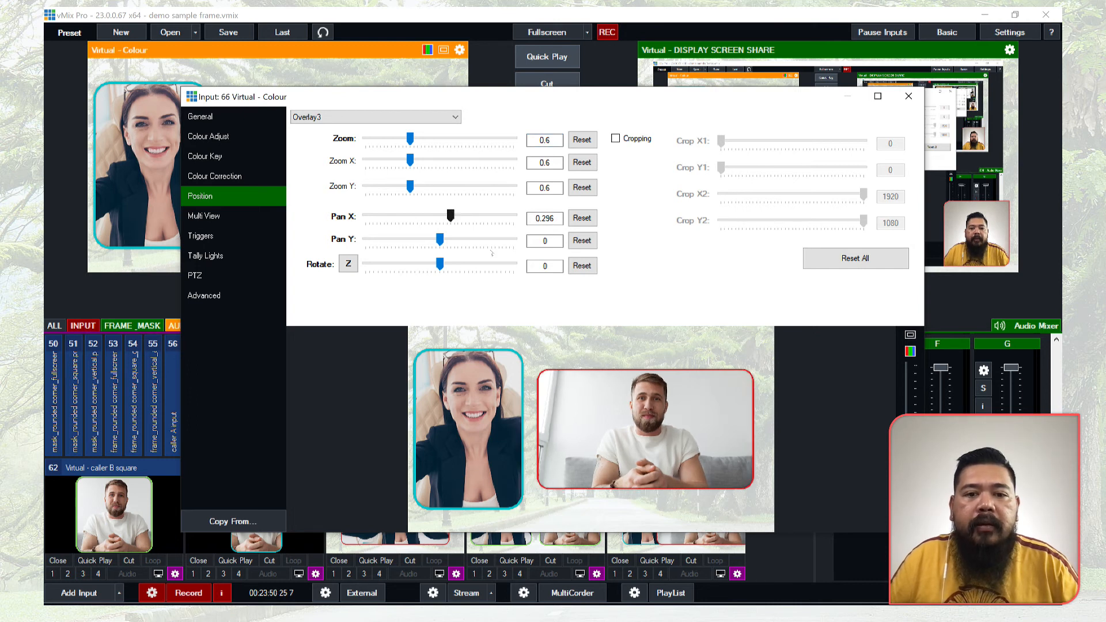
{"action": "left_click", "coordinate": [907, 96]}
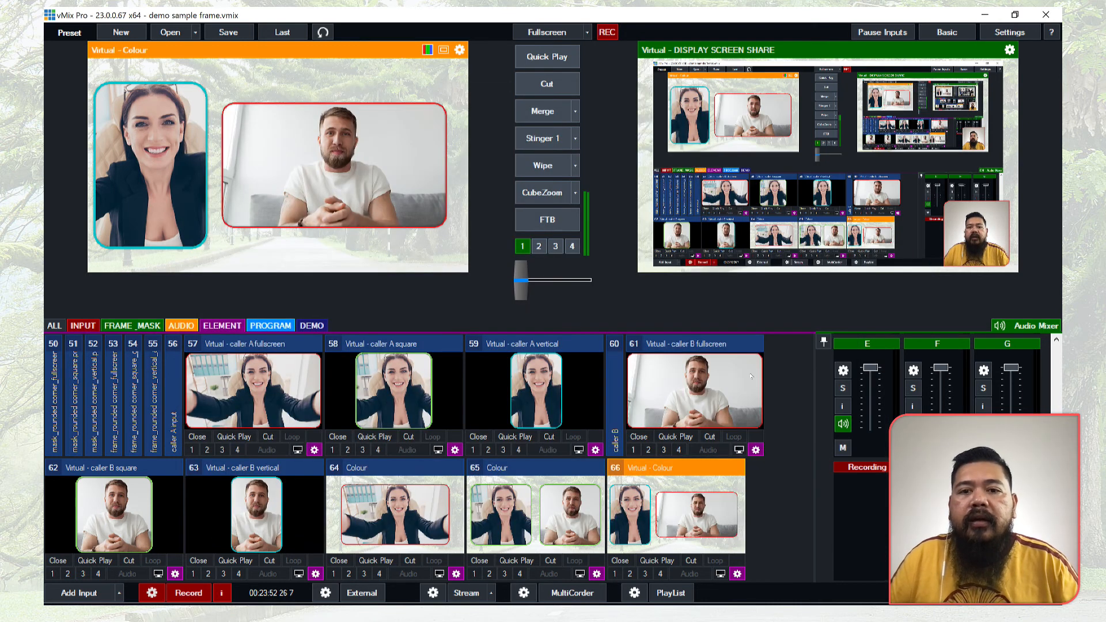